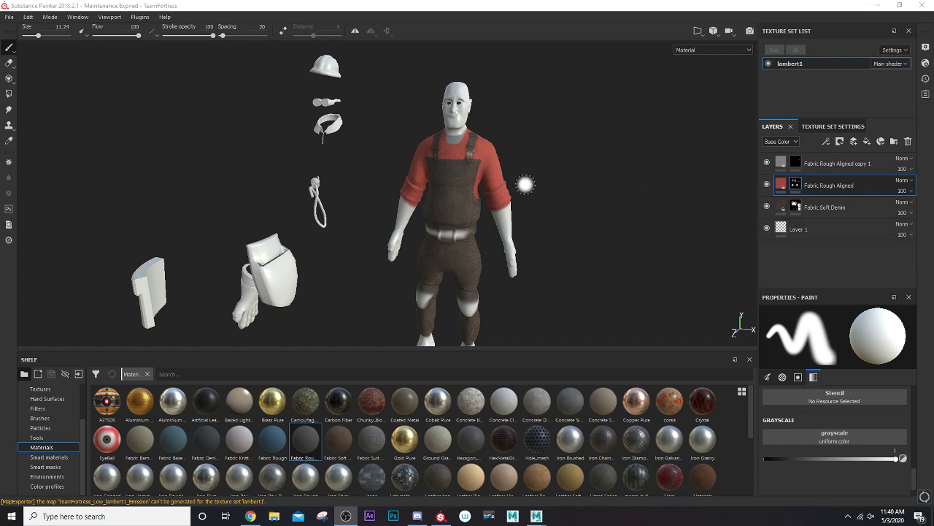
Apply the Skin Face smart material from the shelf onto the Engineer model.
{"action": "left_click_drag", "start_coordinate": [525, 185], "coordinate": [480, 152], "text": "alt"}
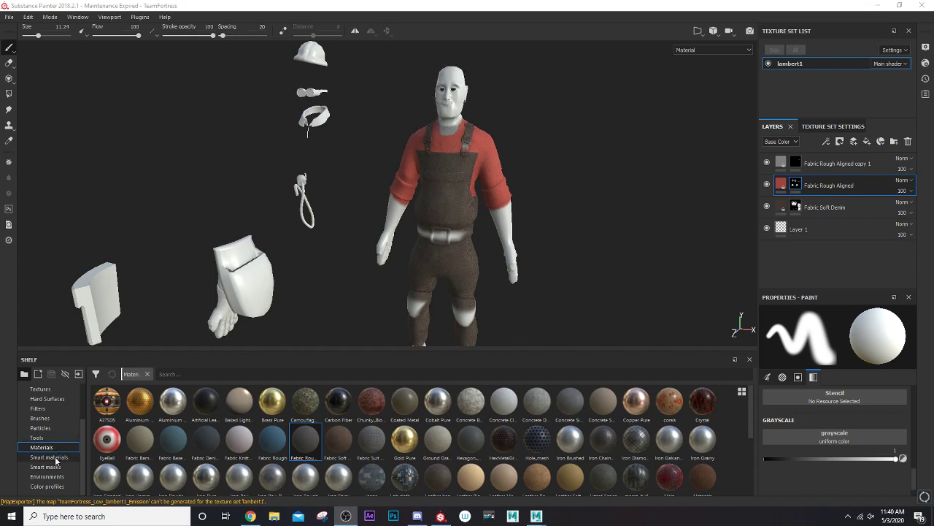
{"action": "scroll", "coordinate": [314, 446], "scroll_direction": "down", "scroll_amount": 5}
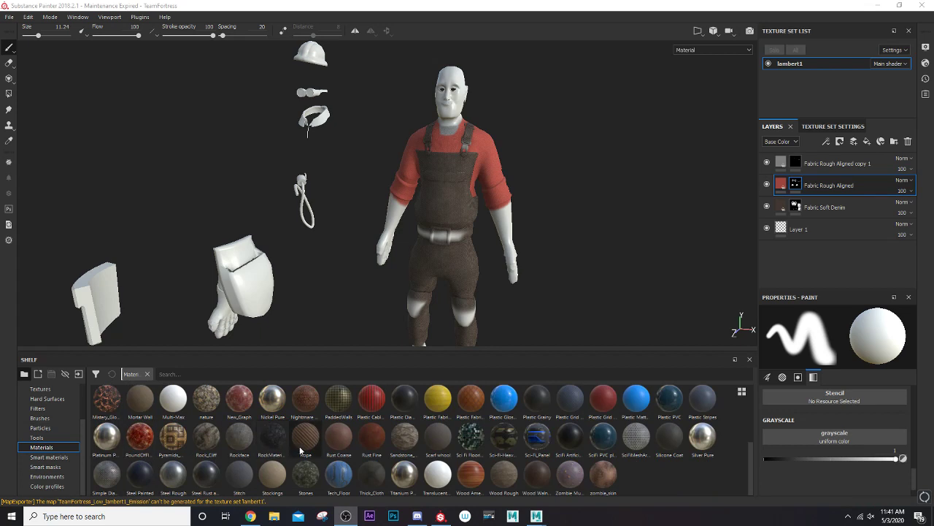
{"action": "scroll", "coordinate": [300, 451], "scroll_direction": "up", "scroll_amount": 5}
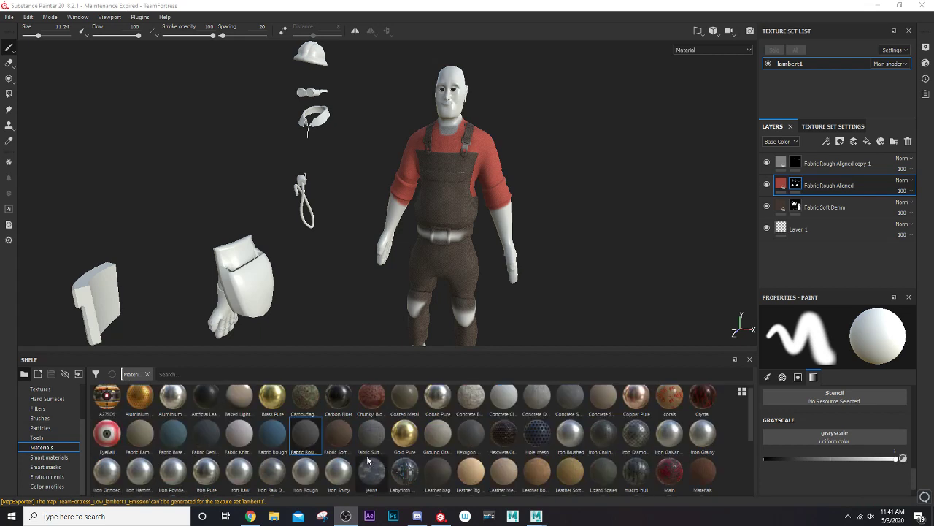
{"action": "scroll", "coordinate": [310, 438], "scroll_direction": "up", "scroll_amount": 1}
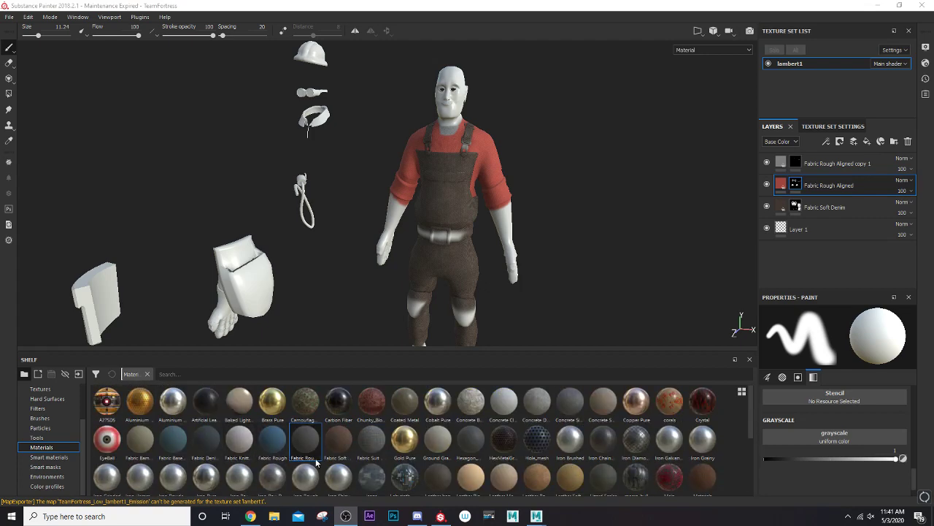
{"action": "scroll", "coordinate": [316, 462], "scroll_direction": "down", "scroll_amount": 3}
{"action": "scroll", "coordinate": [316, 462], "scroll_direction": "down", "scroll_amount": 1}
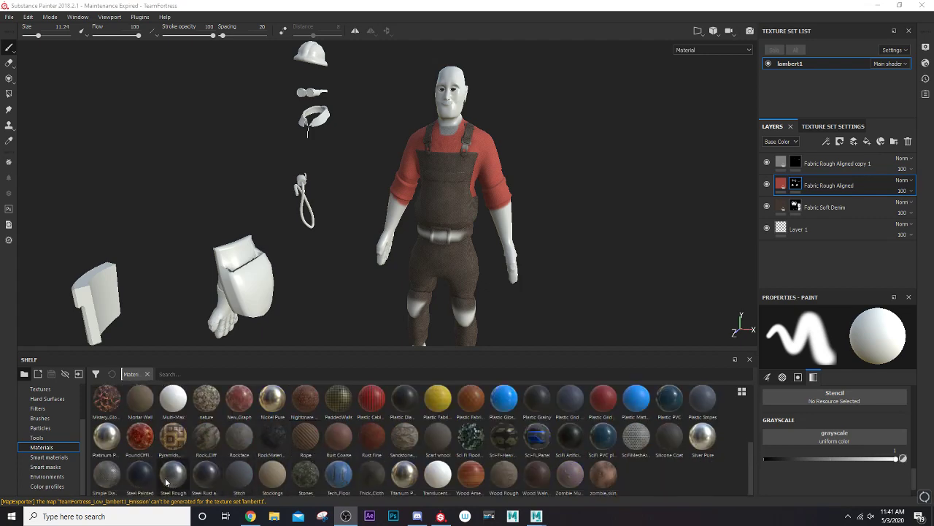
{"action": "left_click", "coordinate": [50, 457]}
{"action": "scroll", "coordinate": [387, 445], "scroll_direction": "down", "scroll_amount": 2}
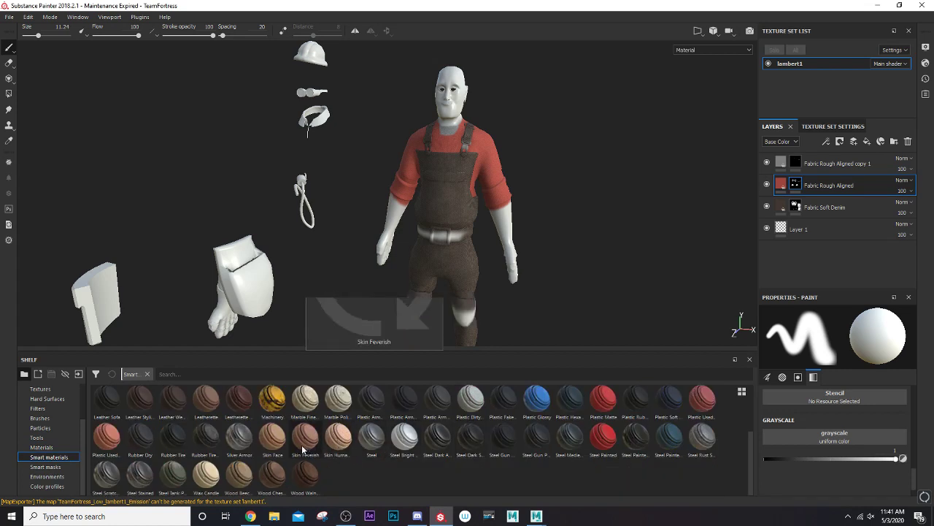
{"action": "mouse_move", "coordinate": [338, 438]}
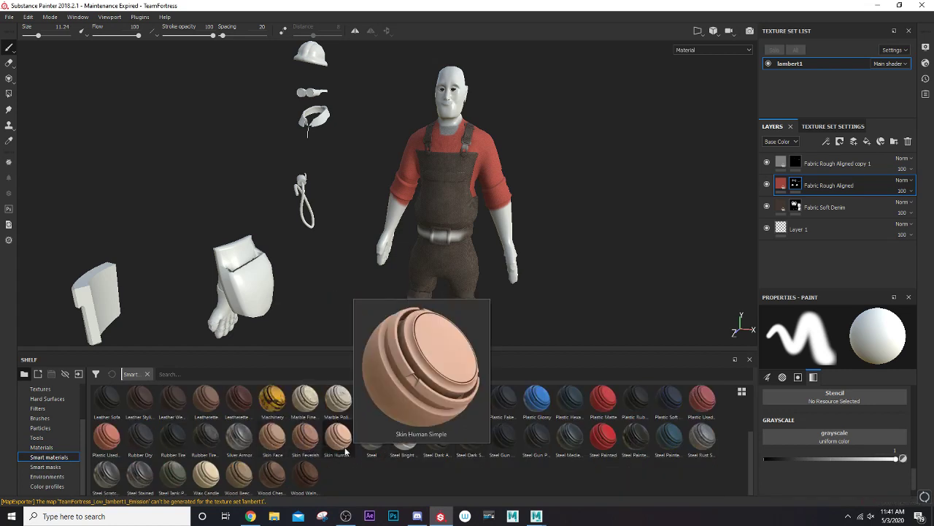
{"action": "left_click_drag", "start_coordinate": [269, 443], "coordinate": [444, 110]}
Add a black mask to the Skin Face layer.
{"action": "scroll", "coordinate": [497, 146], "scroll_direction": "up", "scroll_amount": 1}
{"action": "scroll", "coordinate": [467, 167], "scroll_direction": "up", "scroll_amount": 2}
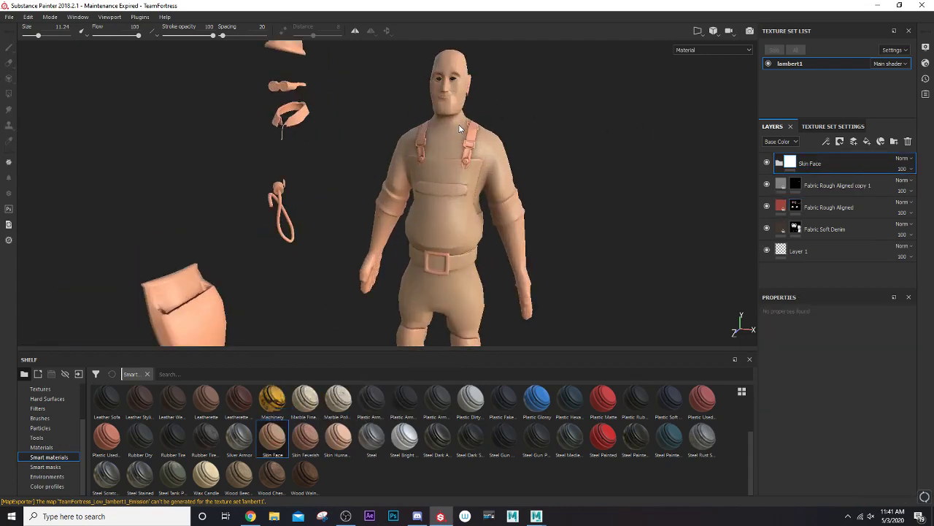
{"action": "scroll", "coordinate": [445, 189], "scroll_direction": "up", "scroll_amount": 2}
{"action": "scroll", "coordinate": [435, 198], "scroll_direction": "up", "scroll_amount": 2}
{"action": "scroll", "coordinate": [445, 189], "scroll_direction": "up", "scroll_amount": 2}
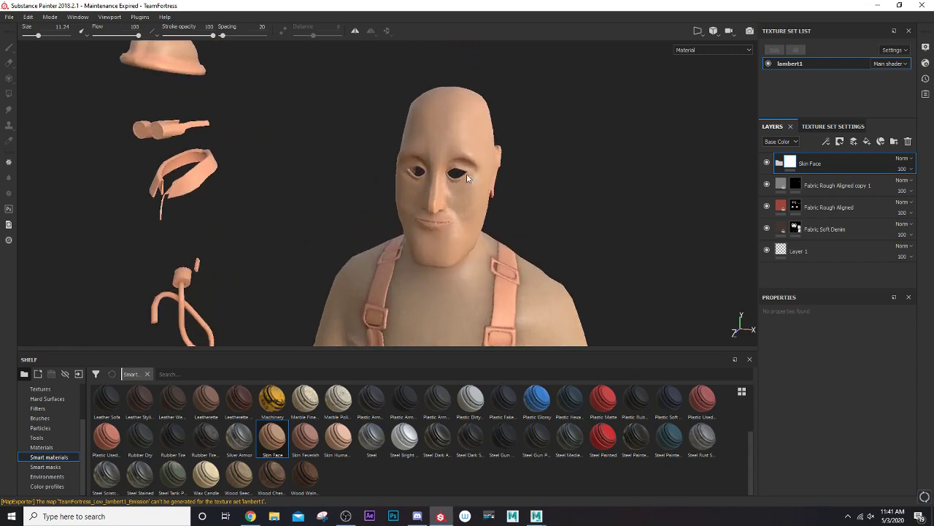
{"action": "right_click", "coordinate": [833, 161]}
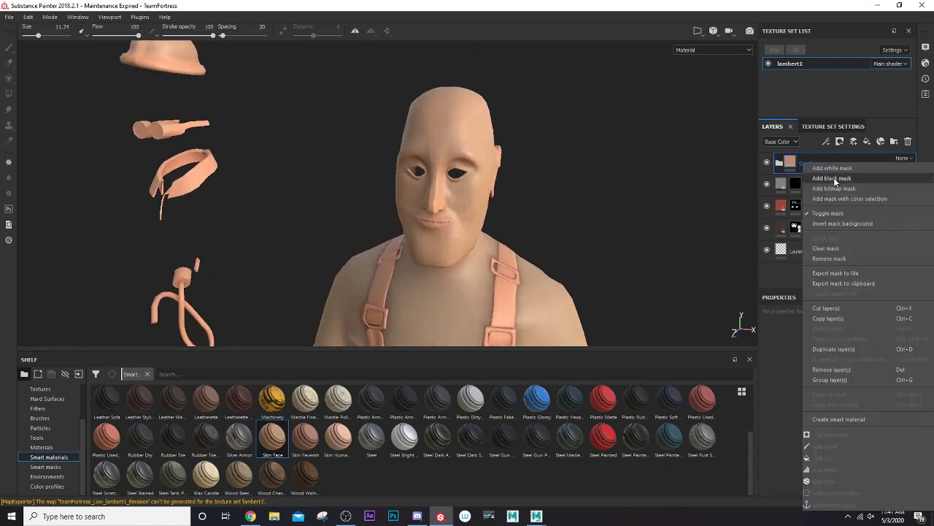
{"action": "left_click", "coordinate": [836, 182]}
Paint skin into the mask over the forehead, lower face, cheeks and jaw.
{"action": "mouse_move", "coordinate": [467, 132]}
{"action": "left_mouse_down"}
{"action": "mouse_move", "coordinate": [458, 122]}
{"action": "mouse_move", "coordinate": [454, 261]}
{"action": "mouse_move", "coordinate": [449, 196]}
{"action": "left_mouse_up"}
{"action": "left_click_drag", "start_coordinate": [442, 234], "coordinate": [447, 271]}
{"action": "mouse_move", "coordinate": [428, 219]}
{"action": "left_mouse_down", "text": "alt"}
{"action": "mouse_move", "coordinate": [506, 241]}
{"action": "mouse_move", "coordinate": [436, 231]}
{"action": "mouse_move", "coordinate": [387, 212]}
{"action": "mouse_move", "coordinate": [408, 128]}
{"action": "left_mouse_up", "text": "alt"}
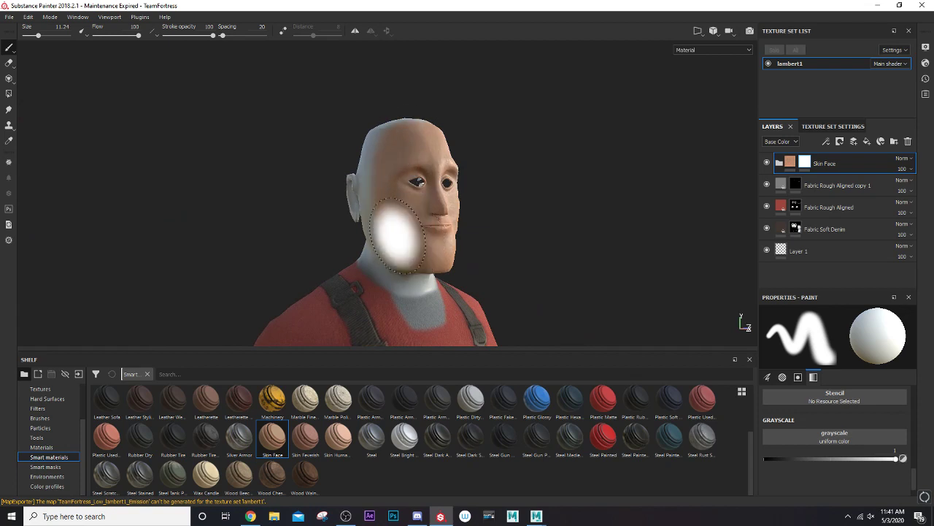
{"action": "left_click_drag", "start_coordinate": [409, 219], "coordinate": [502, 214], "text": "alt"}
{"action": "mouse_move", "coordinate": [425, 246]}
{"action": "left_mouse_down"}
{"action": "mouse_move", "coordinate": [363, 175]}
{"action": "mouse_move", "coordinate": [370, 157]}
{"action": "left_mouse_up"}
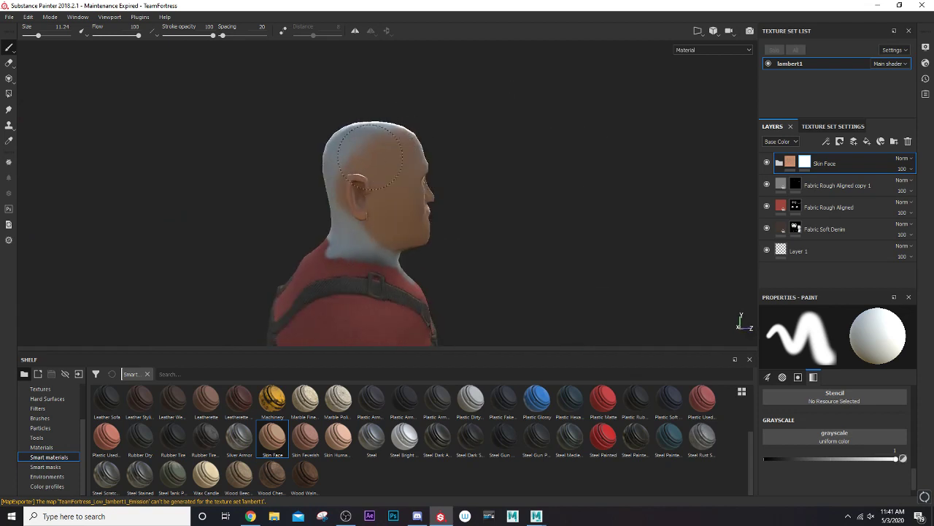
Paint skin over the scalp and side of the head, then across chin and neck.
{"action": "mouse_move", "coordinate": [349, 187]}
{"action": "left_mouse_down", "text": "alt"}
{"action": "mouse_move", "coordinate": [350, 151]}
{"action": "mouse_move", "coordinate": [302, 216]}
{"action": "left_mouse_up", "text": "alt"}
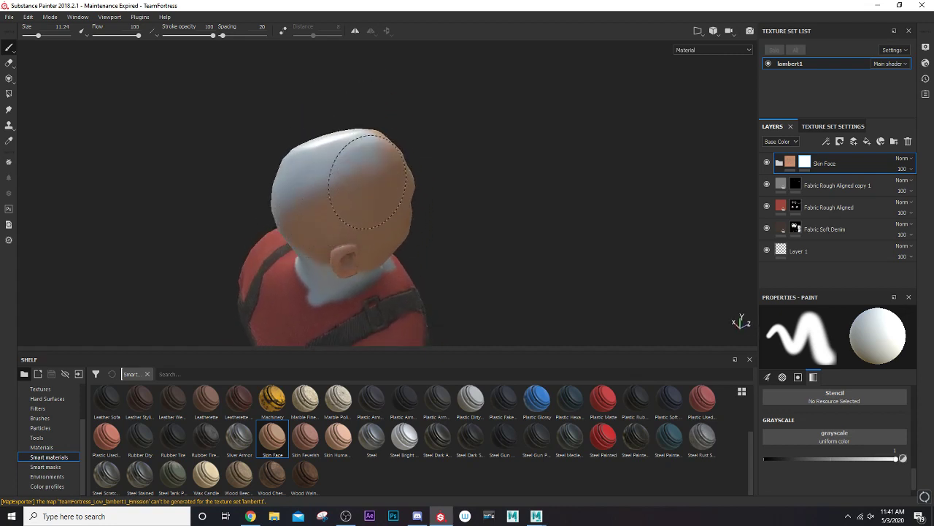
{"action": "left_click_drag", "start_coordinate": [342, 170], "coordinate": [380, 144], "text": "alt"}
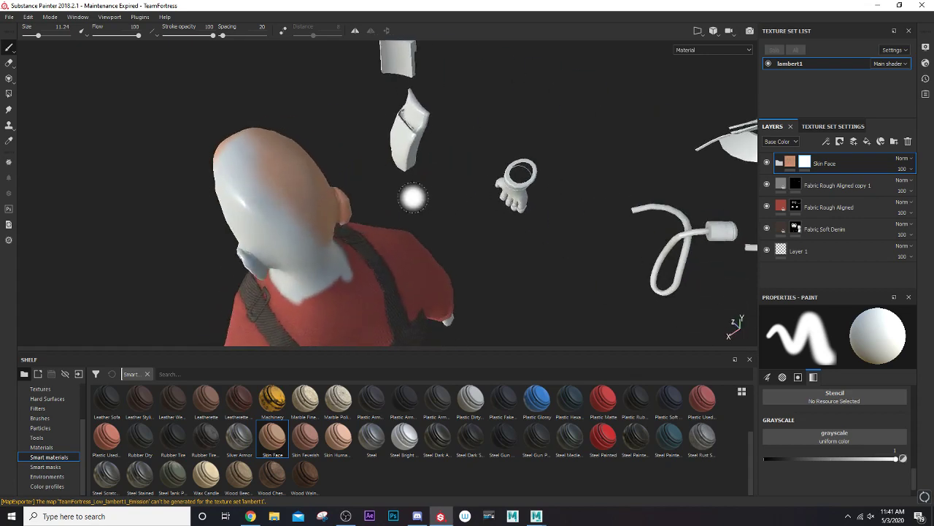
{"action": "left_click_drag", "start_coordinate": [349, 180], "coordinate": [334, 125]}
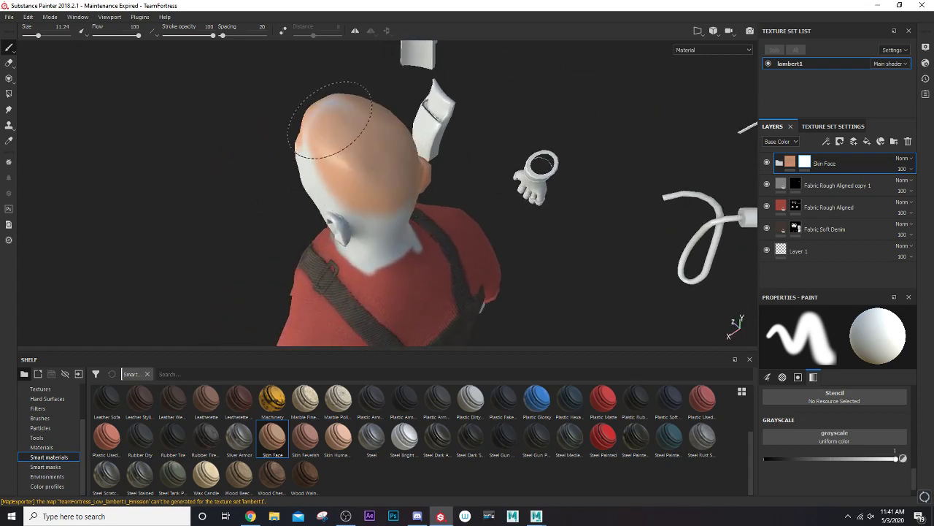
{"action": "mouse_move", "coordinate": [267, 167]}
{"action": "left_mouse_down", "text": "alt"}
{"action": "mouse_move", "coordinate": [420, 145]}
{"action": "mouse_move", "coordinate": [409, 95]}
{"action": "left_mouse_up", "text": "alt"}
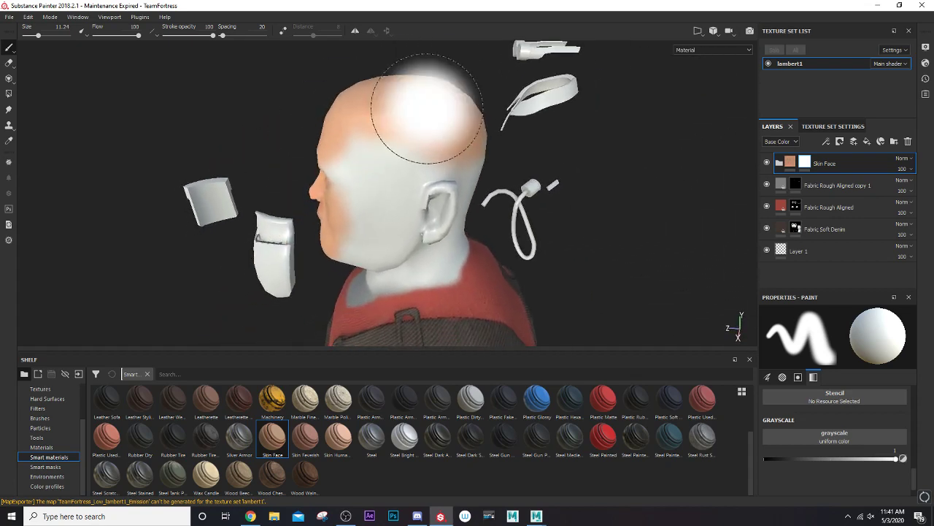
{"action": "left_click_drag", "start_coordinate": [339, 194], "coordinate": [385, 176], "text": "alt"}
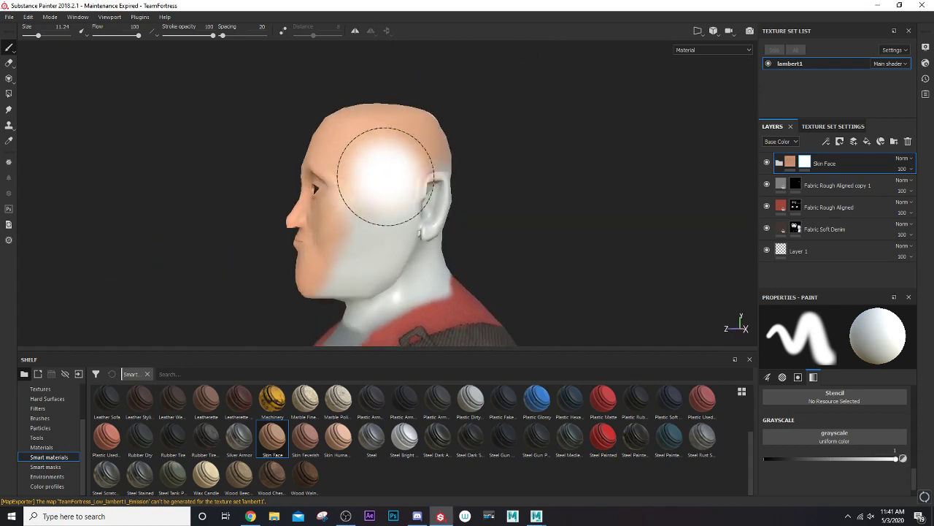
{"action": "left_click_drag", "start_coordinate": [398, 212], "coordinate": [429, 185], "text": "alt"}
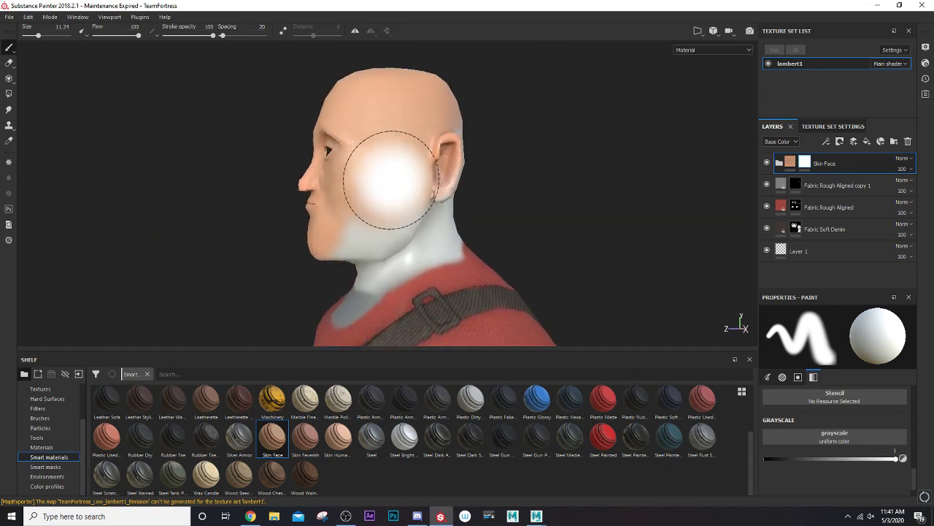
{"action": "left_click_drag", "start_coordinate": [386, 219], "coordinate": [376, 219], "text": "alt"}
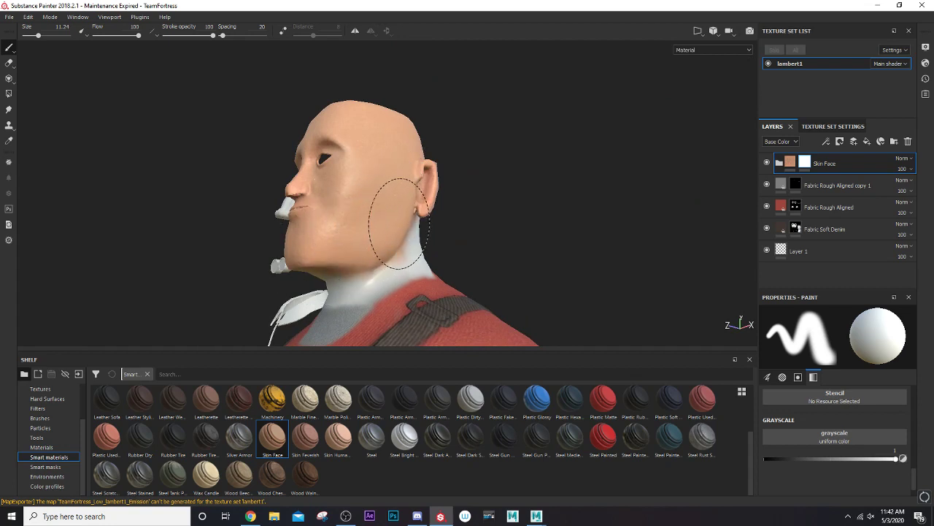
{"action": "mouse_move", "coordinate": [399, 223]}
{"action": "left_mouse_down"}
{"action": "mouse_move", "coordinate": [354, 271]}
{"action": "mouse_move", "coordinate": [331, 261]}
{"action": "mouse_move", "coordinate": [276, 272]}
{"action": "mouse_move", "coordinate": [374, 201]}
{"action": "left_mouse_up"}
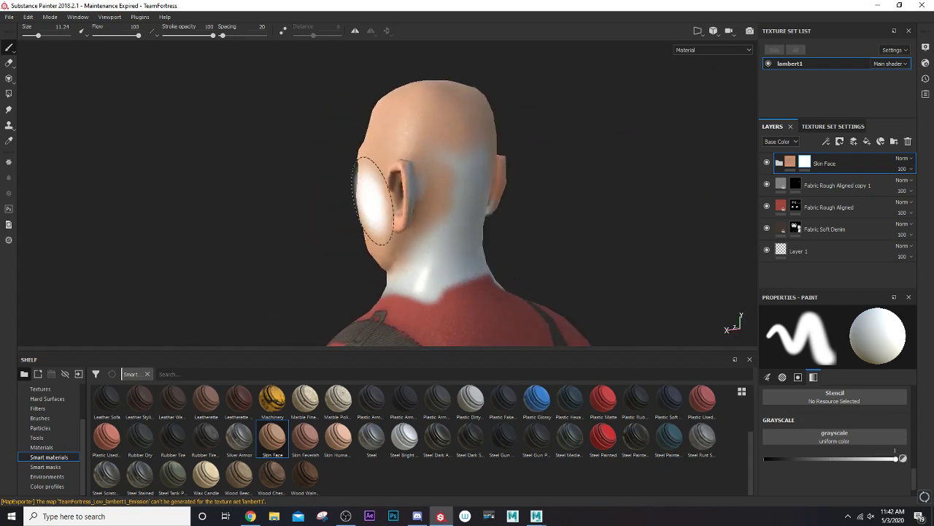
Check the back of the head, ears and neck, and make the brush smaller.
{"action": "left_click_drag", "start_coordinate": [438, 205], "coordinate": [407, 205], "text": "alt"}
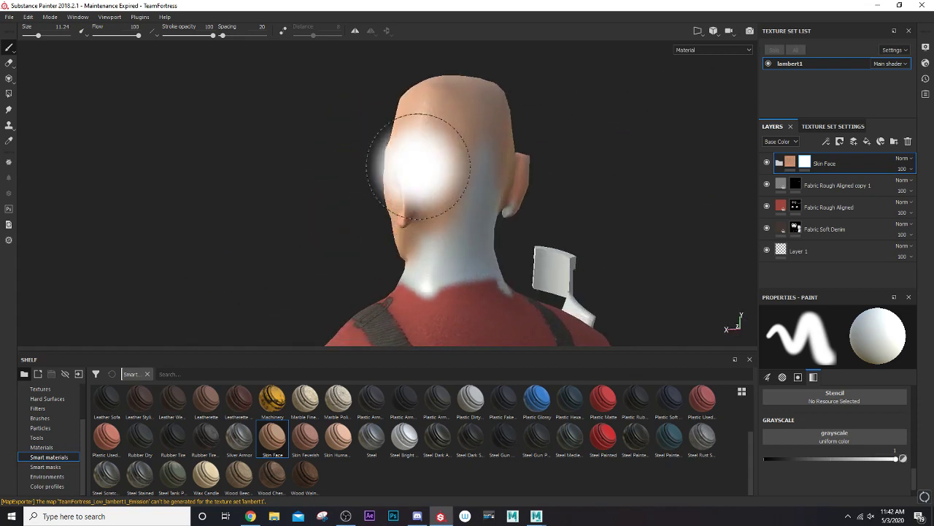
{"action": "left_click_drag", "start_coordinate": [467, 192], "coordinate": [467, 179], "text": "alt"}
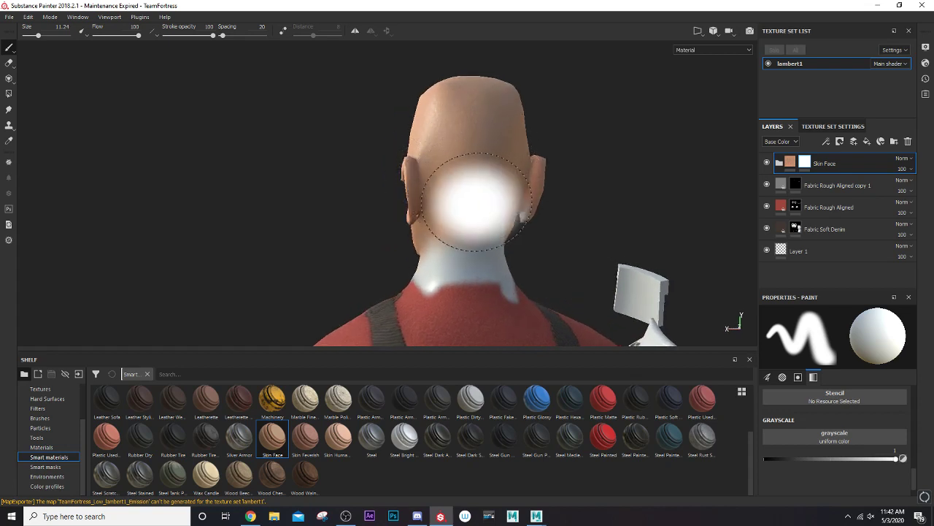
{"action": "scroll", "coordinate": [469, 219], "scroll_direction": "up", "scroll_amount": 2}
{"action": "scroll", "coordinate": [459, 175], "scroll_direction": "up", "scroll_amount": 1}
{"action": "left_click_drag", "start_coordinate": [460, 175], "coordinate": [384, 192], "text": "alt"}
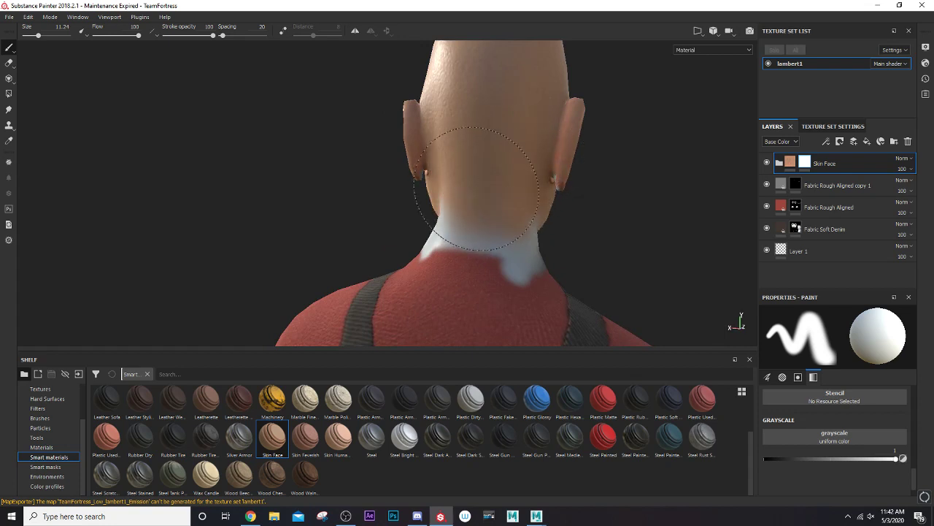
{"action": "left_click_drag", "start_coordinate": [375, 177], "coordinate": [542, 178], "text": "alt"}
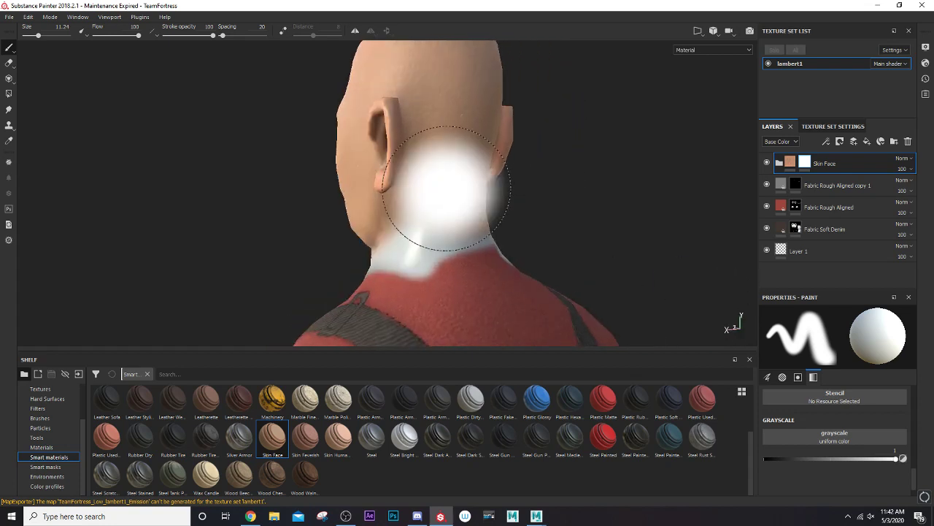
{"action": "left_click_drag", "start_coordinate": [369, 174], "coordinate": [452, 157], "text": "alt"}
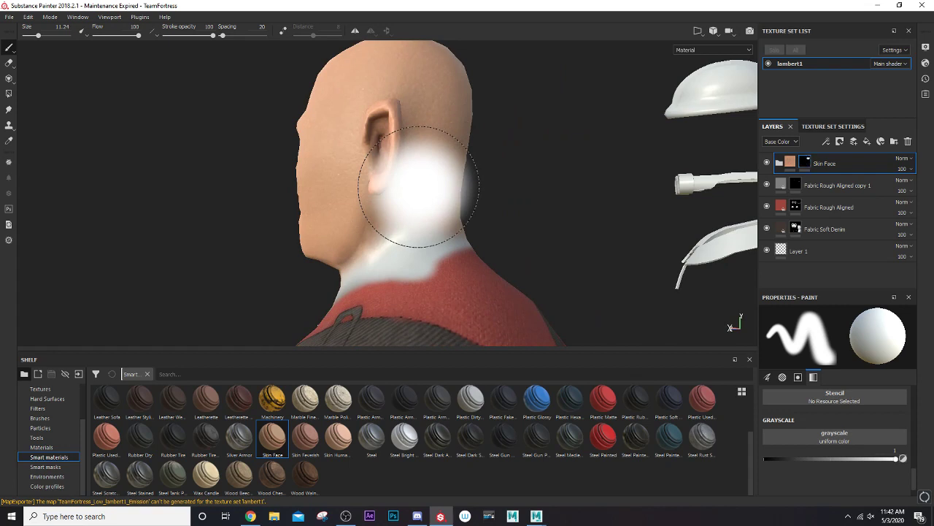
{"action": "right_click_drag", "start_coordinate": [418, 187], "coordinate": [417, 209], "text": "ctrl"}
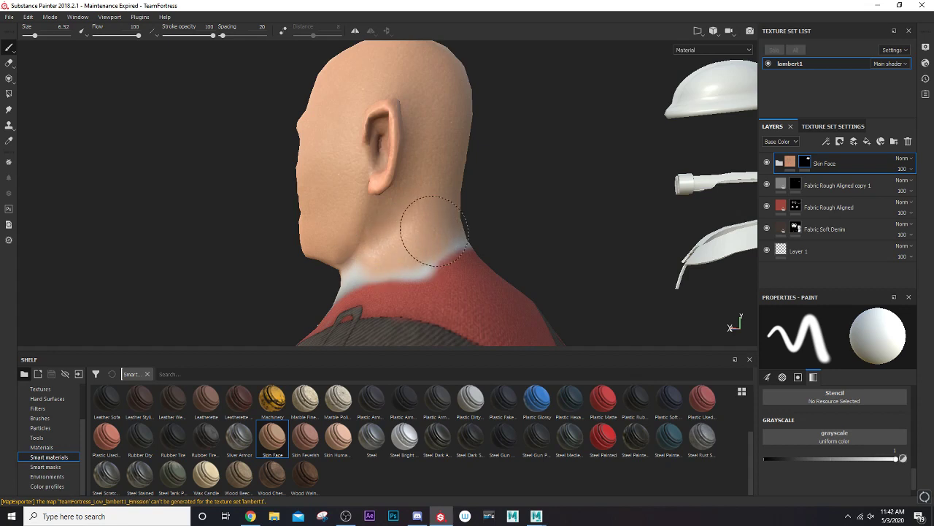
Paint skin over the front and back of the neck down to the grey collar, checking coverage.
{"action": "left_click_drag", "start_coordinate": [338, 251], "coordinate": [457, 235], "text": "alt"}
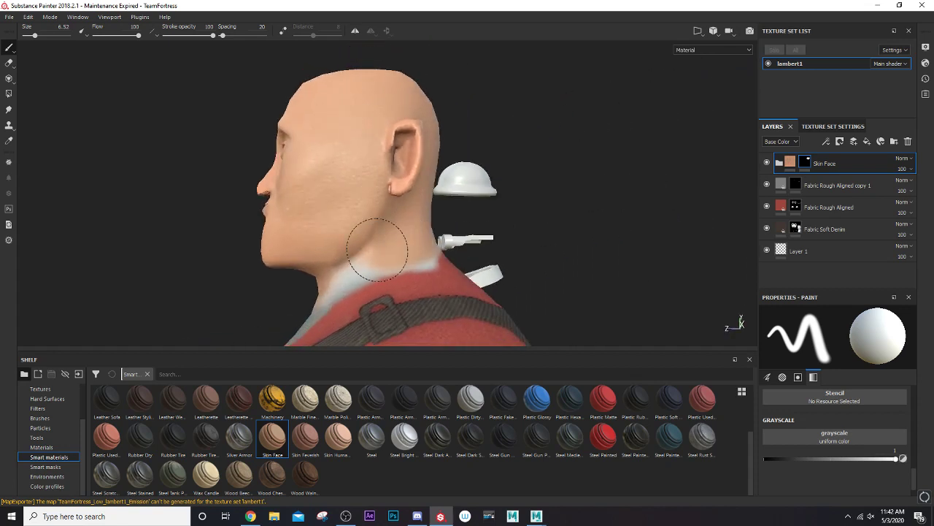
{"action": "mouse_move", "coordinate": [309, 234]}
{"action": "left_mouse_down", "text": "alt"}
{"action": "mouse_move", "coordinate": [552, 242]}
{"action": "mouse_move", "coordinate": [319, 244]}
{"action": "mouse_move", "coordinate": [292, 219]}
{"action": "mouse_move", "coordinate": [526, 230]}
{"action": "left_mouse_up", "text": "alt"}
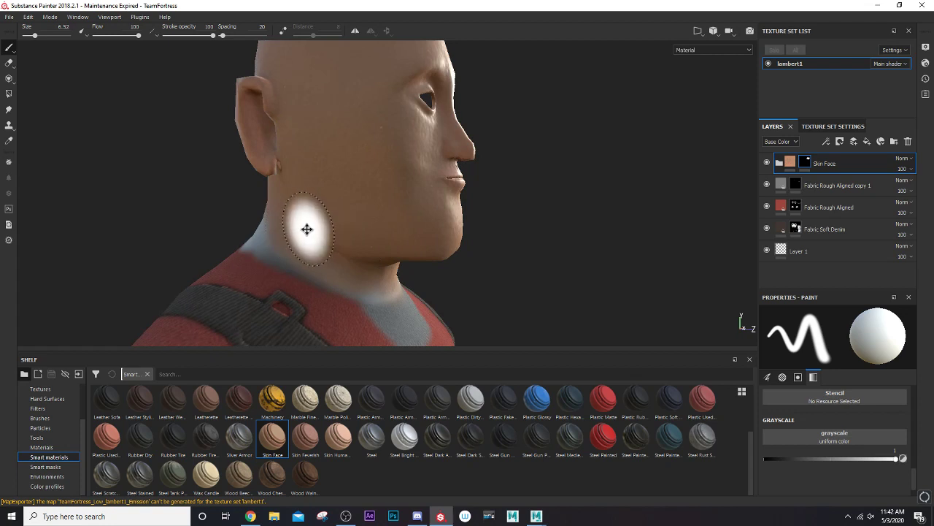
{"action": "mouse_move", "coordinate": [309, 229]}
{"action": "left_mouse_down", "text": "alt"}
{"action": "mouse_move", "coordinate": [438, 183]}
{"action": "mouse_move", "coordinate": [479, 198]}
{"action": "mouse_move", "coordinate": [569, 202]}
{"action": "left_mouse_up", "text": "alt"}
{"action": "left_click_drag", "start_coordinate": [407, 182], "coordinate": [469, 198], "text": "alt"}
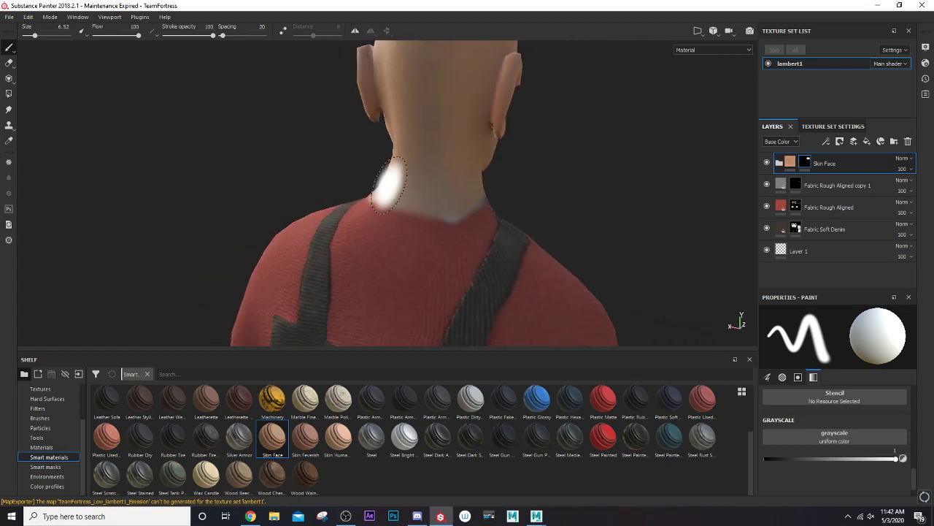
{"action": "mouse_move", "coordinate": [473, 194]}
{"action": "left_mouse_down", "text": "alt"}
{"action": "mouse_move", "coordinate": [366, 192]}
{"action": "mouse_move", "coordinate": [671, 183]}
{"action": "mouse_move", "coordinate": [428, 150]}
{"action": "mouse_move", "coordinate": [501, 137]}
{"action": "mouse_move", "coordinate": [480, 157]}
{"action": "mouse_move", "coordinate": [484, 146]}
{"action": "mouse_move", "coordinate": [475, 214]}
{"action": "mouse_move", "coordinate": [478, 164]}
{"action": "left_mouse_up", "text": "alt"}
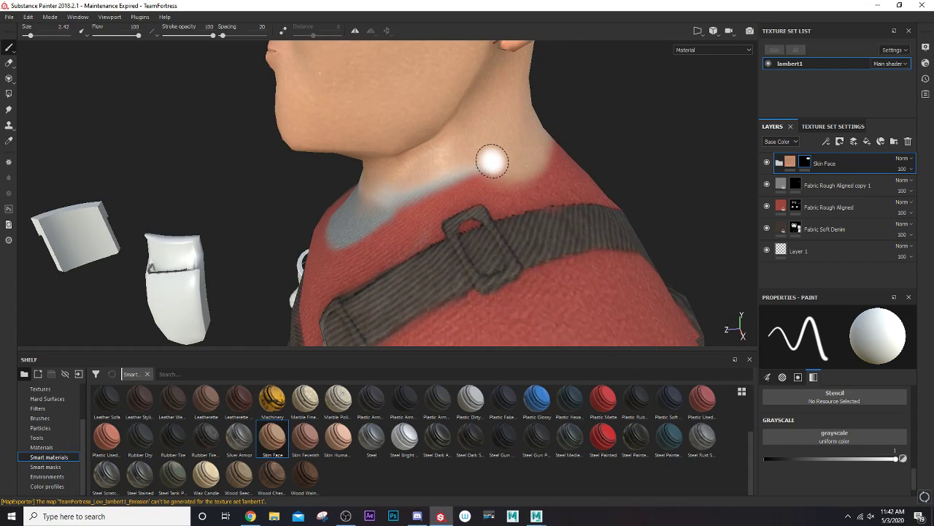
{"action": "mouse_move", "coordinate": [420, 181]}
{"action": "left_mouse_down", "text": "alt"}
{"action": "mouse_move", "coordinate": [384, 188]}
{"action": "mouse_move", "coordinate": [469, 174]}
{"action": "left_mouse_up", "text": "alt"}
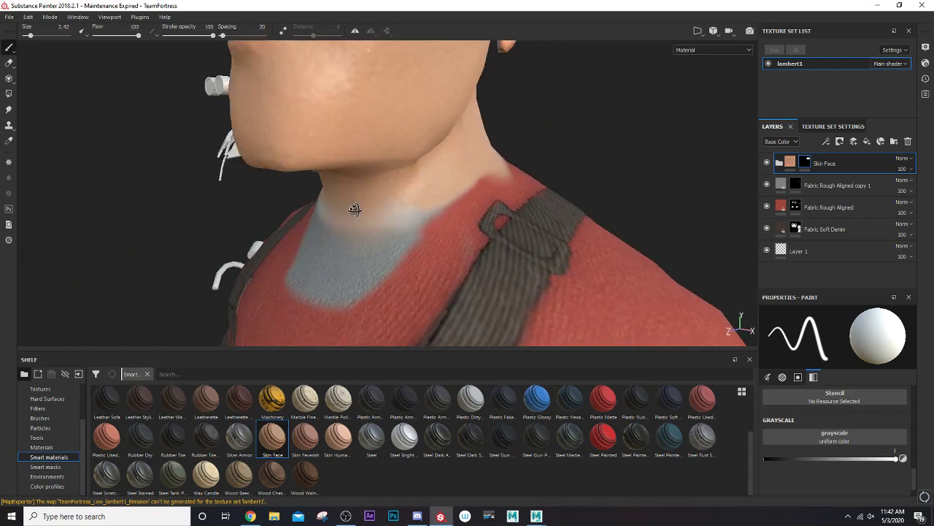
{"action": "mouse_move", "coordinate": [354, 210]}
{"action": "left_mouse_down", "text": "alt"}
{"action": "mouse_move", "coordinate": [428, 194]}
{"action": "mouse_move", "coordinate": [458, 162]}
{"action": "left_mouse_up", "text": "alt"}
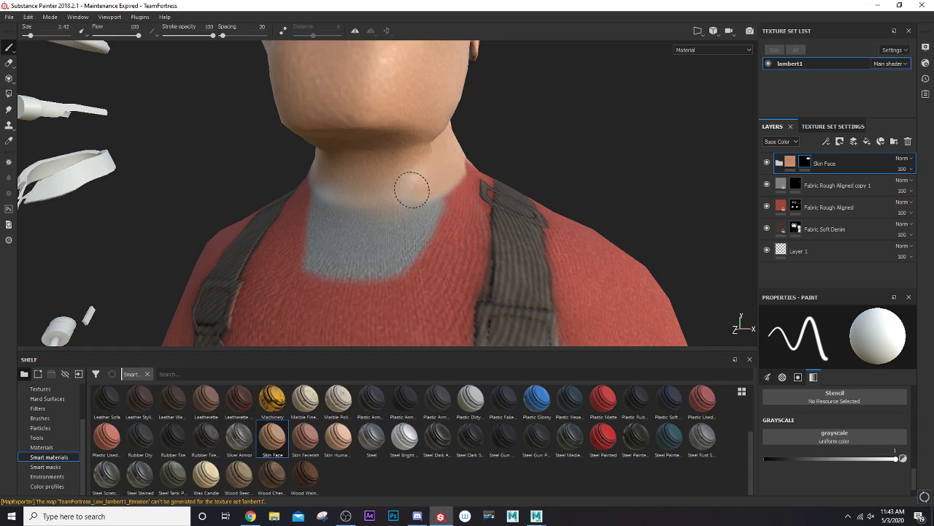
{"action": "left_click_drag", "start_coordinate": [336, 188], "coordinate": [413, 180], "text": "alt"}
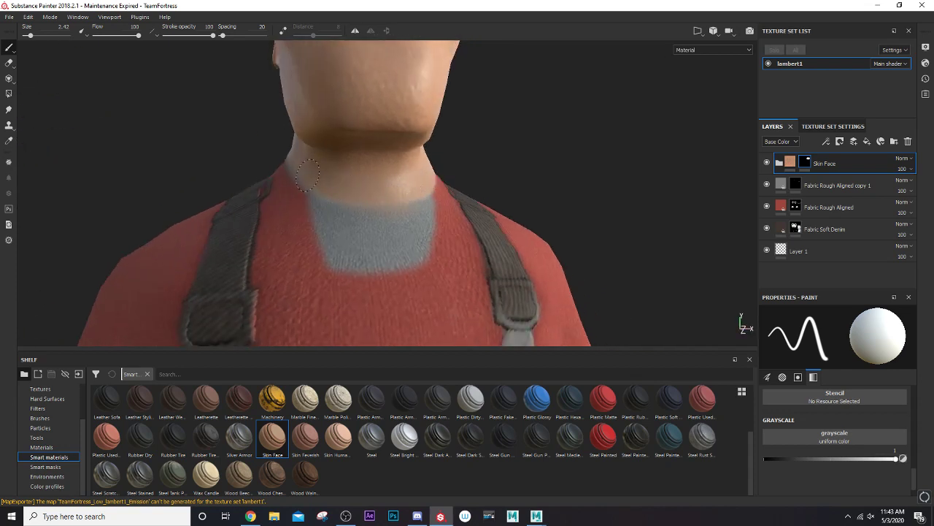
{"action": "scroll", "coordinate": [286, 155], "scroll_direction": "down", "scroll_amount": 3}
{"action": "scroll", "coordinate": [324, 161], "scroll_direction": "down", "scroll_amount": 5}
Enlarge the brush to 17.24 and paint skin over the right forearm and hand.
{"action": "mouse_move", "coordinate": [323, 160]}
{"action": "left_mouse_down", "text": "alt"}
{"action": "mouse_move", "coordinate": [269, 205]}
{"action": "mouse_move", "coordinate": [433, 209]}
{"action": "mouse_move", "coordinate": [382, 130]}
{"action": "mouse_move", "coordinate": [396, 163]}
{"action": "left_mouse_up", "text": "alt"}
{"action": "scroll", "coordinate": [433, 209], "scroll_direction": "up", "scroll_amount": 5}
{"action": "scroll", "coordinate": [396, 163], "scroll_direction": "up", "scroll_amount": 3}
{"action": "scroll", "coordinate": [397, 171], "scroll_direction": "up", "scroll_amount": 2}
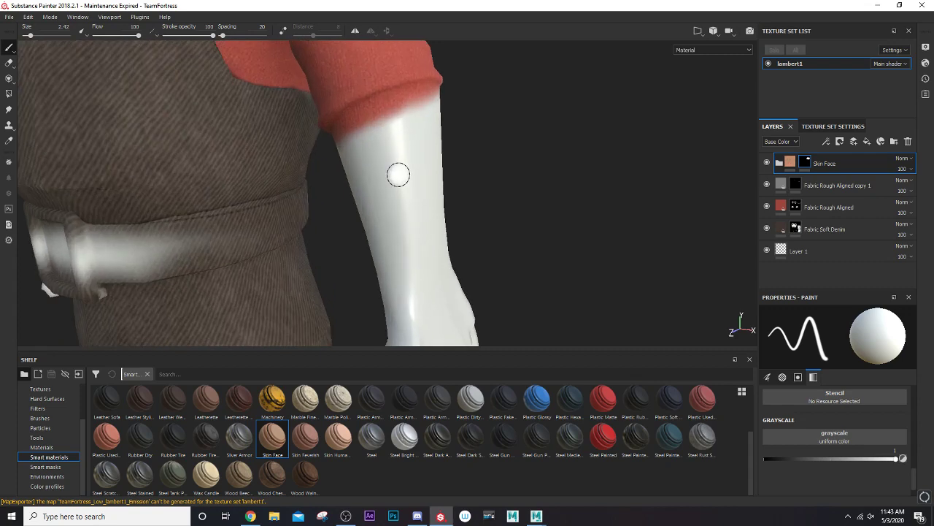
{"action": "right_click_drag", "start_coordinate": [387, 156], "coordinate": [386, 149], "text": "ctrl"}
{"action": "scroll", "coordinate": [402, 192], "scroll_direction": "down", "scroll_amount": 2}
{"action": "scroll", "coordinate": [406, 183], "scroll_direction": "down", "scroll_amount": 1}
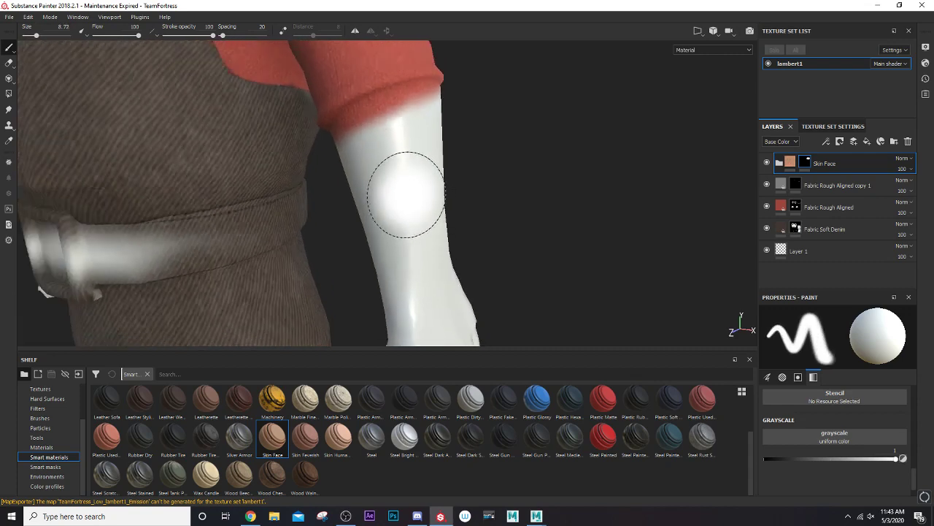
{"action": "left_click_drag", "start_coordinate": [406, 183], "coordinate": [423, 209], "text": "alt"}
{"action": "right_click_drag", "start_coordinate": [423, 209], "coordinate": [438, 209], "text": "ctrl"}
{"action": "left_click_drag", "start_coordinate": [423, 209], "coordinate": [419, 192], "text": "alt"}
{"action": "scroll", "coordinate": [413, 223], "scroll_direction": "up", "scroll_amount": 2}
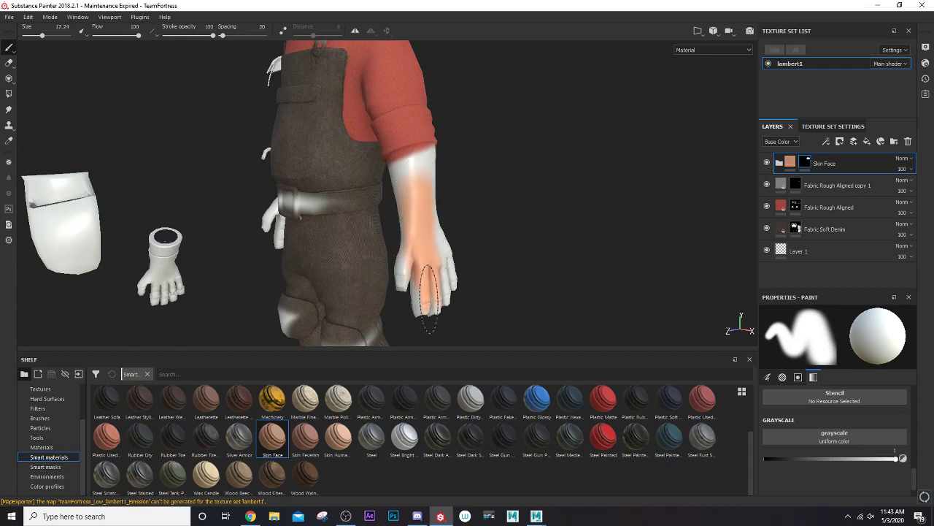
Inspect the hand and forearm from several sides, then shrink the brush to 9.94 and smaller.
{"action": "mouse_move", "coordinate": [445, 290]}
{"action": "left_mouse_down", "text": "alt"}
{"action": "mouse_move", "coordinate": [467, 277]}
{"action": "mouse_move", "coordinate": [450, 266]}
{"action": "left_mouse_up", "text": "alt"}
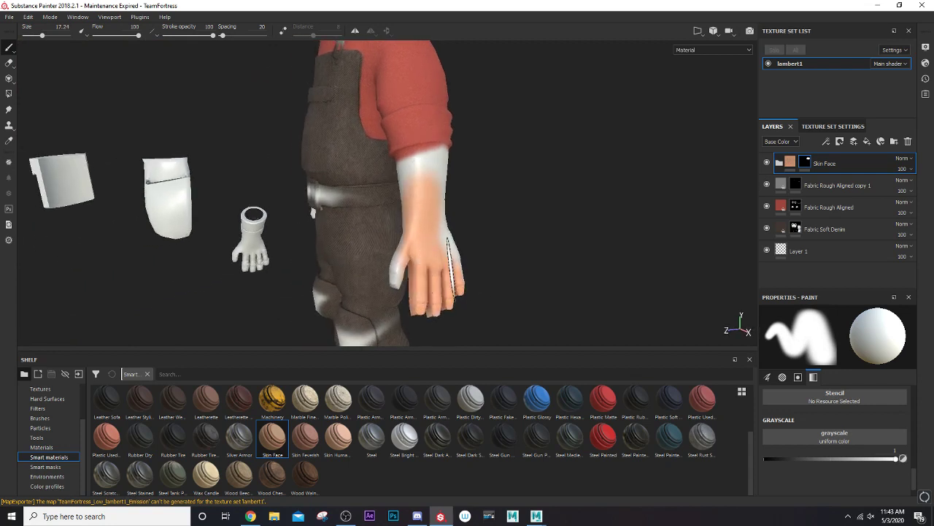
{"action": "mouse_move", "coordinate": [436, 232]}
{"action": "left_mouse_down", "text": "alt"}
{"action": "mouse_move", "coordinate": [448, 271]}
{"action": "mouse_move", "coordinate": [411, 261]}
{"action": "left_mouse_up", "text": "alt"}
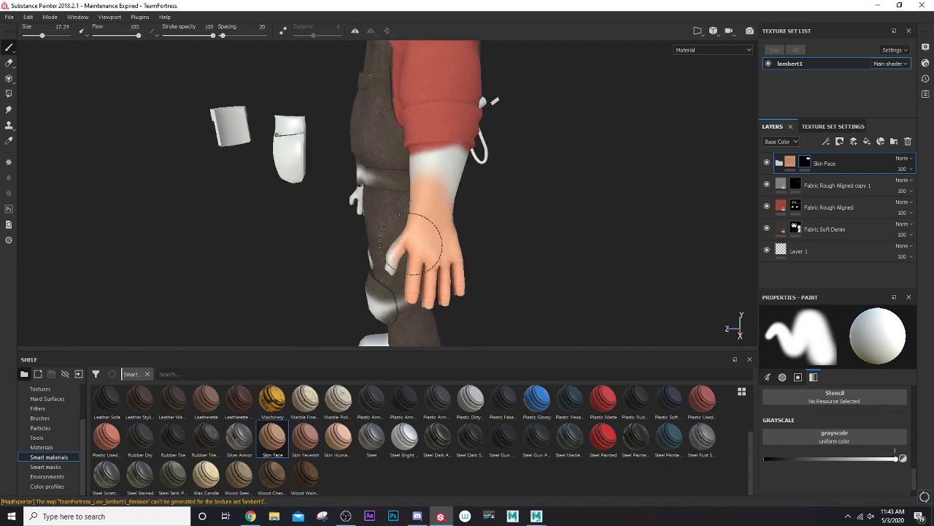
{"action": "mouse_move", "coordinate": [438, 314]}
{"action": "left_mouse_down", "text": "alt"}
{"action": "mouse_move", "coordinate": [411, 246]}
{"action": "mouse_move", "coordinate": [444, 209]}
{"action": "mouse_move", "coordinate": [380, 211]}
{"action": "mouse_move", "coordinate": [413, 200]}
{"action": "mouse_move", "coordinate": [405, 223]}
{"action": "mouse_move", "coordinate": [636, 215]}
{"action": "mouse_move", "coordinate": [355, 242]}
{"action": "mouse_move", "coordinate": [427, 218]}
{"action": "left_mouse_up", "text": "alt"}
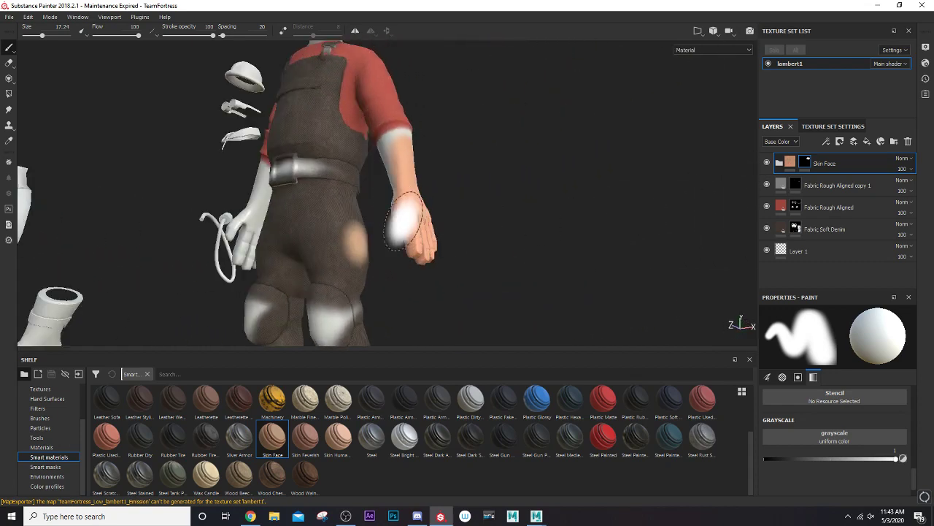
{"action": "scroll", "coordinate": [405, 223], "scroll_direction": "up", "scroll_amount": 3}
{"action": "scroll", "coordinate": [397, 246], "scroll_direction": "up", "scroll_amount": 3}
{"action": "left_click_drag", "start_coordinate": [396, 246], "coordinate": [385, 162], "text": "alt"}
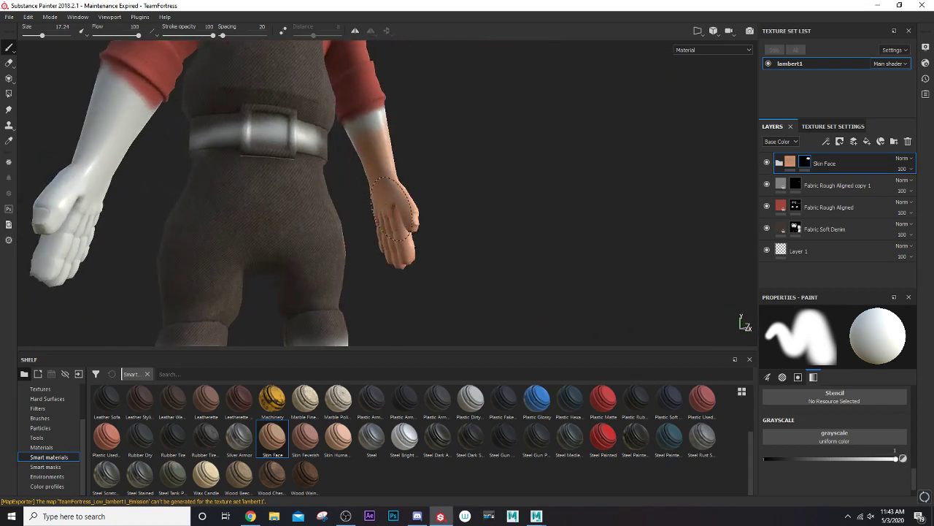
{"action": "mouse_move", "coordinate": [340, 183]}
{"action": "left_mouse_down", "text": "alt"}
{"action": "mouse_move", "coordinate": [626, 192]}
{"action": "mouse_move", "coordinate": [477, 192]}
{"action": "mouse_move", "coordinate": [563, 204]}
{"action": "left_mouse_up", "text": "alt"}
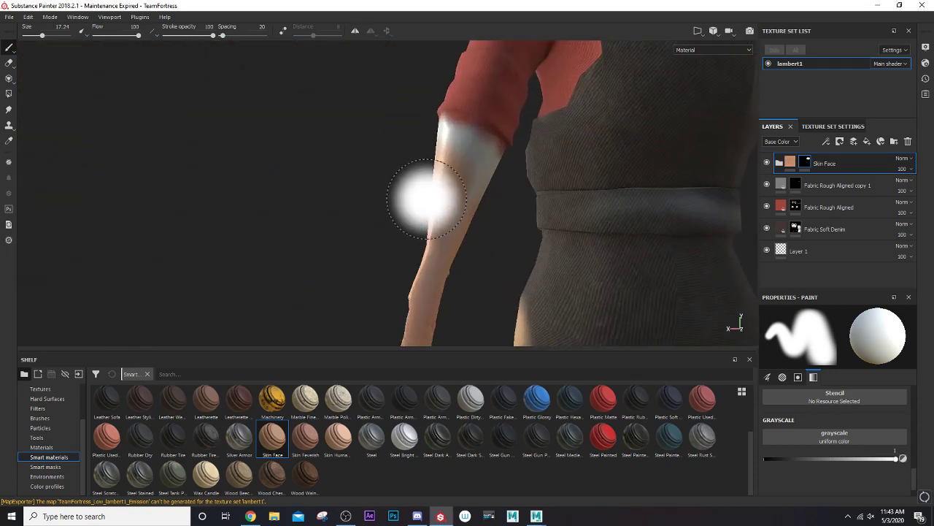
{"action": "left_click_drag", "start_coordinate": [426, 198], "coordinate": [375, 192], "text": "alt"}
{"action": "left_click", "coordinate": [478, 183]}
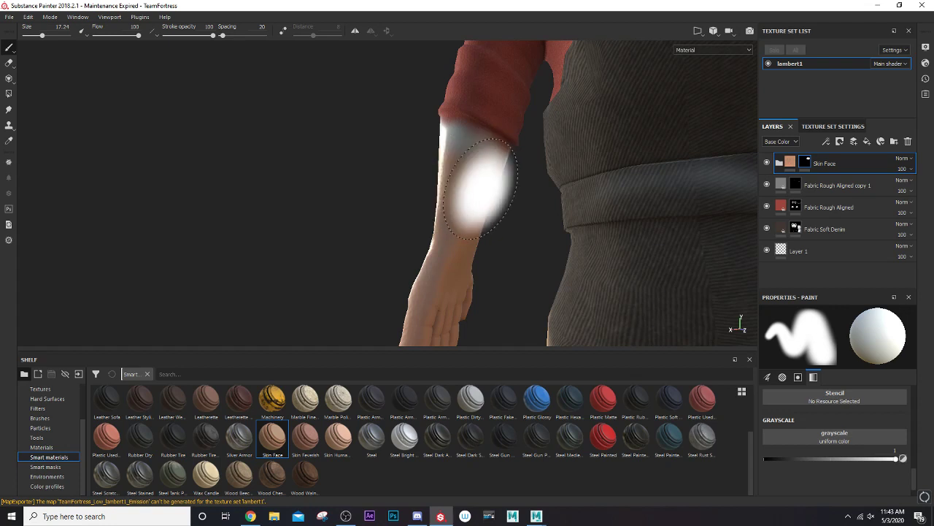
{"action": "right_click_drag", "start_coordinate": [478, 182], "coordinate": [452, 183], "text": "ctrl"}
{"action": "scroll", "coordinate": [468, 145], "scroll_direction": "up", "scroll_amount": 3}
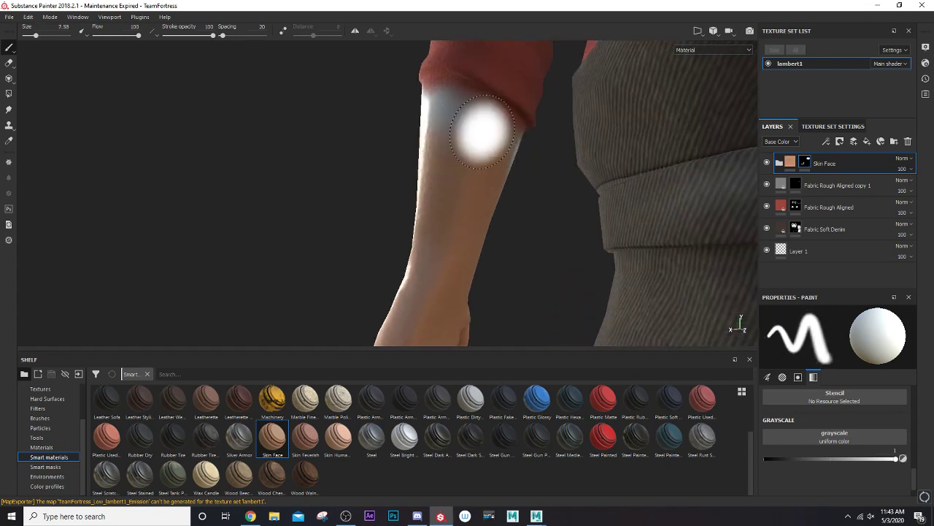
{"action": "mouse_move", "coordinate": [468, 145]}
{"action": "right_mouse_down", "text": "ctrl"}
{"action": "mouse_move", "coordinate": [483, 128]}
{"action": "mouse_move", "coordinate": [467, 106]}
{"action": "right_mouse_up", "text": "ctrl"}
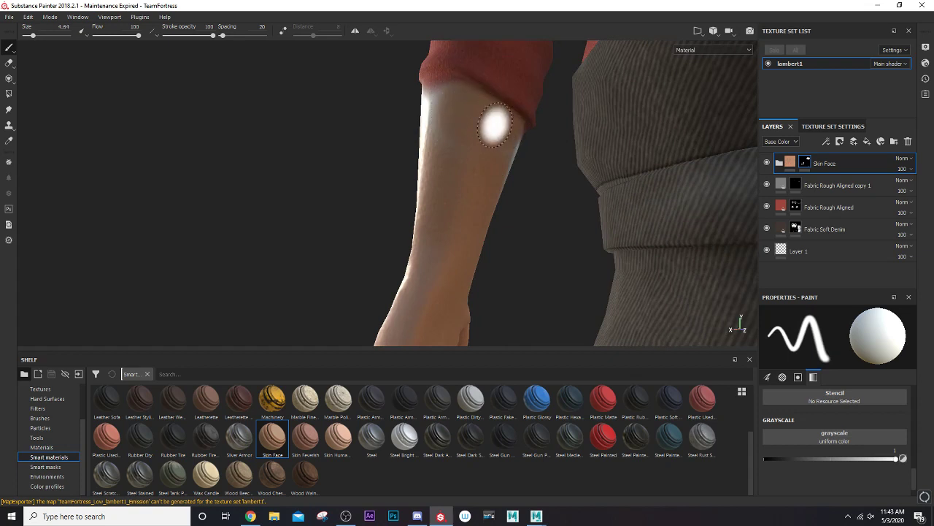
Paint skin along the upper arm just below the sleeve and check it from other angles.
{"action": "left_click_drag", "start_coordinate": [392, 129], "coordinate": [509, 135], "text": "alt"}
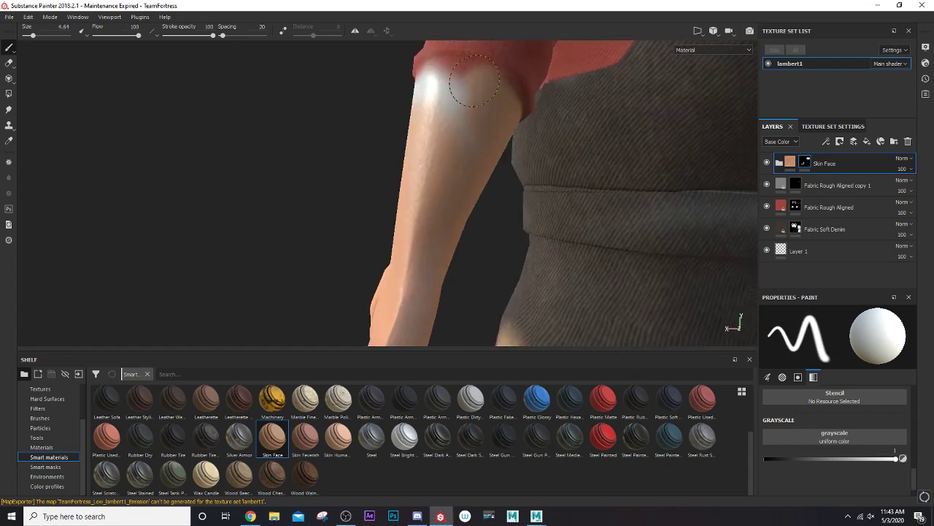
{"action": "mouse_move", "coordinate": [474, 80]}
{"action": "left_mouse_down"}
{"action": "mouse_move", "coordinate": [424, 95]}
{"action": "mouse_move", "coordinate": [540, 166]}
{"action": "mouse_move", "coordinate": [424, 151]}
{"action": "mouse_move", "coordinate": [507, 148]}
{"action": "left_mouse_up"}
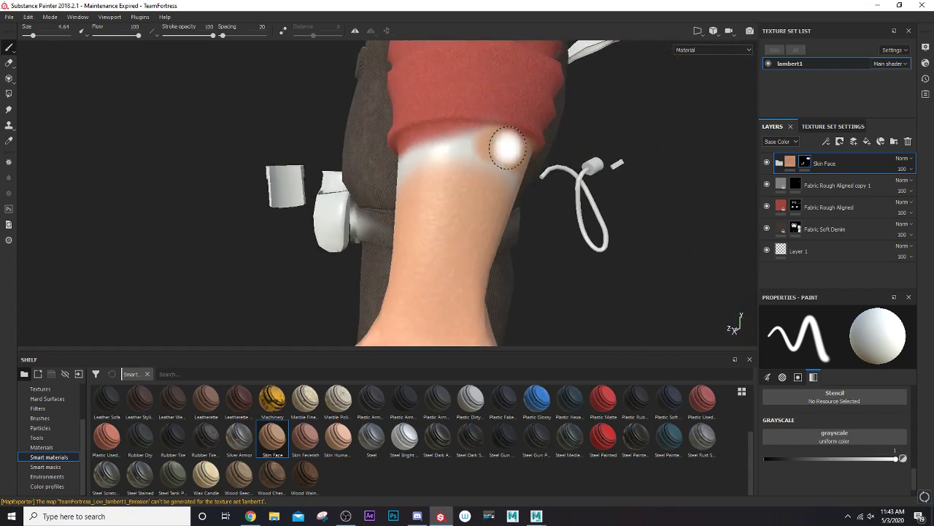
{"action": "left_click_drag", "start_coordinate": [410, 152], "coordinate": [546, 144], "text": "alt"}
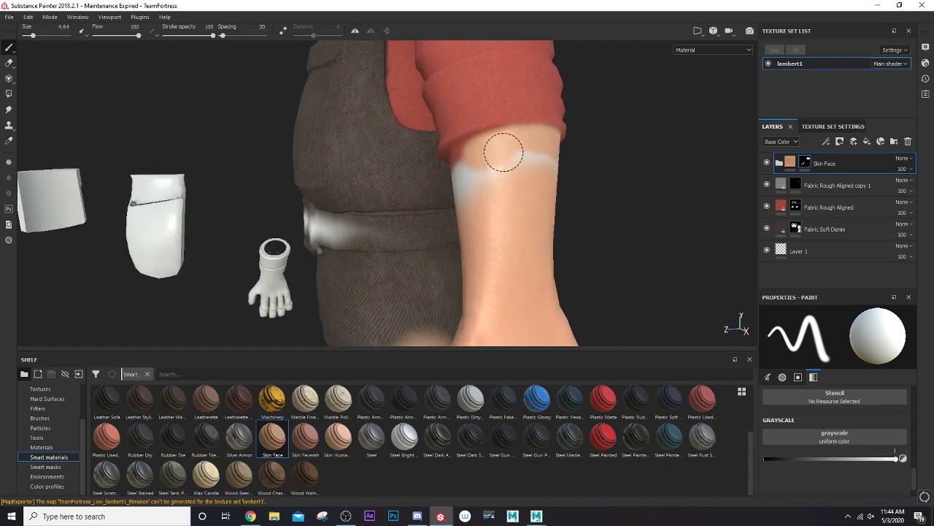
{"action": "mouse_move", "coordinate": [451, 185]}
{"action": "left_mouse_down", "text": "alt"}
{"action": "mouse_move", "coordinate": [575, 171]}
{"action": "mouse_move", "coordinate": [484, 150]}
{"action": "left_mouse_up", "text": "alt"}
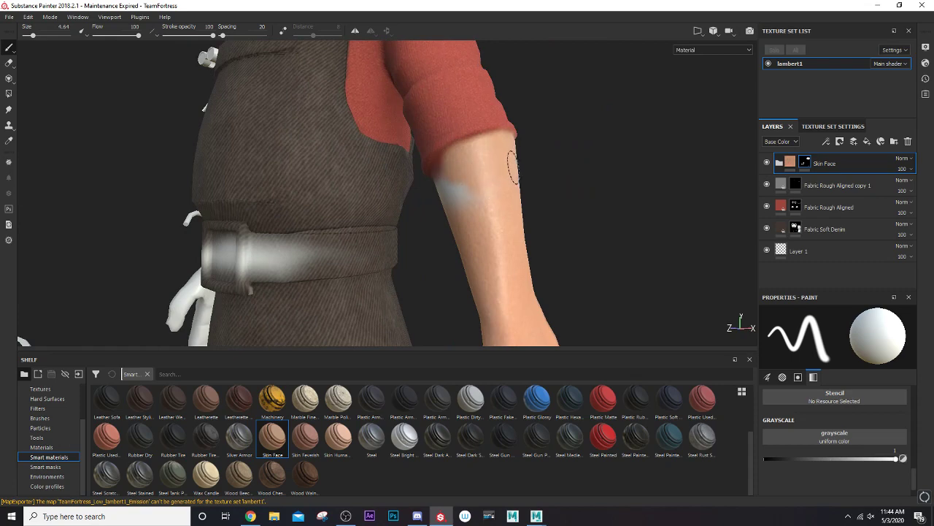
{"action": "scroll", "coordinate": [513, 168], "scroll_direction": "up", "scroll_amount": 2}
{"action": "scroll", "coordinate": [469, 194], "scroll_direction": "up", "scroll_amount": 2}
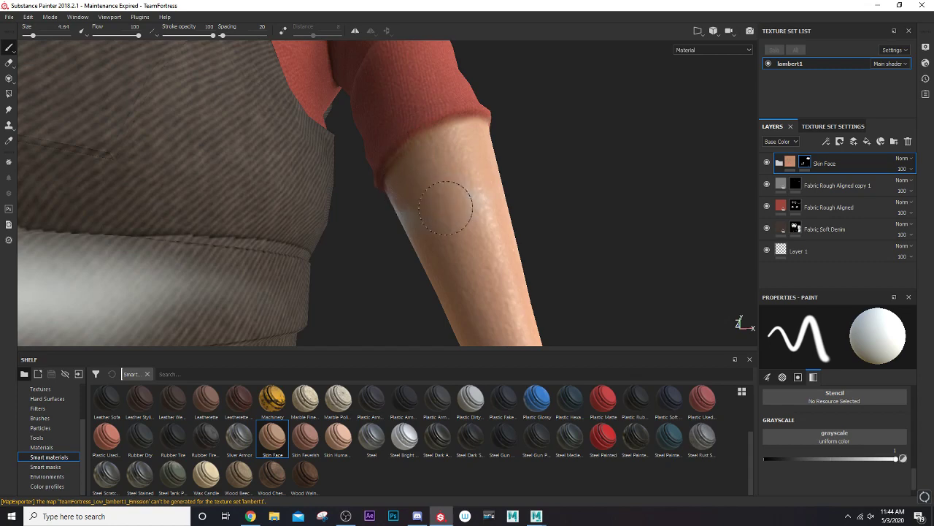
{"action": "left_click_drag", "start_coordinate": [438, 204], "coordinate": [390, 191], "text": "alt"}
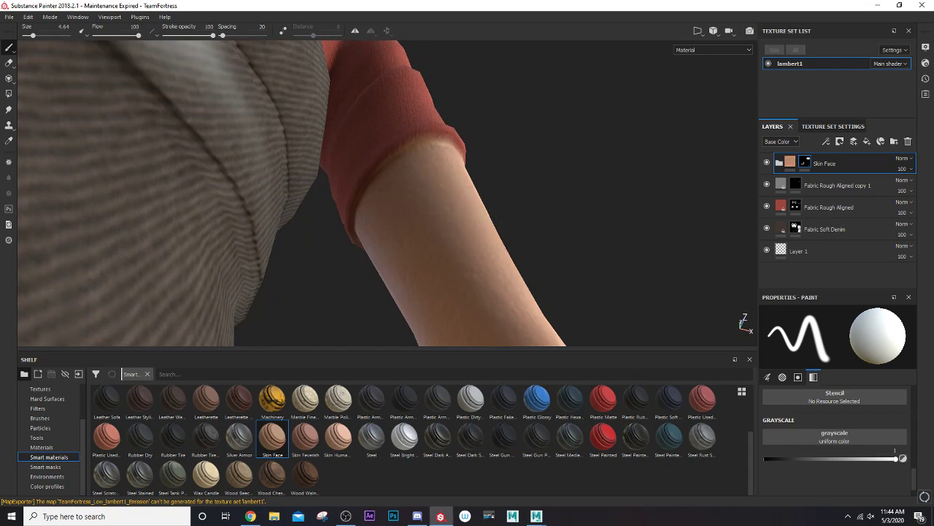
{"action": "left_click_drag", "start_coordinate": [457, 213], "coordinate": [503, 219], "text": "alt"}
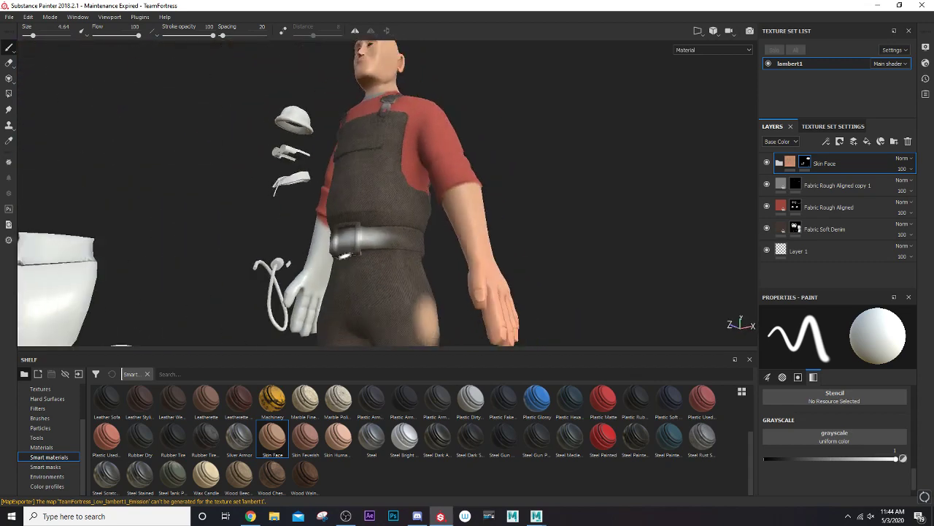
{"action": "scroll", "coordinate": [345, 254], "scroll_direction": "down", "scroll_amount": 2}
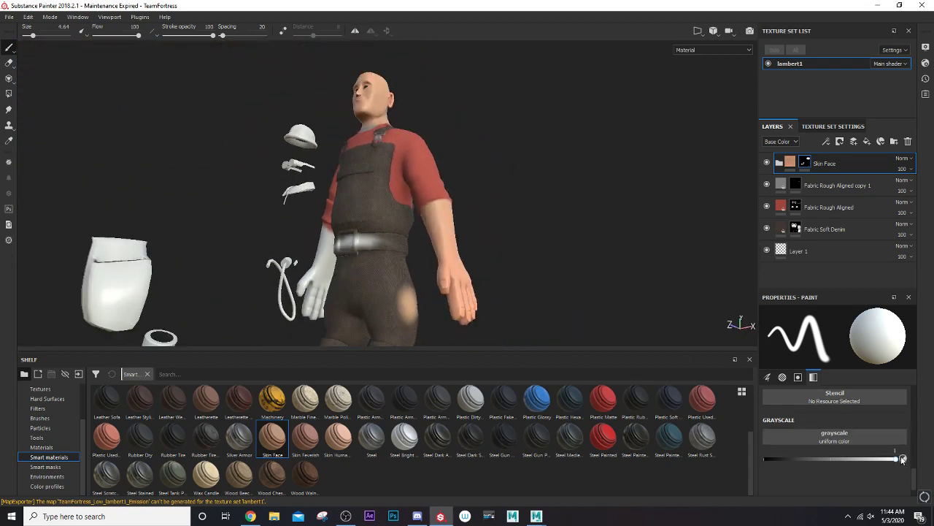
{"action": "scroll", "coordinate": [332, 242], "scroll_direction": "up", "scroll_amount": 2}
{"action": "scroll", "coordinate": [331, 242], "scroll_direction": "up", "scroll_amount": 2}
{"action": "scroll", "coordinate": [409, 255], "scroll_direction": "up", "scroll_amount": 2}
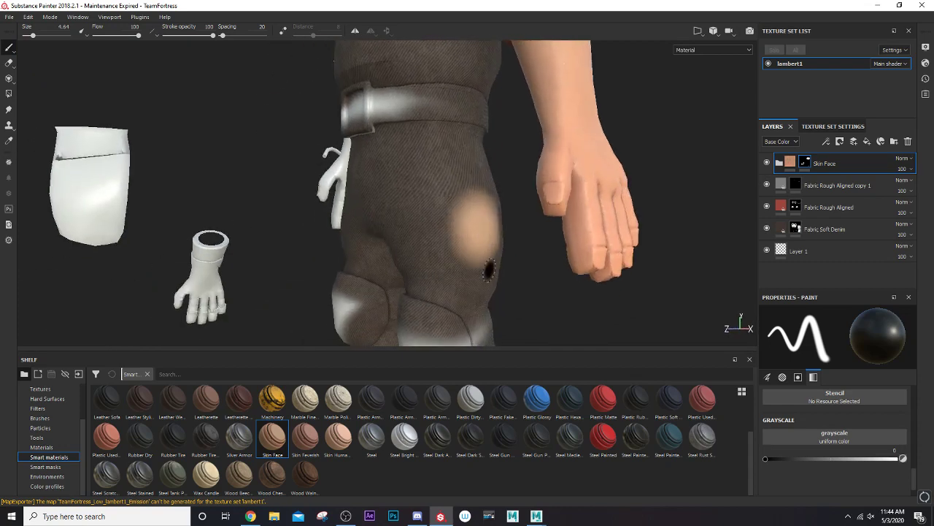
Enlarge the brush and erase the stray skin patch on the hip.
{"action": "right_click_drag", "start_coordinate": [489, 271], "coordinate": [457, 215], "text": "ctrl"}
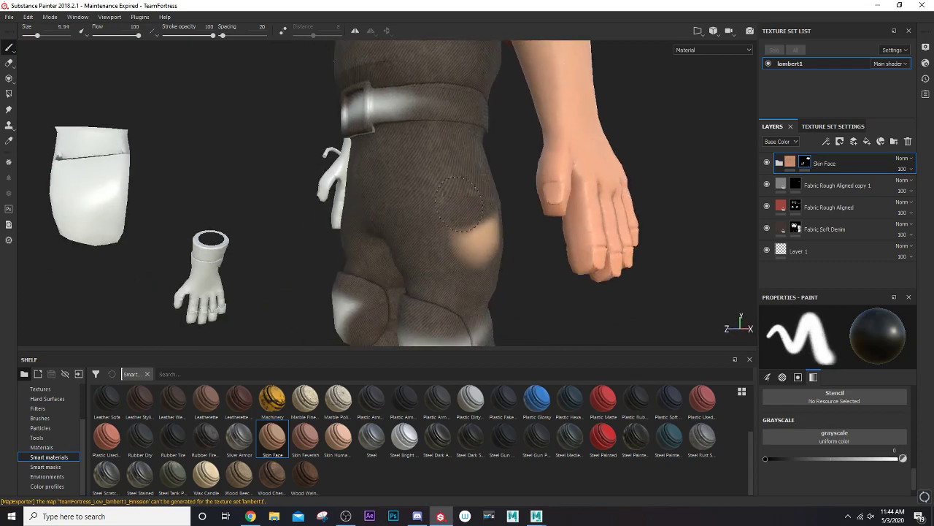
{"action": "left_click_drag", "start_coordinate": [460, 204], "coordinate": [480, 238]}
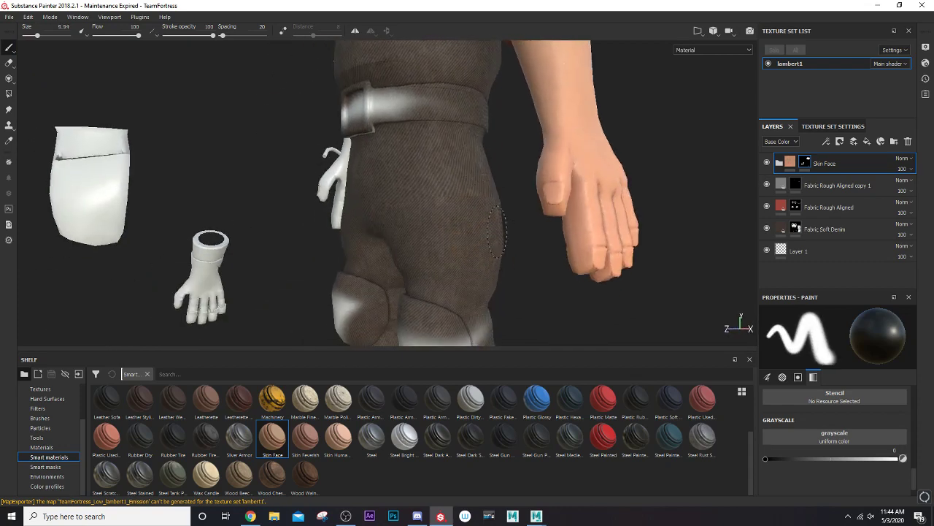
{"action": "scroll", "coordinate": [438, 256], "scroll_direction": "down", "scroll_amount": 3}
{"action": "mouse_move", "coordinate": [433, 260]}
{"action": "left_mouse_down", "text": "alt"}
{"action": "mouse_move", "coordinate": [416, 212]}
{"action": "mouse_move", "coordinate": [278, 215]}
{"action": "left_mouse_up", "text": "alt"}
{"action": "scroll", "coordinate": [412, 191], "scroll_direction": "up", "scroll_amount": 2}
{"action": "scroll", "coordinate": [334, 214], "scroll_direction": "up", "scroll_amount": 2}
Switch back to painting skin and cover the other forearm and back of the hand.
{"action": "left_click_drag", "start_coordinate": [894, 458], "coordinate": [899, 458]}
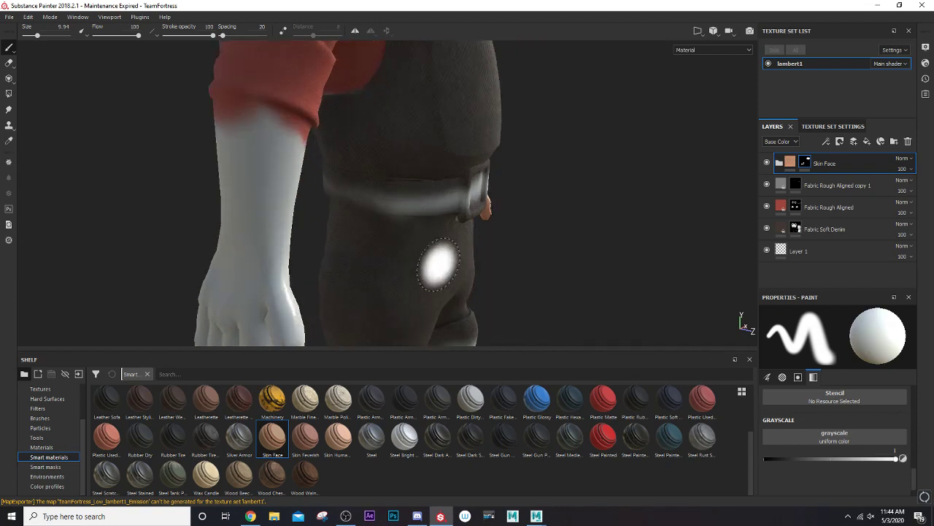
{"action": "scroll", "coordinate": [230, 129], "scroll_direction": "up", "scroll_amount": 2}
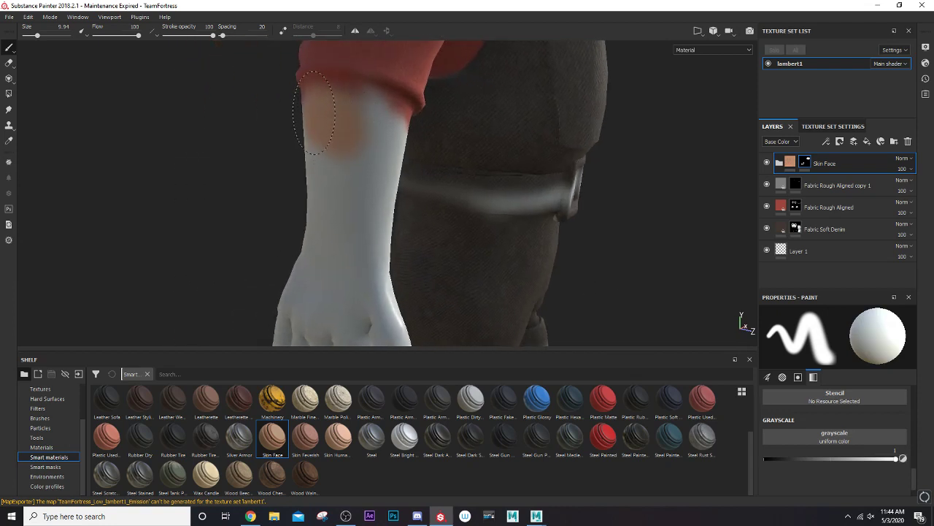
{"action": "left_click_drag", "start_coordinate": [336, 119], "coordinate": [328, 254]}
{"action": "middle_click_drag", "start_coordinate": [328, 255], "coordinate": [353, 185], "text": "alt"}
{"action": "scroll", "coordinate": [353, 185], "scroll_direction": "down", "scroll_amount": 2}
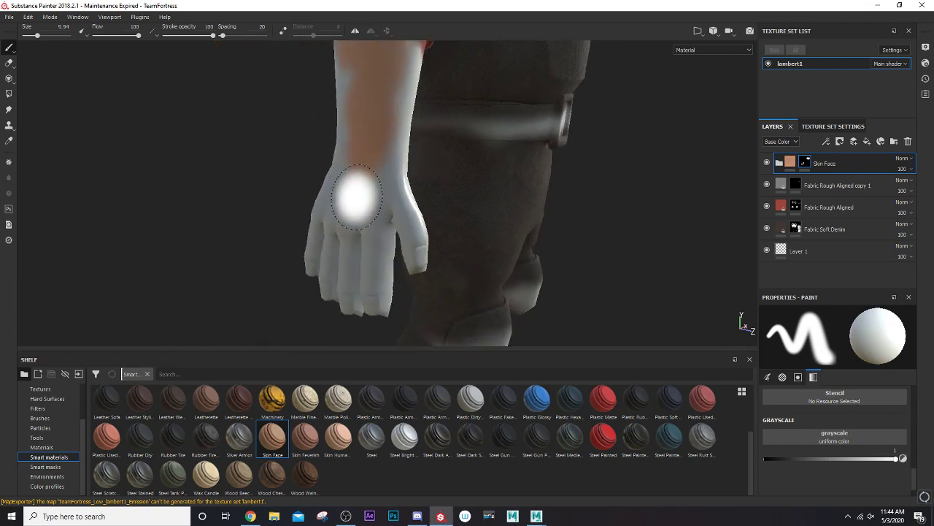
{"action": "left_click_drag", "start_coordinate": [358, 186], "coordinate": [321, 257]}
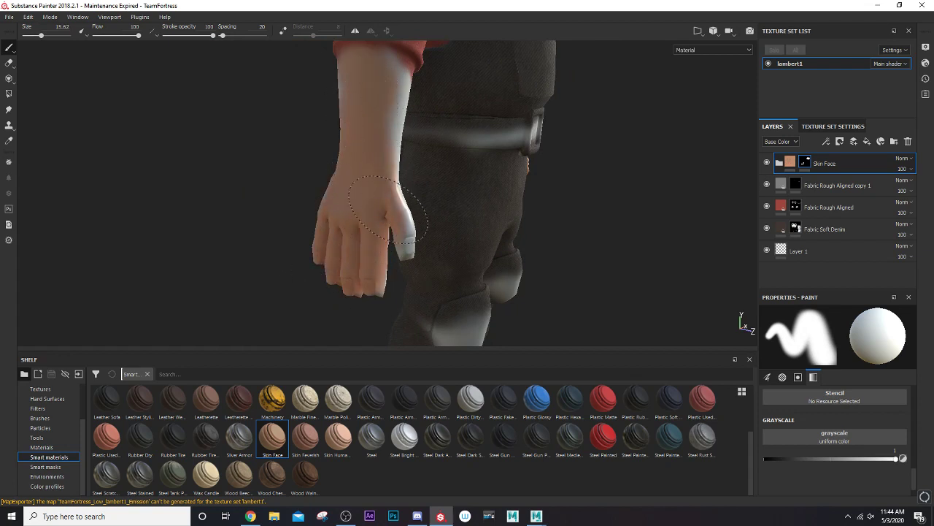
Paint skin over the white band at the wrist of the second hand.
{"action": "middle_click_drag", "start_coordinate": [382, 209], "coordinate": [394, 242], "text": "alt"}
{"action": "left_click_drag", "start_coordinate": [395, 242], "coordinate": [375, 167], "text": "alt"}
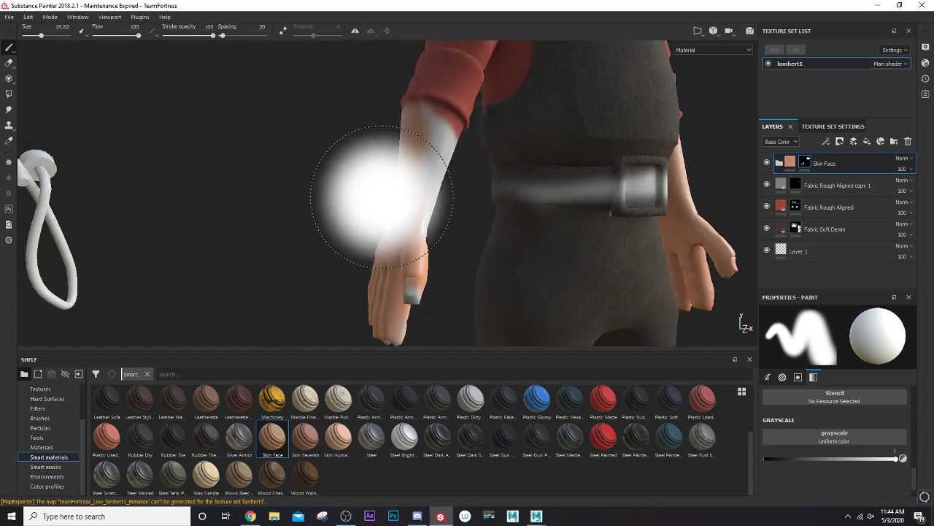
{"action": "left_click_drag", "start_coordinate": [413, 265], "coordinate": [375, 167], "text": "alt"}
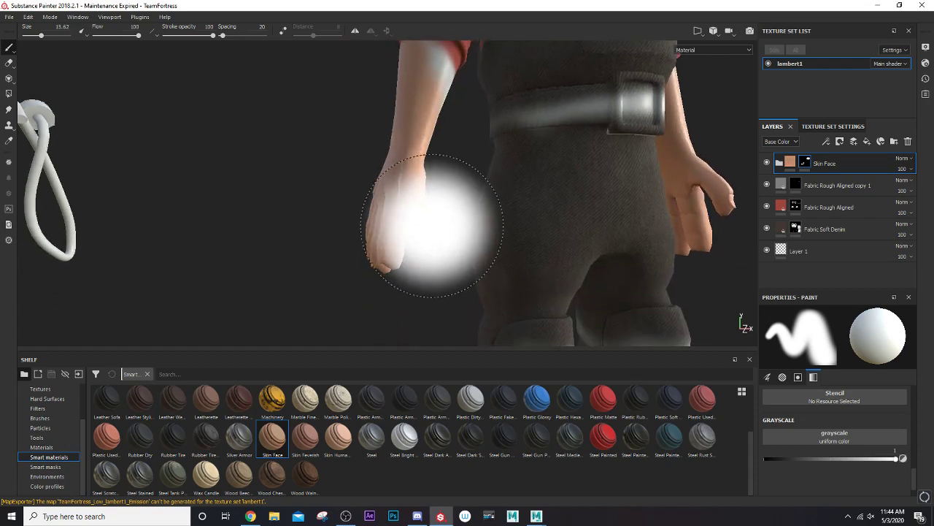
{"action": "mouse_move", "coordinate": [408, 229]}
{"action": "left_mouse_down", "text": "alt"}
{"action": "mouse_move", "coordinate": [444, 268]}
{"action": "mouse_move", "coordinate": [416, 292]}
{"action": "left_mouse_up", "text": "alt"}
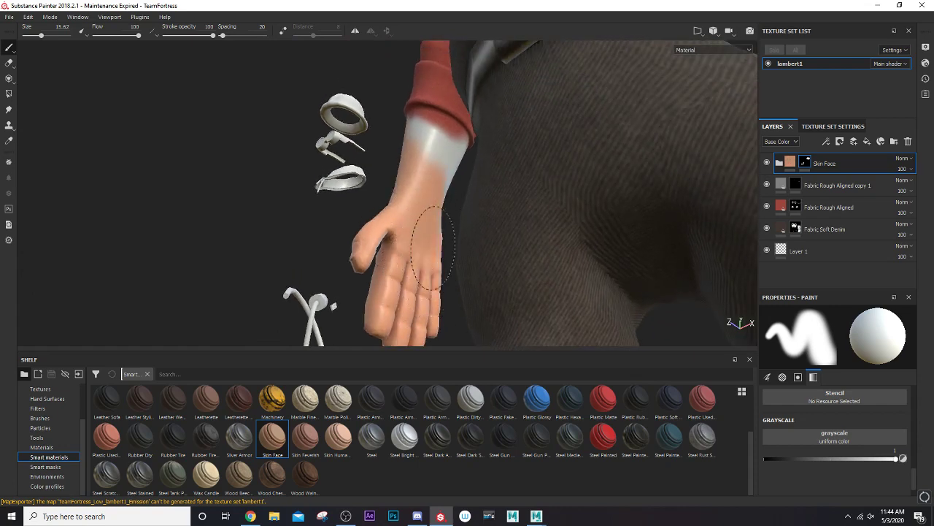
{"action": "mouse_move", "coordinate": [426, 180]}
{"action": "left_mouse_down"}
{"action": "mouse_move", "coordinate": [432, 156]}
{"action": "mouse_move", "coordinate": [318, 236]}
{"action": "mouse_move", "coordinate": [504, 142]}
{"action": "mouse_move", "coordinate": [467, 190]}
{"action": "mouse_move", "coordinate": [558, 172]}
{"action": "left_mouse_up"}
{"action": "scroll", "coordinate": [421, 184], "scroll_direction": "down", "scroll_amount": 5}
{"action": "scroll", "coordinate": [509, 173], "scroll_direction": "up", "scroll_amount": 2}
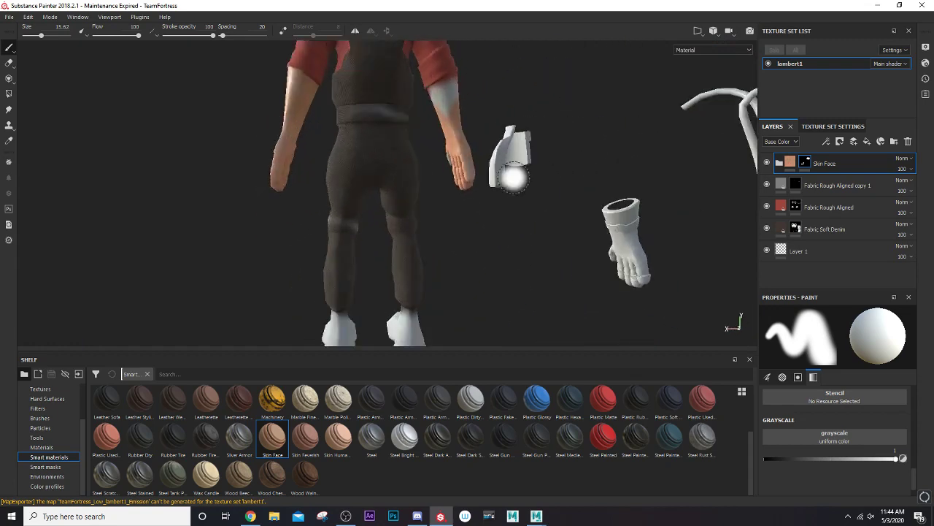
{"action": "scroll", "coordinate": [511, 168], "scroll_direction": "up", "scroll_amount": 3}
{"action": "scroll", "coordinate": [494, 241], "scroll_direction": "up", "scroll_amount": 3}
{"action": "scroll", "coordinate": [353, 201], "scroll_direction": "up", "scroll_amount": 2}
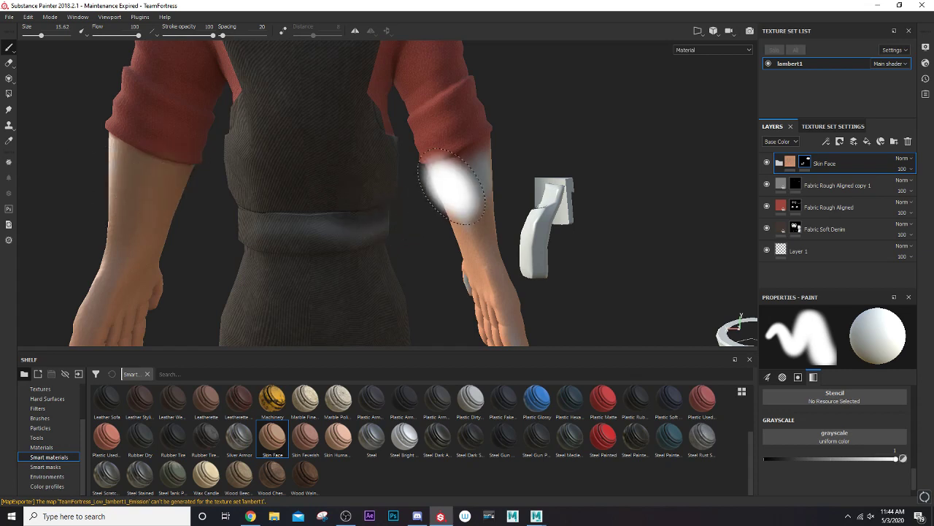
Reduce the brush size to 5.54 near the red sleeve.
{"action": "left_click_drag", "start_coordinate": [480, 253], "coordinate": [495, 182], "text": "alt"}
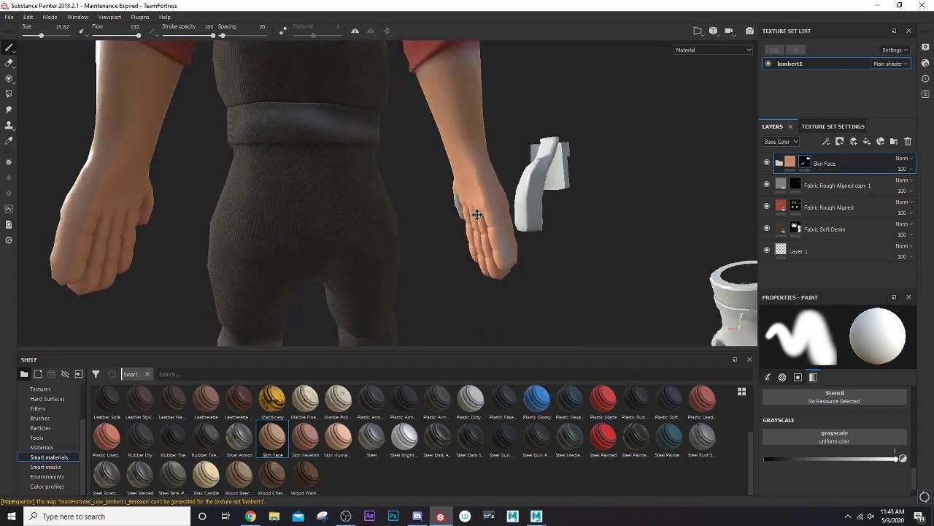
{"action": "left_click_drag", "start_coordinate": [520, 228], "coordinate": [427, 278], "text": "alt"}
{"action": "mouse_move", "coordinate": [432, 218]}
{"action": "right_mouse_down", "text": "ctrl"}
{"action": "mouse_move", "coordinate": [407, 219]}
{"action": "mouse_move", "coordinate": [417, 197]}
{"action": "mouse_move", "coordinate": [386, 197]}
{"action": "mouse_move", "coordinate": [381, 178]}
{"action": "right_mouse_up", "text": "ctrl"}
{"action": "scroll", "coordinate": [406, 201], "scroll_direction": "up", "scroll_amount": 1}
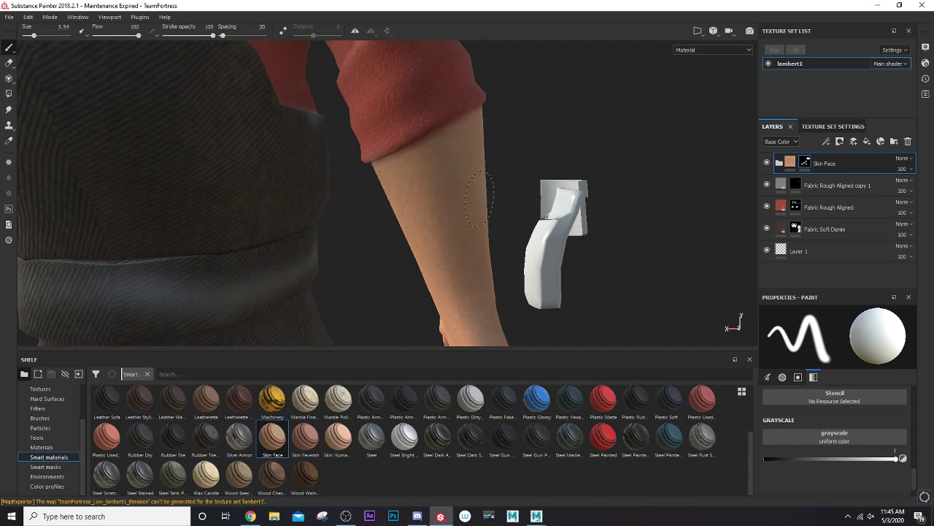
Inspect the arm from the sleeve cuff down the forearm beside the trousers.
{"action": "mouse_move", "coordinate": [345, 213]}
{"action": "left_mouse_down", "text": "alt"}
{"action": "mouse_move", "coordinate": [484, 194]}
{"action": "mouse_move", "coordinate": [385, 184]}
{"action": "mouse_move", "coordinate": [340, 219]}
{"action": "left_mouse_up", "text": "alt"}
{"action": "scroll", "coordinate": [628, 235], "scroll_direction": "up", "scroll_amount": 3}
{"action": "mouse_move", "coordinate": [302, 248]}
{"action": "left_mouse_down", "text": "alt"}
{"action": "mouse_move", "coordinate": [30, 263]}
{"action": "mouse_move", "coordinate": [271, 277]}
{"action": "mouse_move", "coordinate": [255, 273]}
{"action": "mouse_move", "coordinate": [212, 68]}
{"action": "mouse_move", "coordinate": [715, 317]}
{"action": "mouse_move", "coordinate": [271, 94]}
{"action": "left_mouse_up", "text": "alt"}
{"action": "scroll", "coordinate": [459, 113], "scroll_direction": "up", "scroll_amount": 5}
{"action": "scroll", "coordinate": [458, 113], "scroll_direction": "down", "scroll_amount": 3}
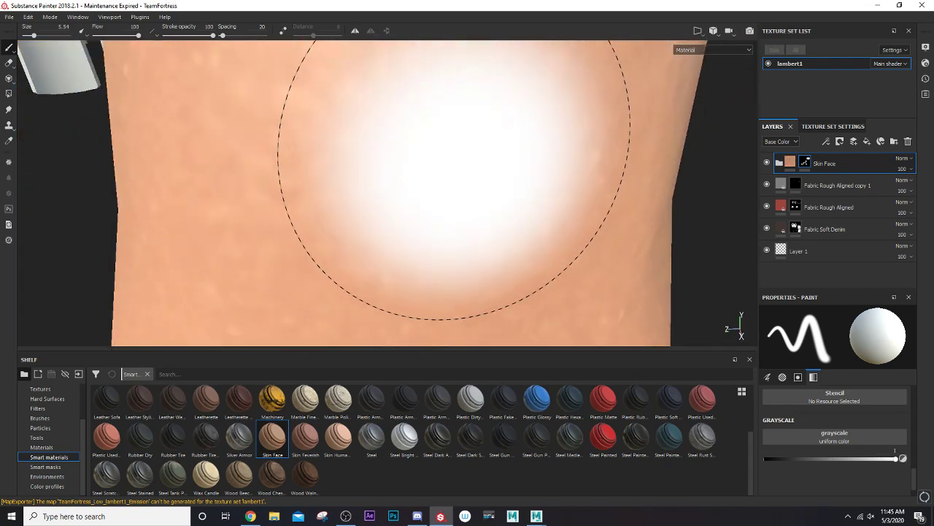
{"action": "scroll", "coordinate": [446, 131], "scroll_direction": "down", "scroll_amount": 3}
{"action": "scroll", "coordinate": [428, 157], "scroll_direction": "down", "scroll_amount": 2}
{"action": "mouse_move", "coordinate": [419, 151]}
{"action": "left_mouse_down", "text": "alt"}
{"action": "mouse_move", "coordinate": [454, 288]}
{"action": "mouse_move", "coordinate": [432, 171]}
{"action": "left_mouse_up", "text": "alt"}
{"action": "left_click_drag", "start_coordinate": [360, 130], "coordinate": [409, 172], "text": "alt"}
Set the mask brush Grayscale from 1 to 0 so it paints black.
{"action": "scroll", "coordinate": [416, 177], "scroll_direction": "up", "scroll_amount": 3}
{"action": "scroll", "coordinate": [383, 152], "scroll_direction": "down", "scroll_amount": 3}
{"action": "scroll", "coordinate": [209, 115], "scroll_direction": "up", "scroll_amount": 3}
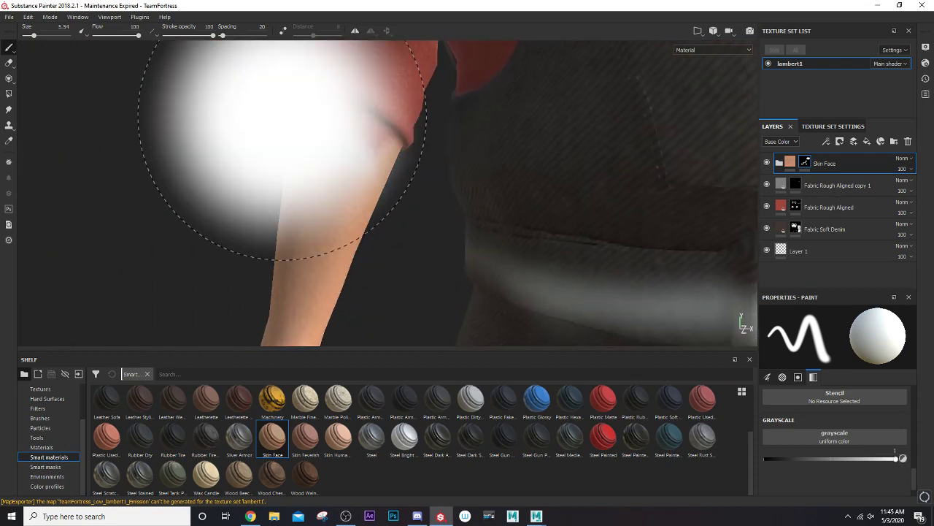
{"action": "scroll", "coordinate": [309, 146], "scroll_direction": "down", "scroll_amount": 3}
{"action": "left_click_drag", "start_coordinate": [309, 146], "coordinate": [442, 175], "text": "alt"}
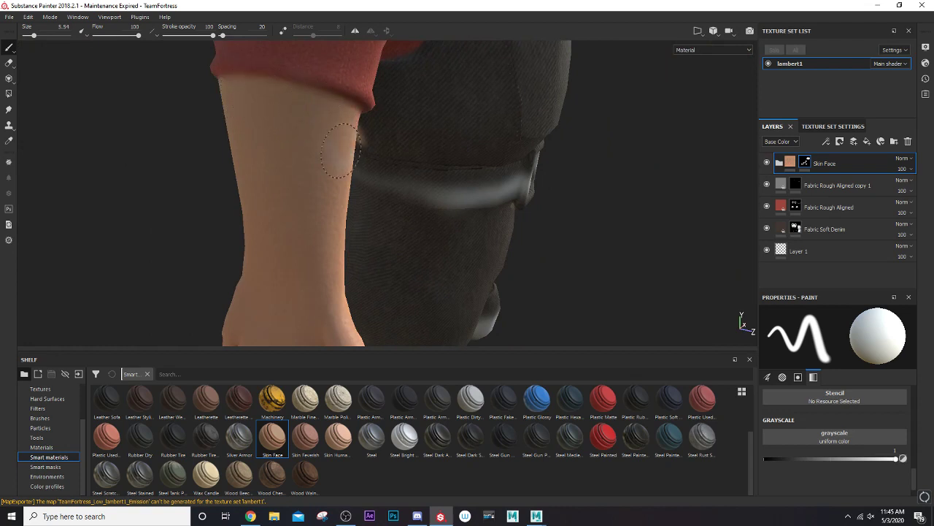
{"action": "mouse_move", "coordinate": [383, 171]}
{"action": "left_mouse_down", "text": "alt"}
{"action": "mouse_move", "coordinate": [250, 156]}
{"action": "mouse_move", "coordinate": [295, 121]}
{"action": "mouse_move", "coordinate": [467, 139]}
{"action": "left_mouse_up", "text": "alt"}
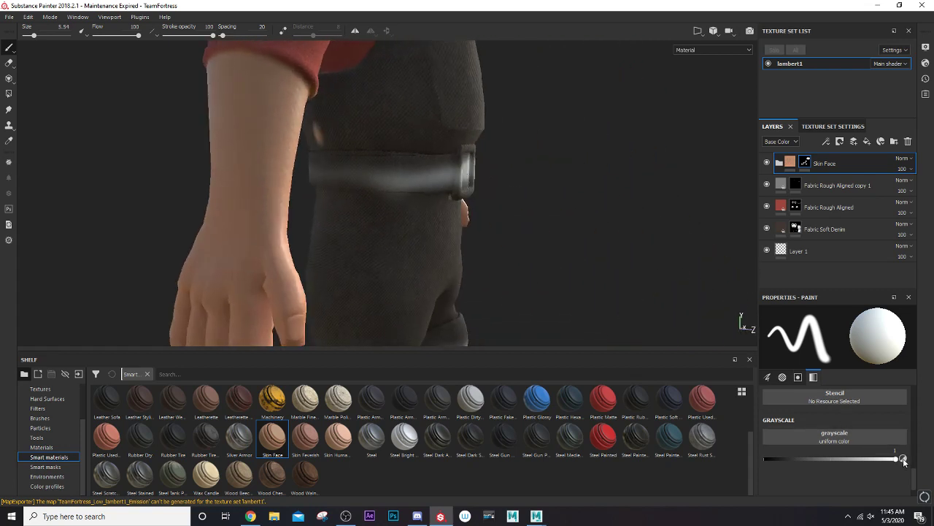
{"action": "left_click_drag", "start_coordinate": [904, 459], "coordinate": [765, 459]}
{"action": "scroll", "coordinate": [324, 144], "scroll_direction": "down", "scroll_amount": 5}
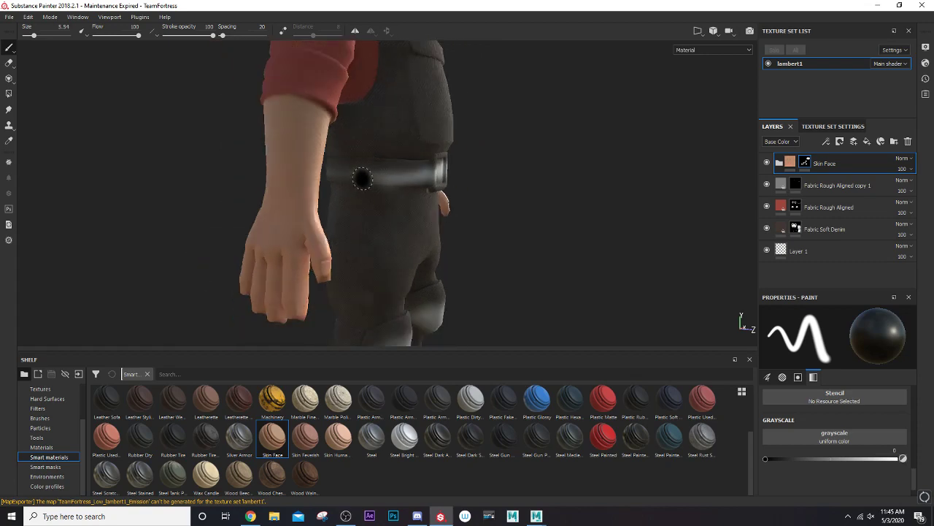
{"action": "mouse_move", "coordinate": [325, 144]}
{"action": "left_mouse_down", "text": "alt"}
{"action": "mouse_move", "coordinate": [196, 184]}
{"action": "mouse_move", "coordinate": [341, 184]}
{"action": "mouse_move", "coordinate": [367, 251]}
{"action": "left_mouse_up", "text": "alt"}
{"action": "scroll", "coordinate": [365, 236], "scroll_direction": "up", "scroll_amount": 2}
{"action": "scroll", "coordinate": [319, 192], "scroll_direction": "up", "scroll_amount": 2}
{"action": "scroll", "coordinate": [319, 192], "scroll_direction": "down", "scroll_amount": 2}
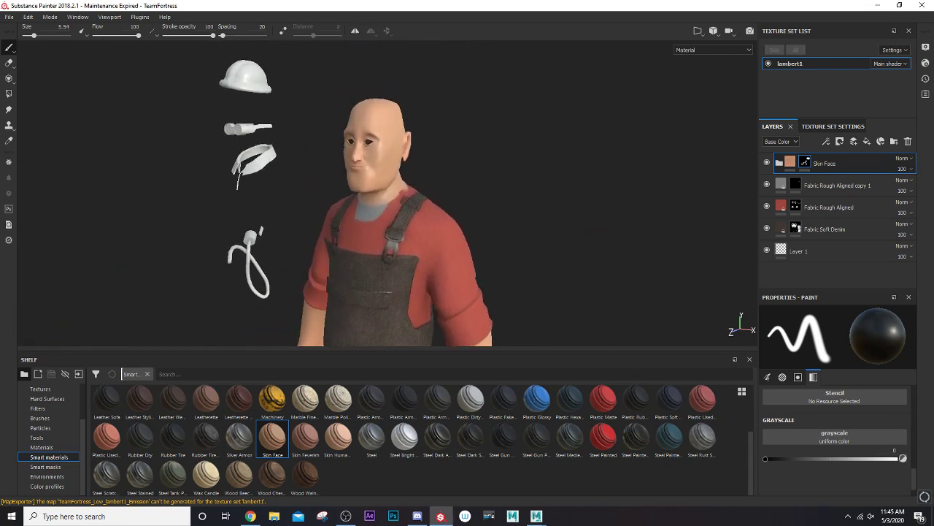
{"action": "scroll", "coordinate": [340, 259], "scroll_direction": "up", "scroll_amount": 2}
{"action": "scroll", "coordinate": [340, 229], "scroll_direction": "up", "scroll_amount": 1}
{"action": "scroll", "coordinate": [343, 70], "scroll_direction": "up", "scroll_amount": 1}
{"action": "mouse_move", "coordinate": [345, 66]}
{"action": "left_mouse_down", "text": "alt"}
{"action": "mouse_move", "coordinate": [396, 94]}
{"action": "mouse_move", "coordinate": [359, 136]}
{"action": "left_mouse_up", "text": "alt"}
{"action": "left_click_drag", "start_coordinate": [358, 217], "coordinate": [375, 177], "text": "alt"}
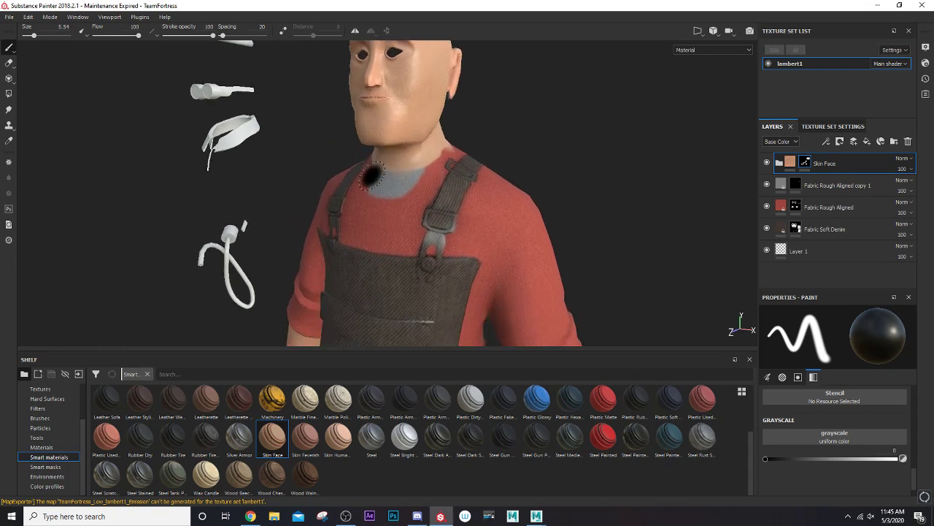
{"action": "scroll", "coordinate": [376, 177], "scroll_direction": "down", "scroll_amount": 2}
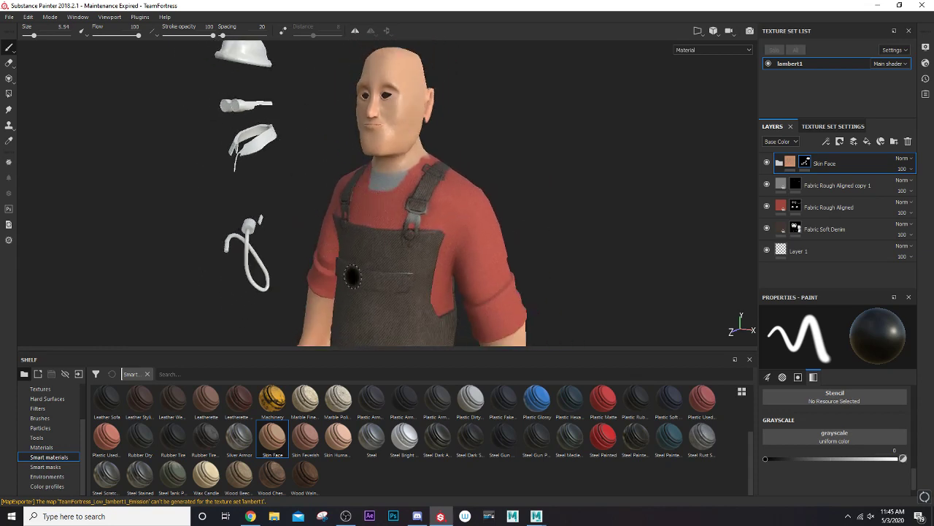
{"action": "mouse_move", "coordinate": [352, 276]}
{"action": "middle_mouse_down"}
{"action": "mouse_move", "coordinate": [365, 156]}
{"action": "mouse_move", "coordinate": [357, 171]}
{"action": "middle_mouse_up"}
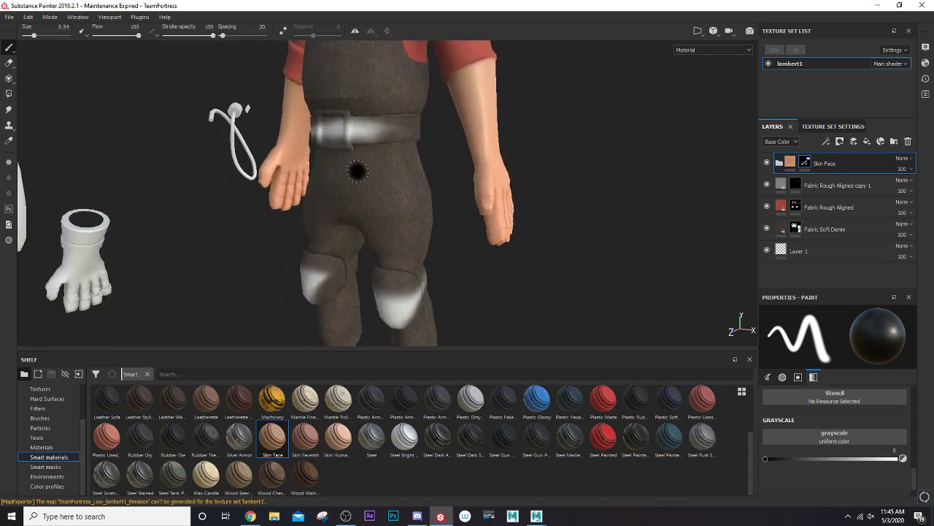
{"action": "scroll", "coordinate": [357, 171], "scroll_direction": "down", "scroll_amount": 1}
{"action": "scroll", "coordinate": [364, 165], "scroll_direction": "down", "scroll_amount": 1}
{"action": "mouse_move", "coordinate": [364, 165]}
{"action": "left_mouse_down", "text": "alt"}
{"action": "mouse_move", "coordinate": [445, 257]}
{"action": "mouse_move", "coordinate": [422, 159]}
{"action": "left_mouse_up", "text": "alt"}
{"action": "scroll", "coordinate": [422, 159], "scroll_direction": "up", "scroll_amount": 1}
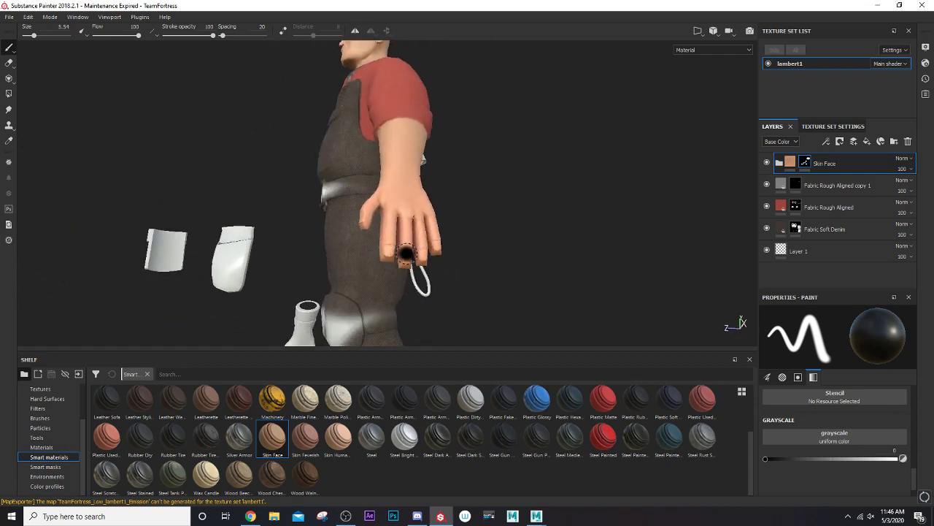
{"action": "mouse_move", "coordinate": [387, 247]}
{"action": "left_mouse_down", "text": "alt"}
{"action": "mouse_move", "coordinate": [347, 225]}
{"action": "mouse_move", "coordinate": [503, 243]}
{"action": "mouse_move", "coordinate": [494, 276]}
{"action": "mouse_move", "coordinate": [409, 227]}
{"action": "left_mouse_up", "text": "alt"}
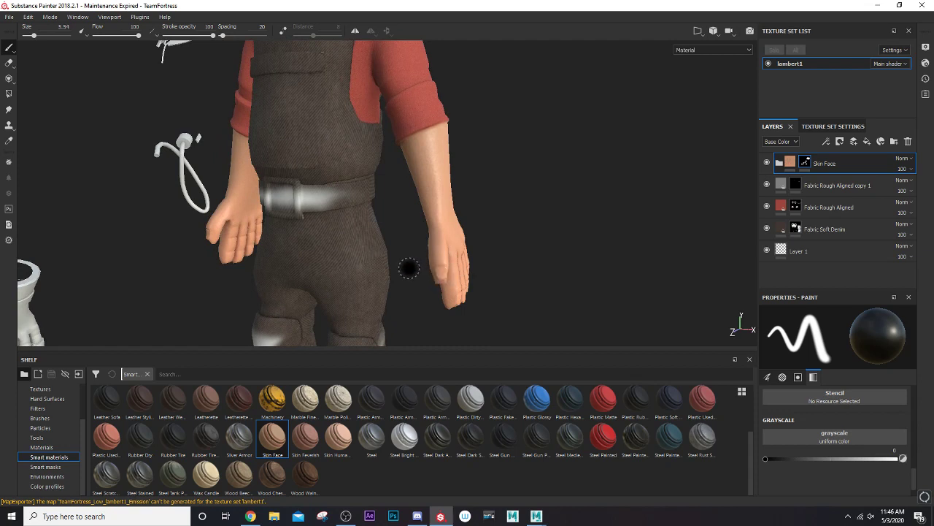
{"action": "mouse_move", "coordinate": [453, 279]}
{"action": "left_mouse_down", "text": "alt"}
{"action": "mouse_move", "coordinate": [398, 248]}
{"action": "mouse_move", "coordinate": [445, 275]}
{"action": "mouse_move", "coordinate": [350, 186]}
{"action": "mouse_move", "coordinate": [414, 286]}
{"action": "mouse_move", "coordinate": [230, 140]}
{"action": "mouse_move", "coordinate": [228, 186]}
{"action": "left_mouse_up", "text": "alt"}
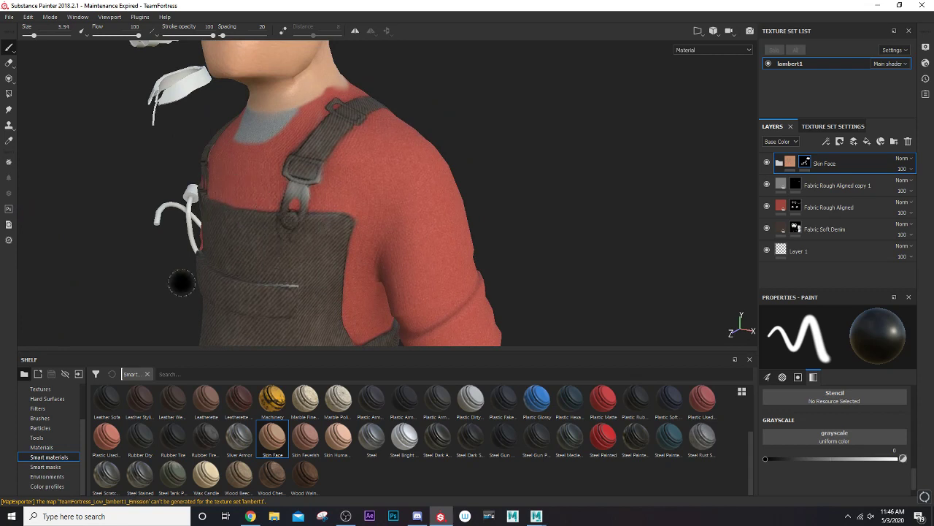
{"action": "left_click_drag", "start_coordinate": [281, 228], "coordinate": [292, 198], "text": "alt"}
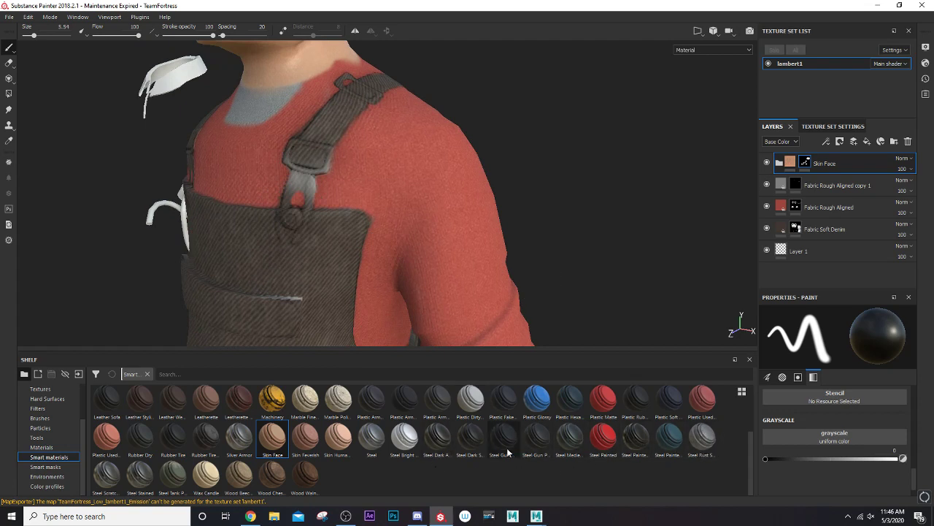
Apply the Steel Dark Aged smart material onto the model.
{"action": "left_click", "coordinate": [576, 439]}
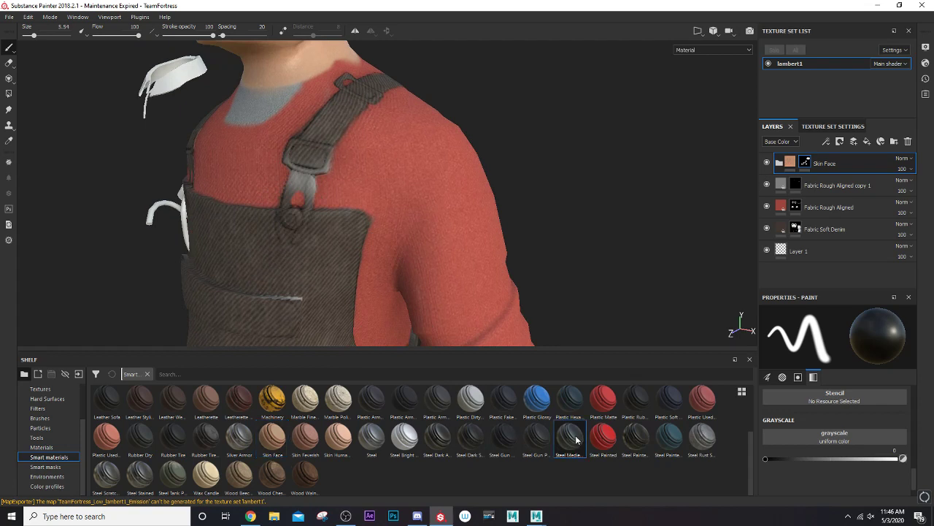
{"action": "left_click", "coordinate": [441, 437]}
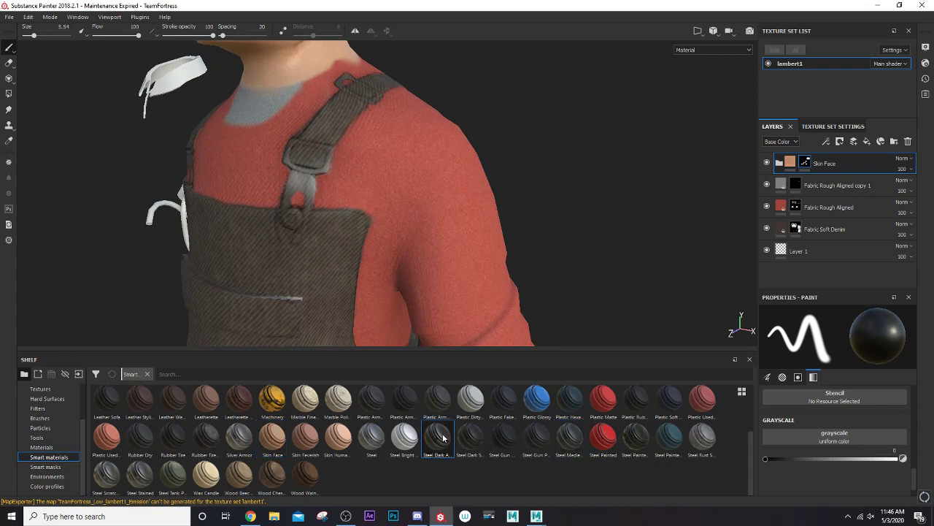
{"action": "left_click_drag", "start_coordinate": [441, 437], "coordinate": [325, 225]}
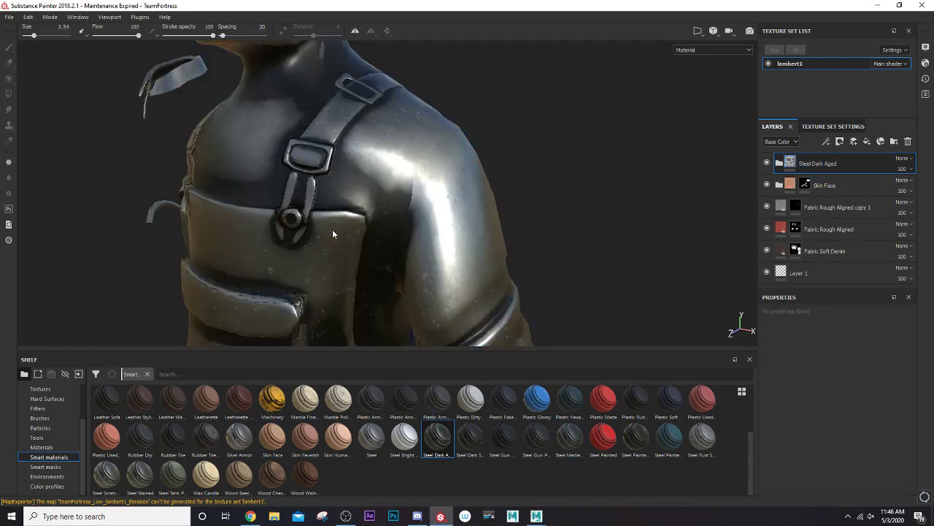
{"action": "mouse_move", "coordinate": [250, 214]}
{"action": "left_mouse_down", "text": "alt"}
{"action": "mouse_move", "coordinate": [319, 184]}
{"action": "mouse_move", "coordinate": [204, 216]}
{"action": "left_mouse_up", "text": "alt"}
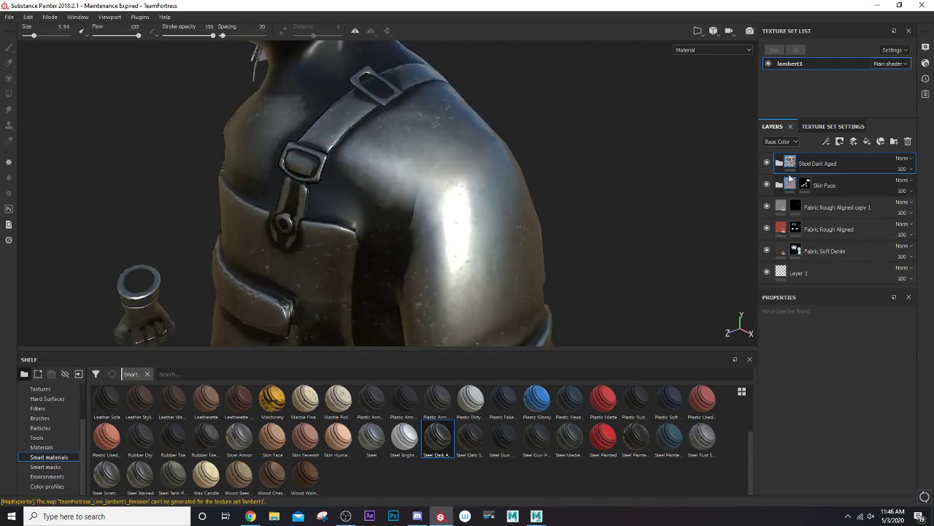
Set the Scratches Mask Editor Global Invert on, then hide the Steel Dark Aged layer.
{"action": "left_click", "coordinate": [784, 163]}
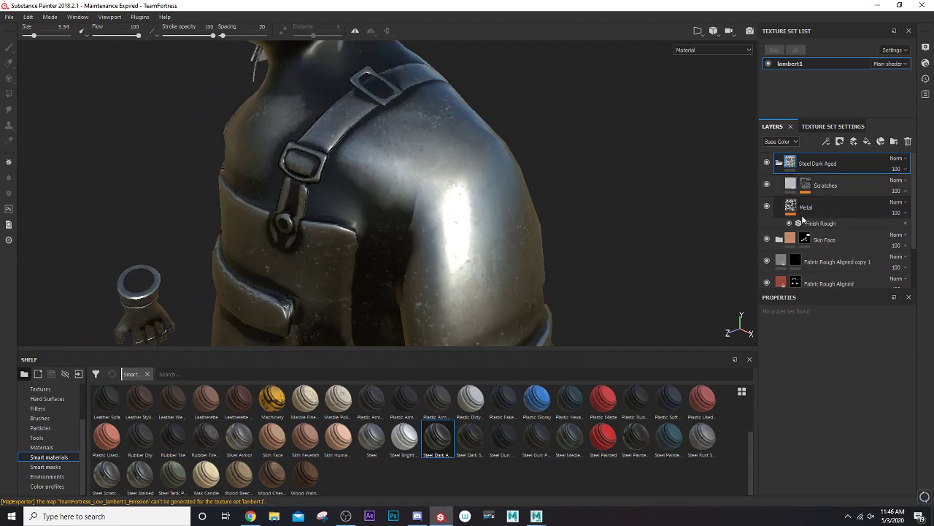
{"action": "left_click", "coordinate": [805, 188]}
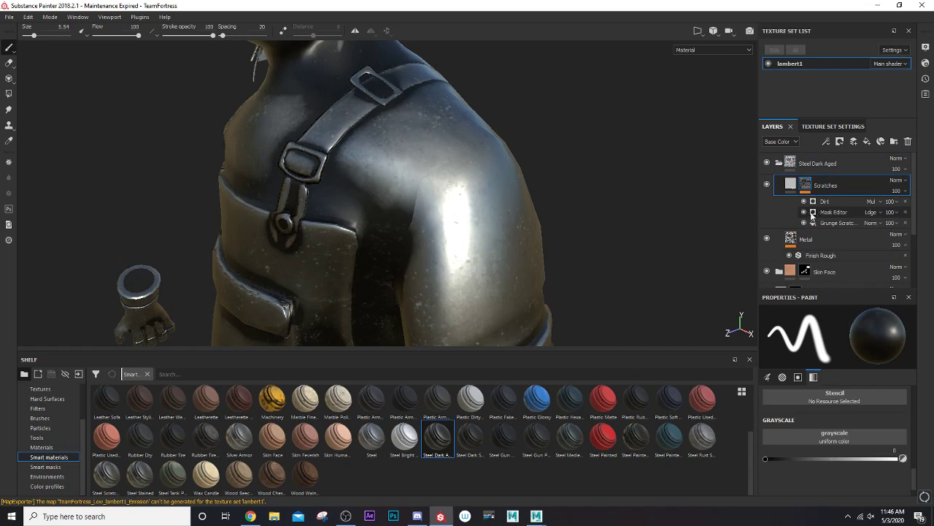
{"action": "left_click", "coordinate": [812, 212]}
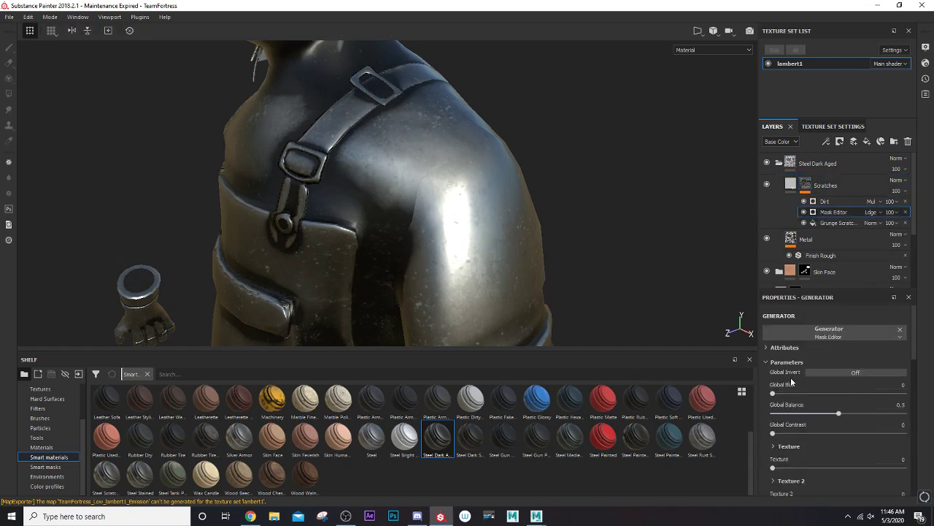
{"action": "left_click", "coordinate": [824, 369]}
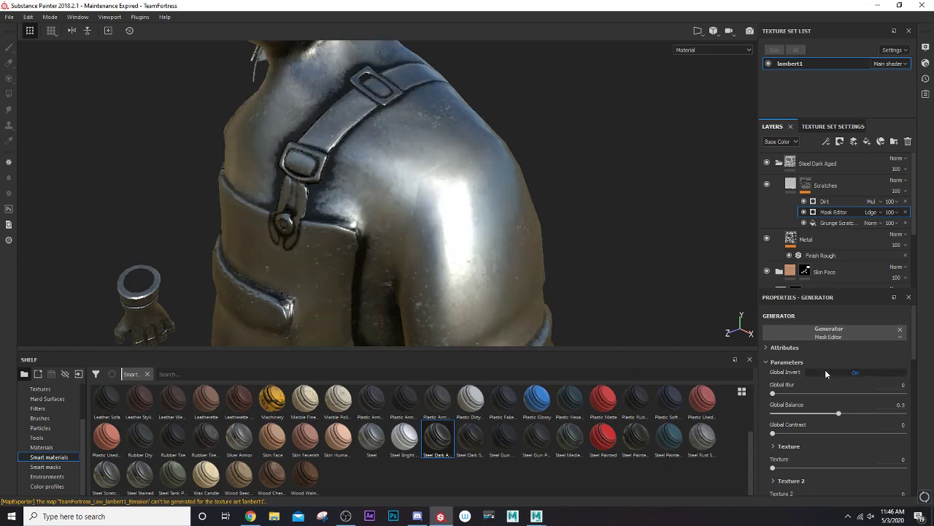
{"action": "mouse_move", "coordinate": [386, 130]}
{"action": "left_mouse_down", "text": "alt"}
{"action": "mouse_move", "coordinate": [377, 144]}
{"action": "mouse_move", "coordinate": [392, 130]}
{"action": "mouse_move", "coordinate": [421, 129]}
{"action": "left_mouse_up", "text": "alt"}
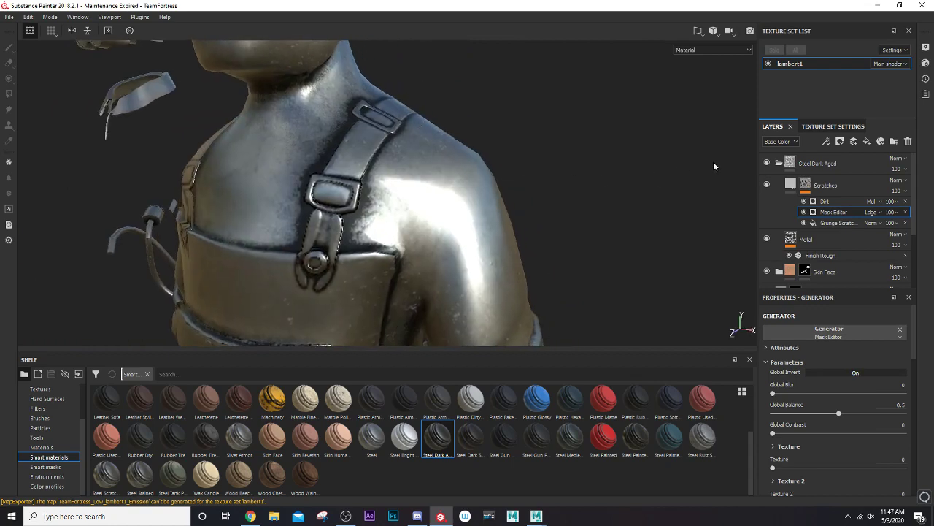
{"action": "left_click", "coordinate": [767, 163]}
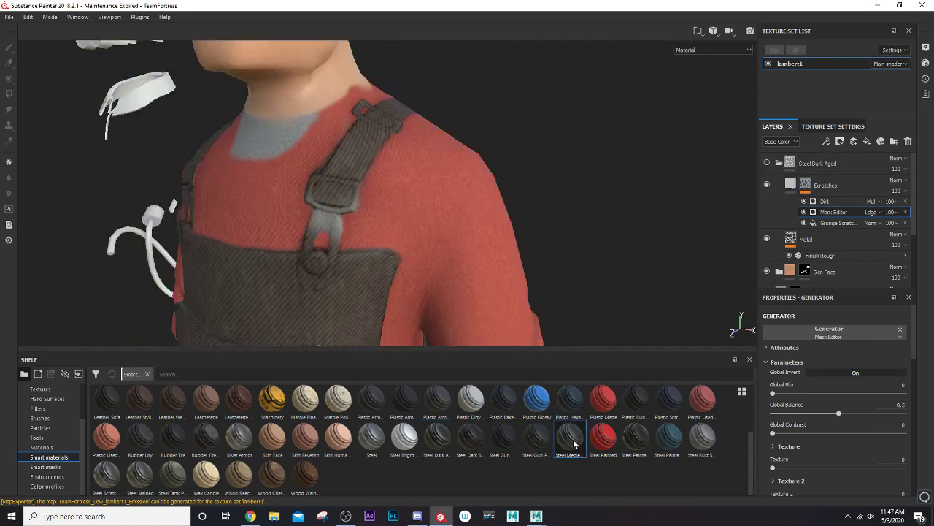
Try the Steel Medieval Stylized and Silver Armor materials on the model, then delete both.
{"action": "left_click_drag", "start_coordinate": [573, 441], "coordinate": [371, 208]}
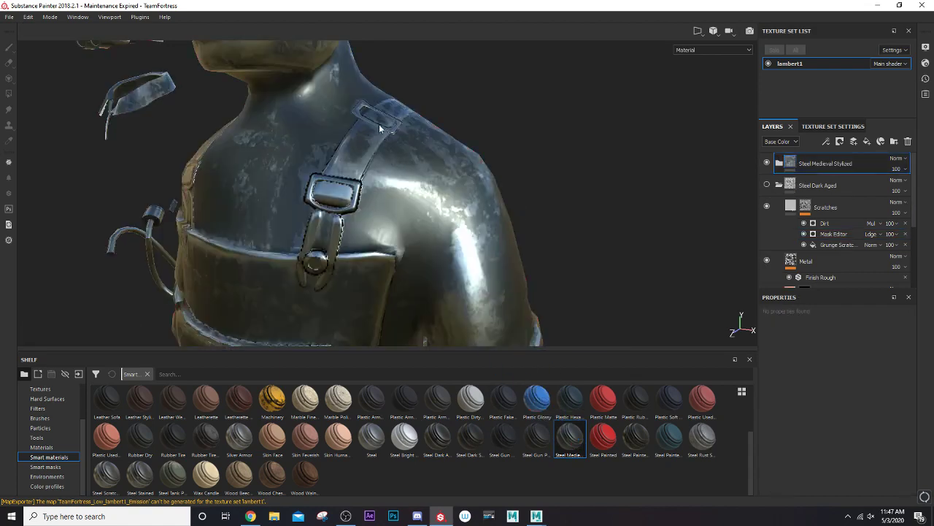
{"action": "left_click_drag", "start_coordinate": [342, 197], "coordinate": [351, 202], "text": "alt"}
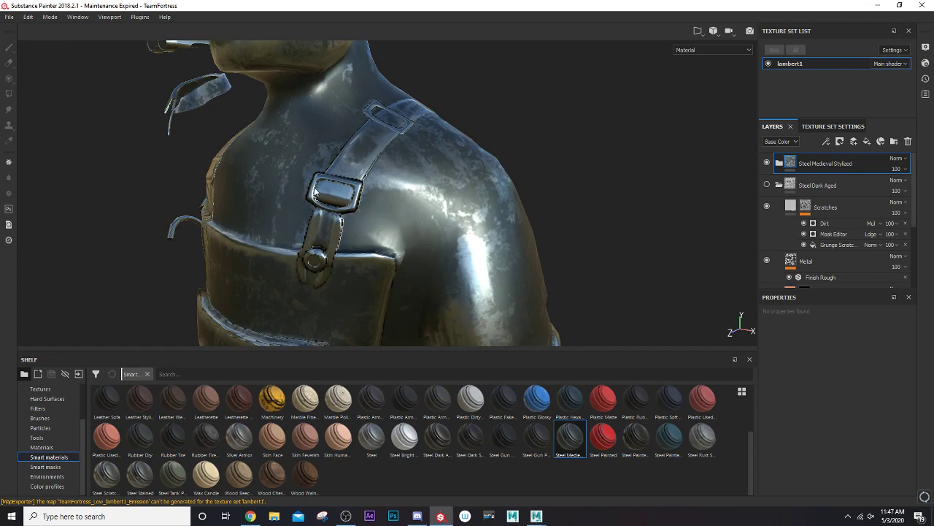
{"action": "left_click", "coordinate": [909, 144]}
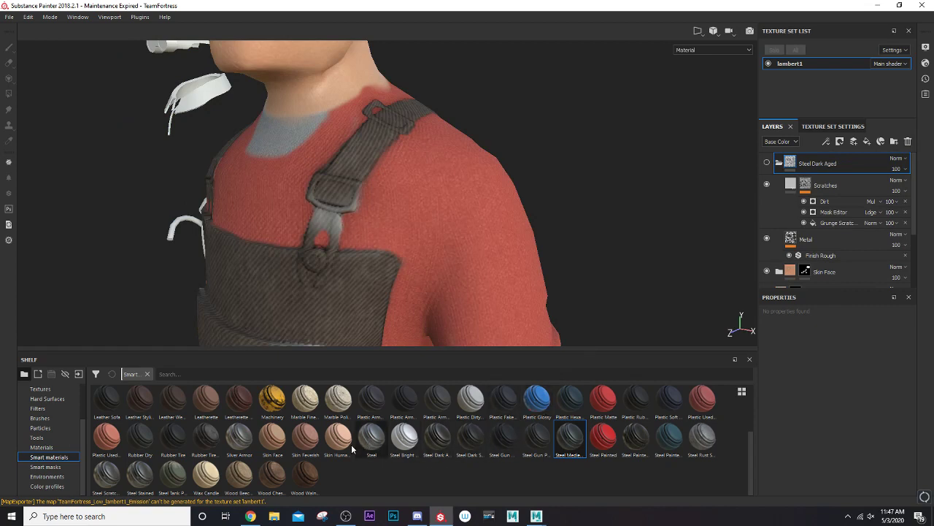
{"action": "left_click_drag", "start_coordinate": [237, 443], "coordinate": [325, 228]}
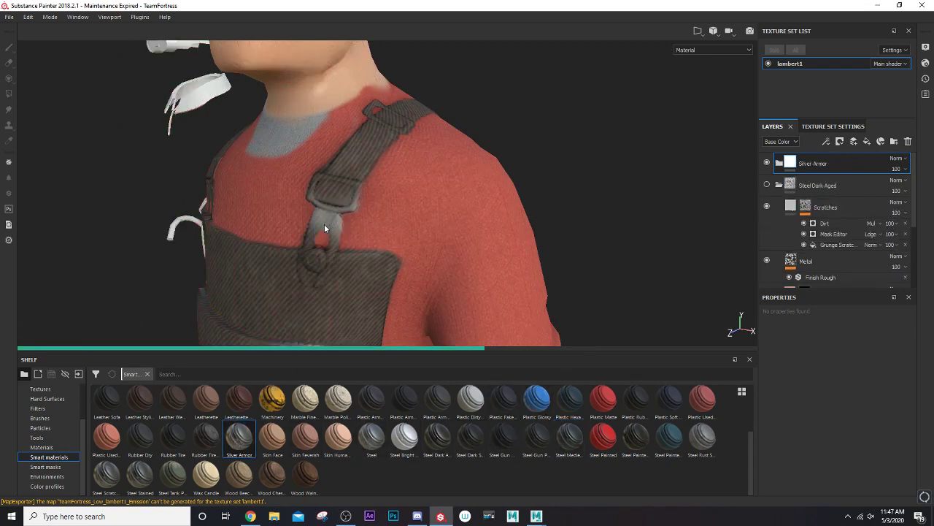
{"action": "mouse_move", "coordinate": [422, 210]}
{"action": "left_mouse_down", "text": "alt"}
{"action": "mouse_move", "coordinate": [500, 194]}
{"action": "mouse_move", "coordinate": [418, 284]}
{"action": "left_mouse_up", "text": "alt"}
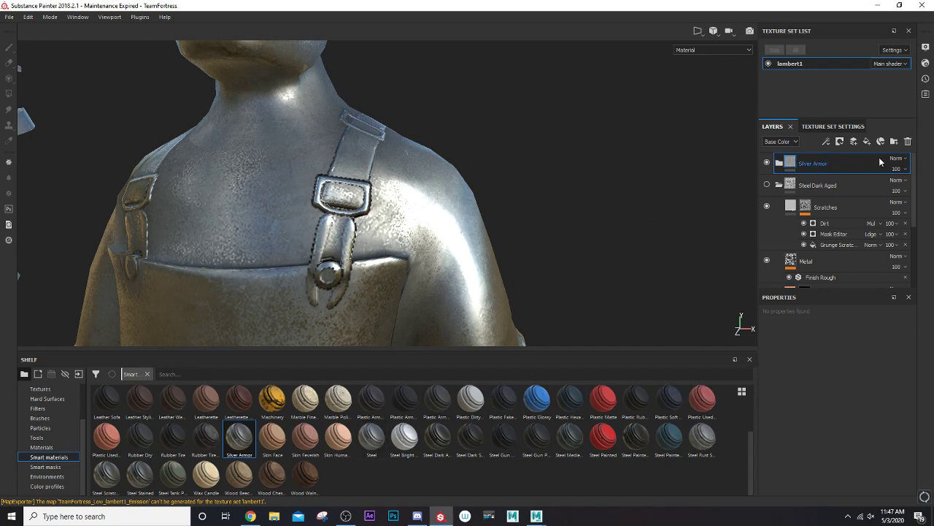
{"action": "left_click", "coordinate": [908, 141]}
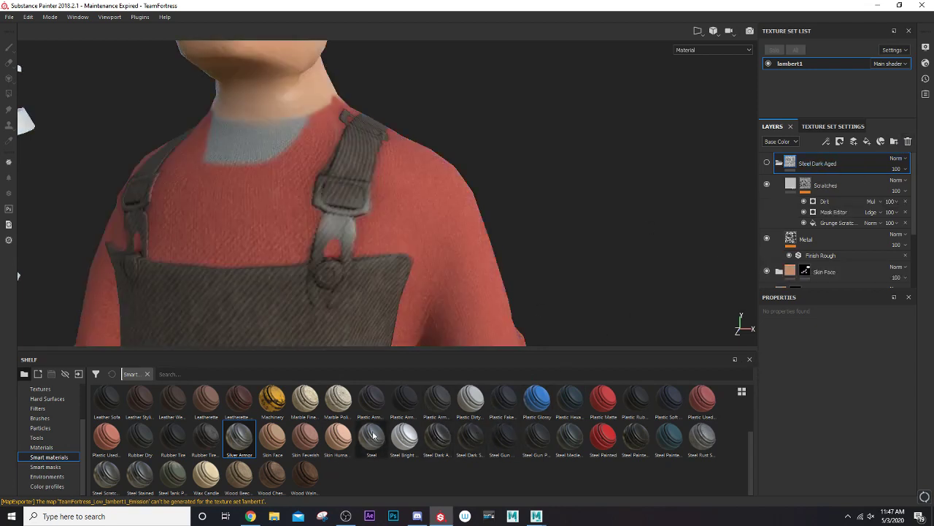
Test and delete the Steel and Steel Scratched layers, leaving Steel Dark Aged visible and collapsed.
{"action": "left_click_drag", "start_coordinate": [369, 443], "coordinate": [319, 245]}
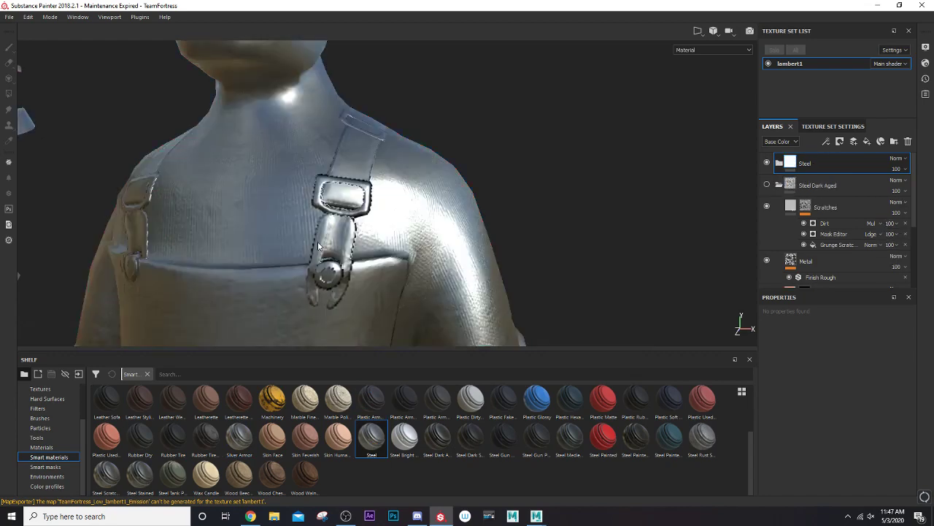
{"action": "mouse_move", "coordinate": [385, 219]}
{"action": "left_mouse_down", "text": "alt"}
{"action": "mouse_move", "coordinate": [395, 199]}
{"action": "mouse_move", "coordinate": [444, 201]}
{"action": "mouse_move", "coordinate": [434, 232]}
{"action": "left_mouse_up", "text": "alt"}
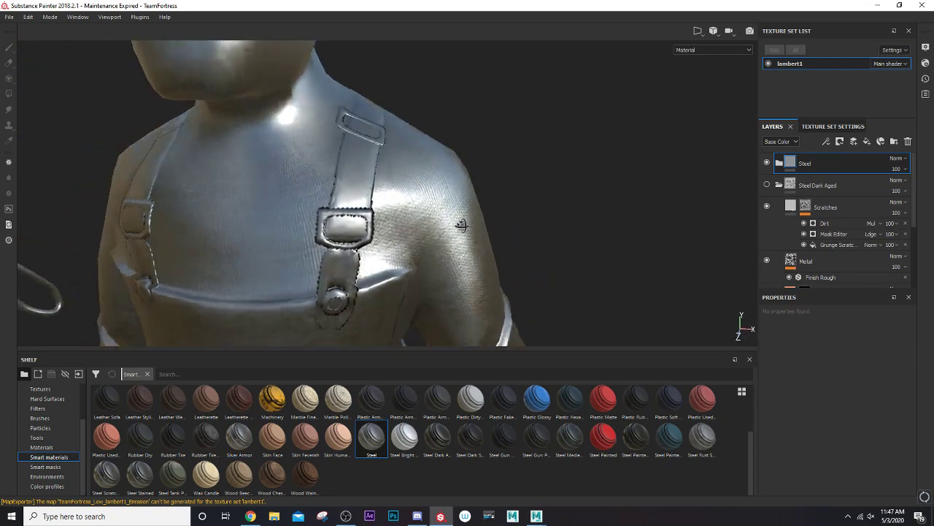
{"action": "mouse_move", "coordinate": [106, 475]}
{"action": "left_mouse_down"}
{"action": "mouse_move", "coordinate": [239, 260]}
{"action": "mouse_move", "coordinate": [360, 211]}
{"action": "mouse_move", "coordinate": [686, 257]}
{"action": "left_mouse_up"}
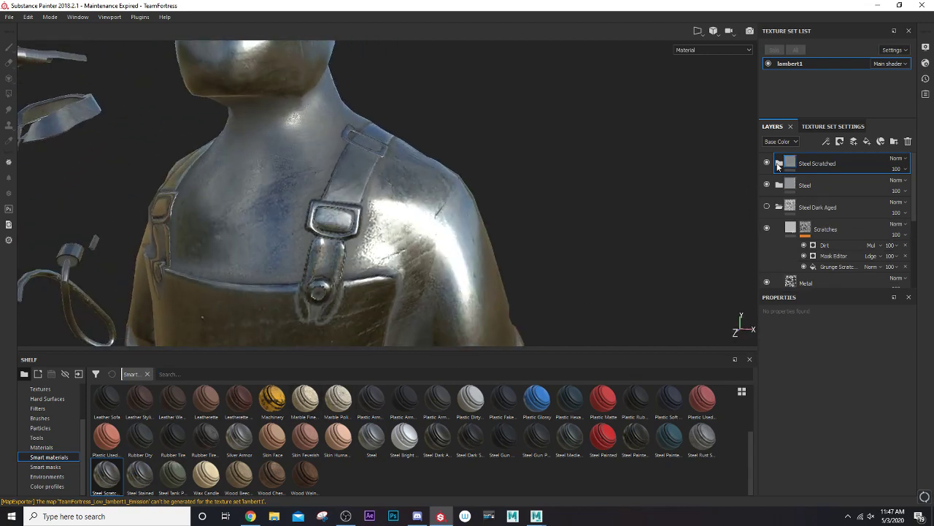
{"action": "left_click", "coordinate": [909, 142]}
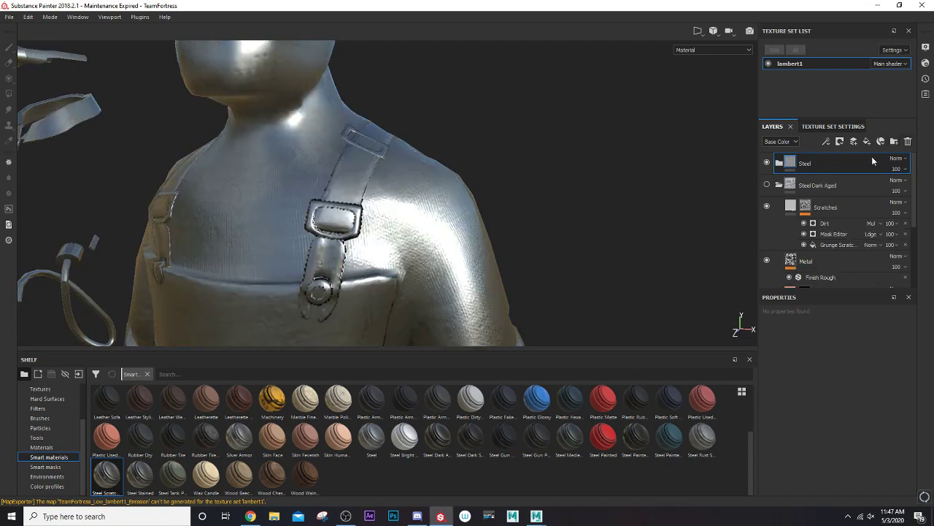
{"action": "left_click", "coordinate": [766, 164]}
{"action": "left_click", "coordinate": [767, 185]}
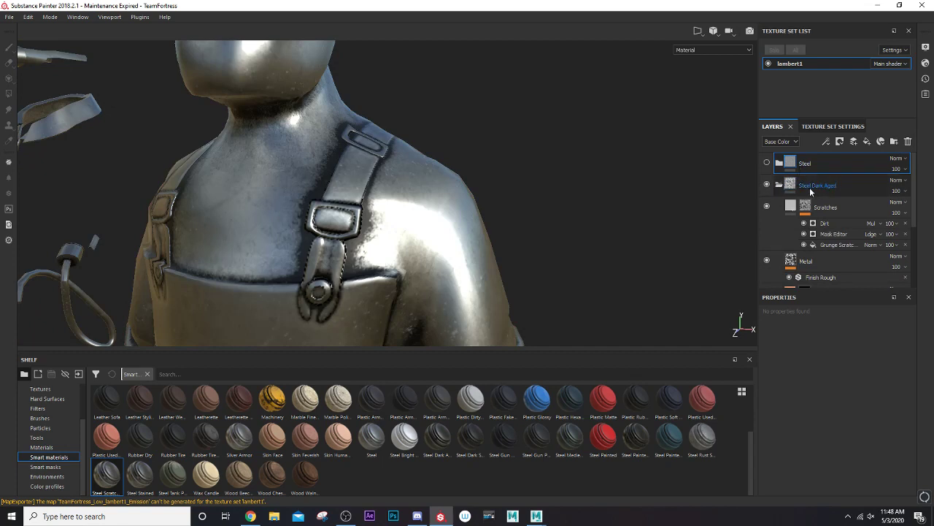
{"action": "left_click", "coordinate": [909, 142]}
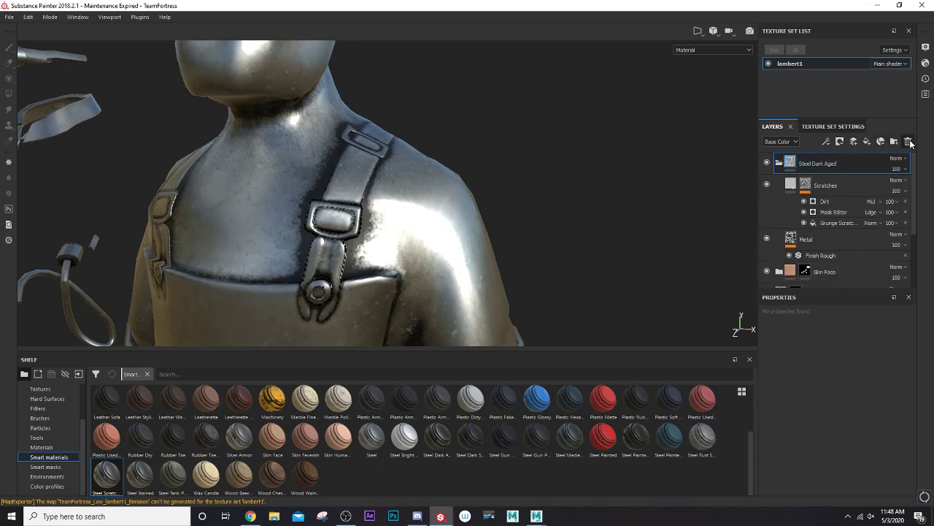
{"action": "left_click", "coordinate": [778, 164]}
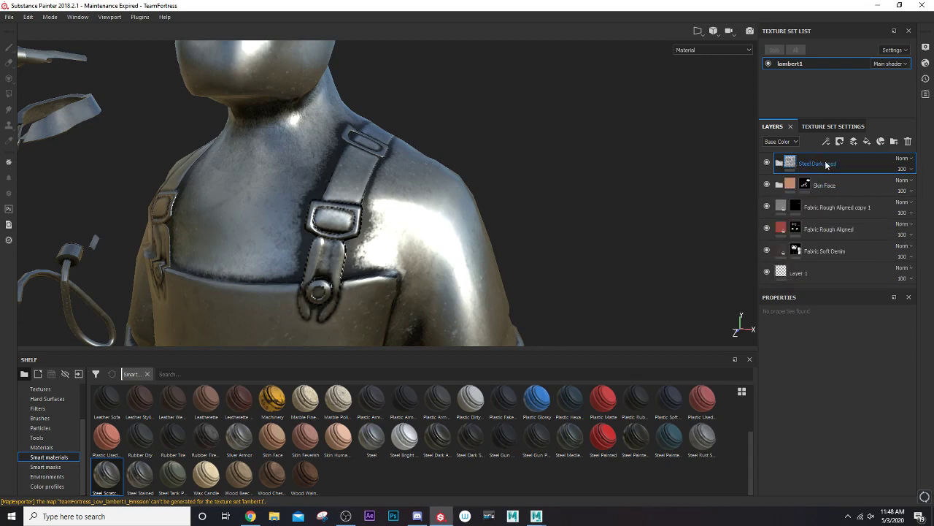
Give Steel Dark Aged a black mask and paint steel onto the strap button at brush size 1.84.
{"action": "right_click", "coordinate": [828, 166]}
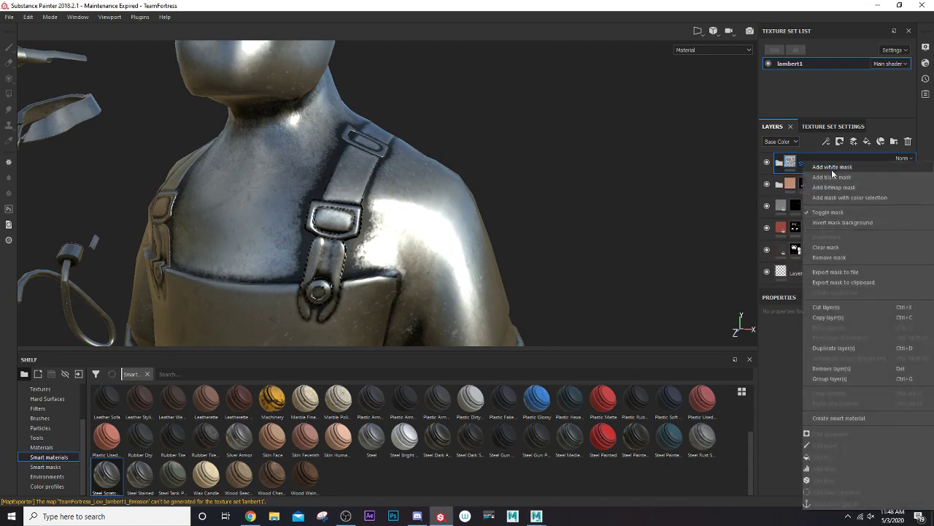
{"action": "left_click", "coordinate": [833, 179]}
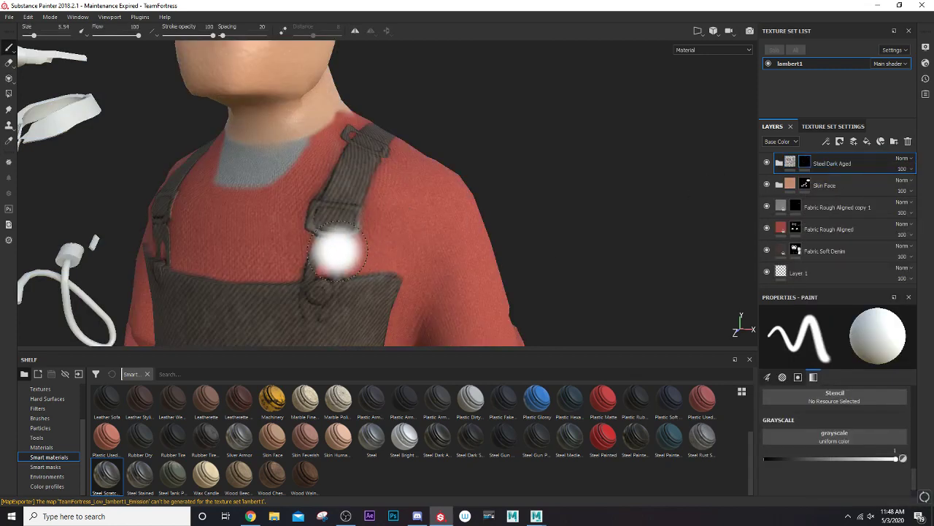
{"action": "right_click_drag", "start_coordinate": [328, 253], "coordinate": [332, 253], "text": "ctrl"}
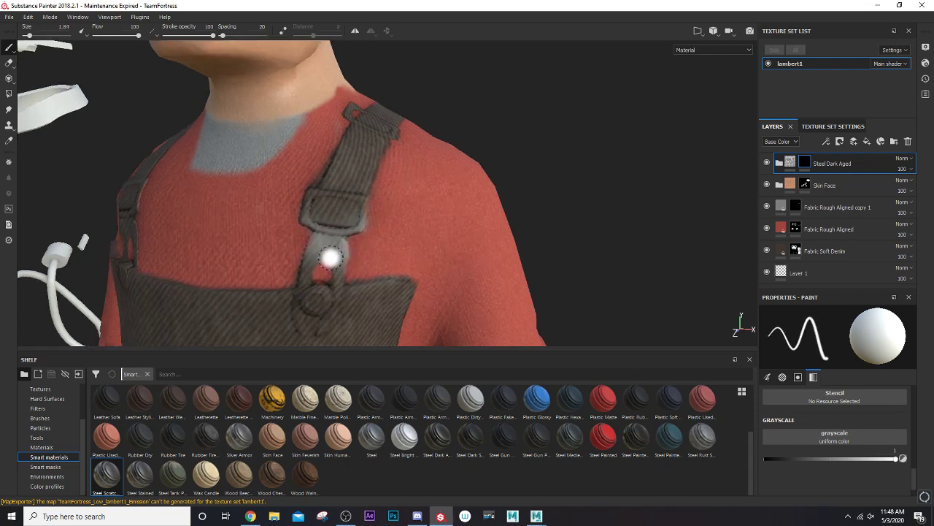
{"action": "scroll", "coordinate": [331, 254], "scroll_direction": "up", "scroll_amount": 1}
{"action": "scroll", "coordinate": [328, 268], "scroll_direction": "up", "scroll_amount": 1}
{"action": "left_click_drag", "start_coordinate": [349, 237], "coordinate": [341, 233]}
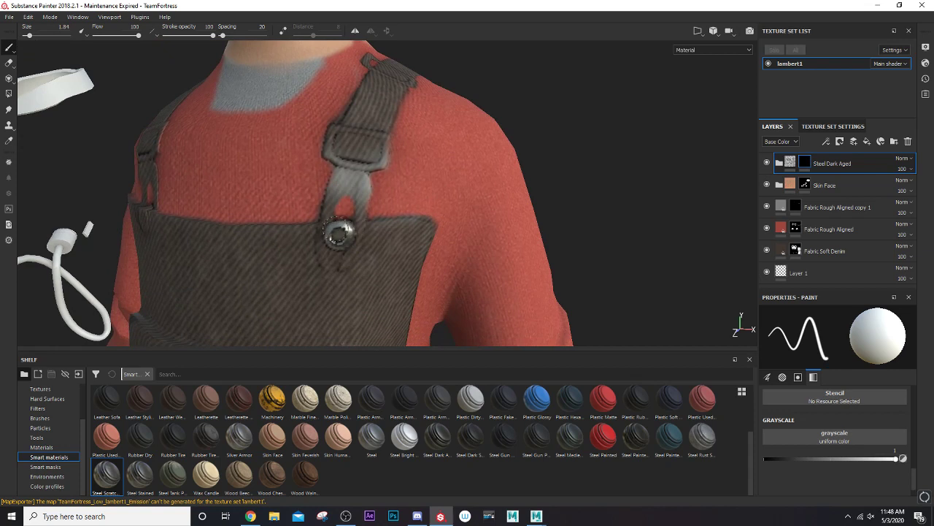
Paint steel on the strap's metal loop, covering its left and right sides with a smaller brush.
{"action": "left_click_drag", "start_coordinate": [341, 172], "coordinate": [348, 186]}
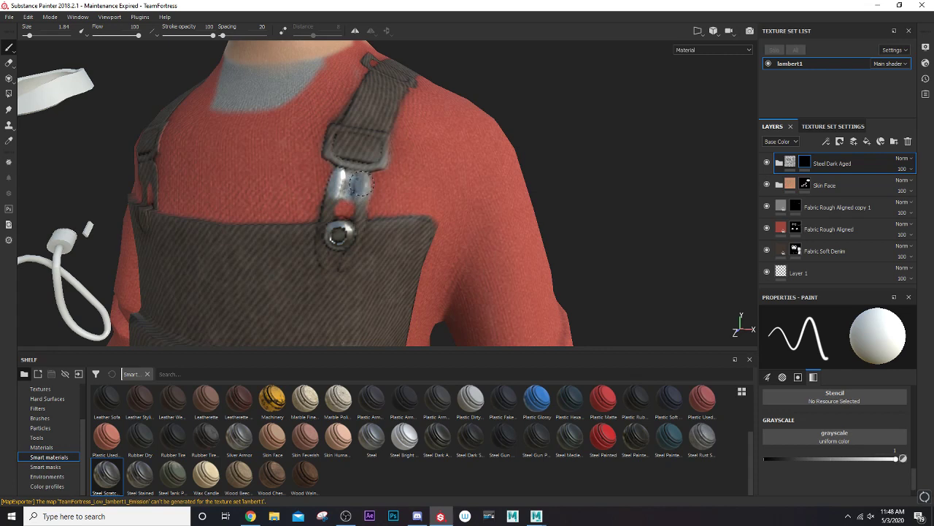
{"action": "key", "text": "bracketleft"}
{"action": "left_click_drag", "start_coordinate": [362, 192], "coordinate": [351, 256]}
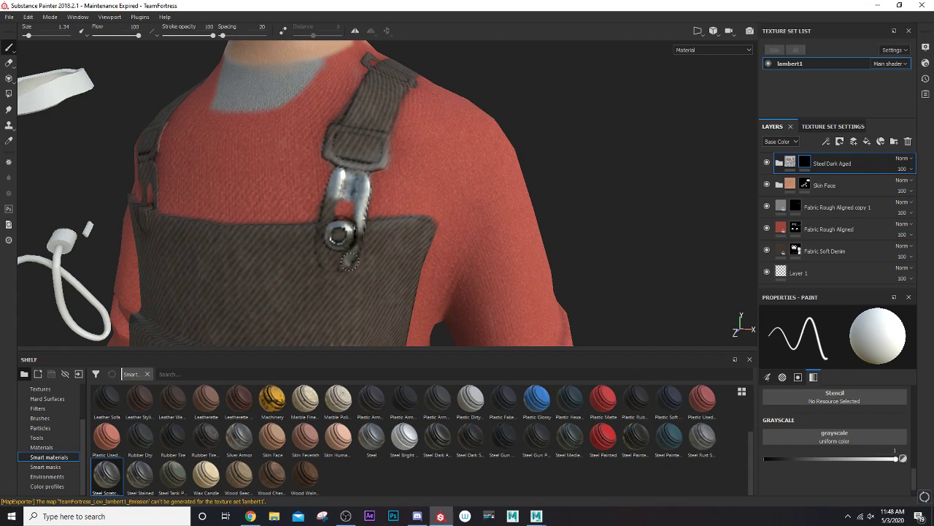
{"action": "mouse_move", "coordinate": [345, 264]}
{"action": "left_mouse_down"}
{"action": "mouse_move", "coordinate": [335, 187]}
{"action": "mouse_move", "coordinate": [330, 196]}
{"action": "left_mouse_up"}
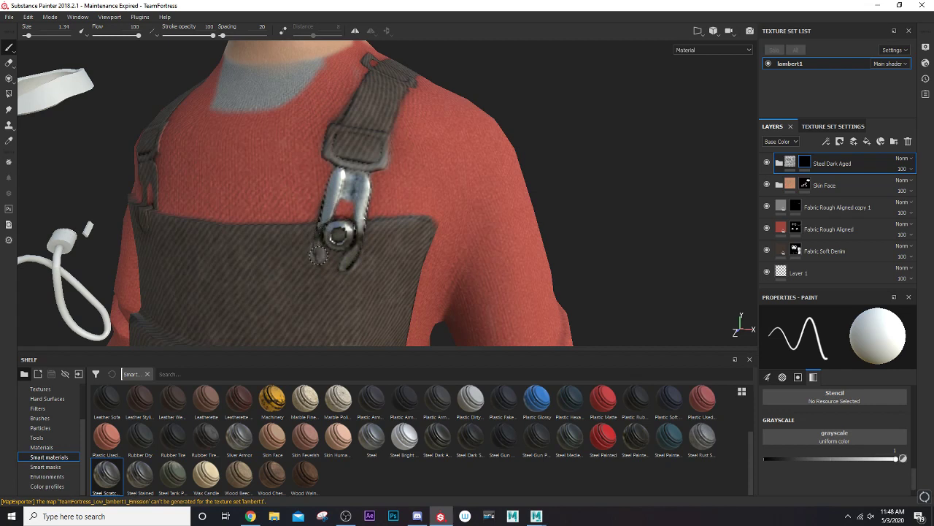
{"action": "mouse_move", "coordinate": [318, 255]}
{"action": "left_mouse_down", "text": "alt"}
{"action": "mouse_move", "coordinate": [285, 312]}
{"action": "mouse_move", "coordinate": [491, 327]}
{"action": "left_mouse_up", "text": "alt"}
At brush size 0.92, paint steel along the buckle loop's bottom and top edges.
{"action": "left_click", "coordinate": [903, 458]}
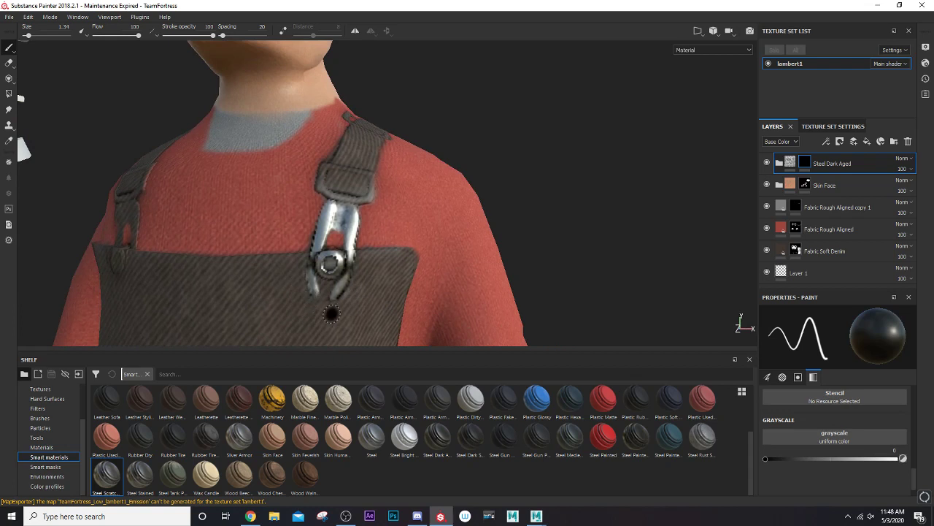
{"action": "left_click", "coordinate": [899, 459]}
{"action": "scroll", "coordinate": [329, 189], "scroll_direction": "up", "scroll_amount": 1}
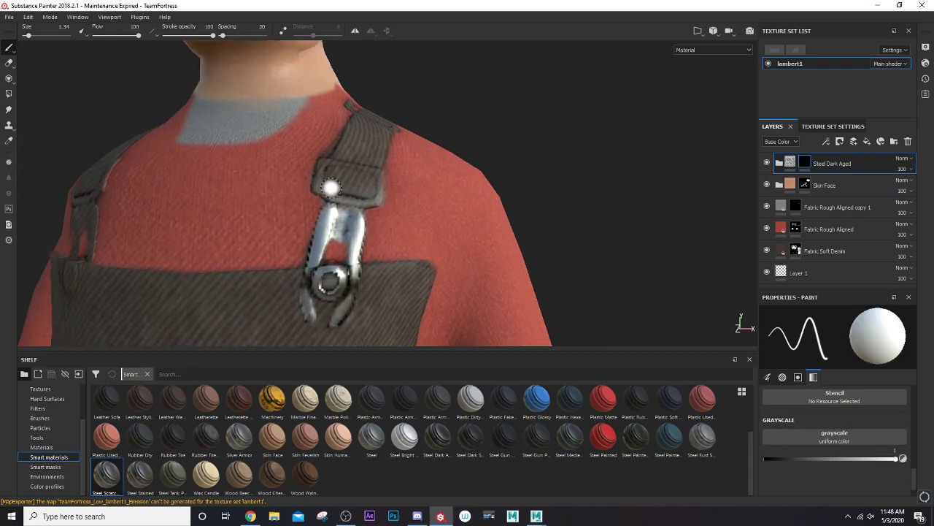
{"action": "scroll", "coordinate": [325, 190], "scroll_direction": "up", "scroll_amount": 1}
{"action": "scroll", "coordinate": [321, 191], "scroll_direction": "up", "scroll_amount": 1}
{"action": "left_click_drag", "start_coordinate": [319, 194], "coordinate": [375, 202]}
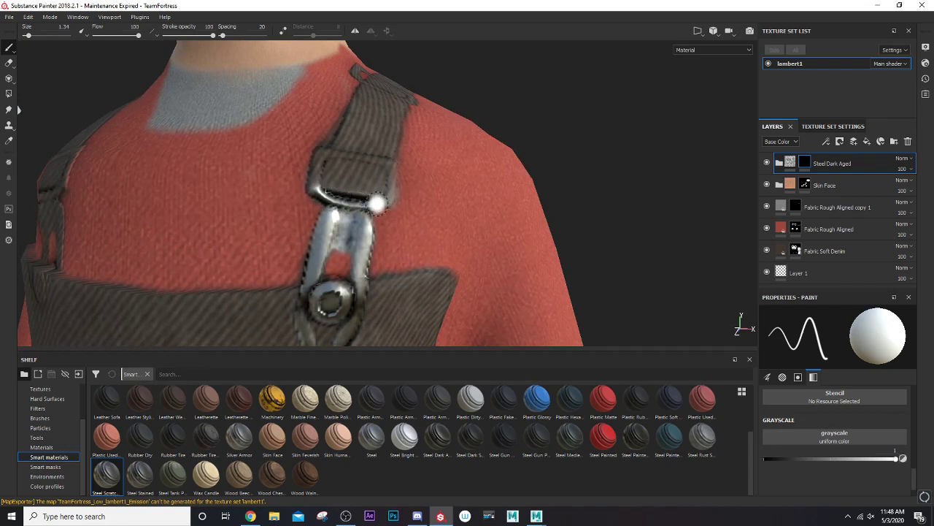
{"action": "right_click_drag", "start_coordinate": [375, 202], "coordinate": [365, 204], "text": "ctrl"}
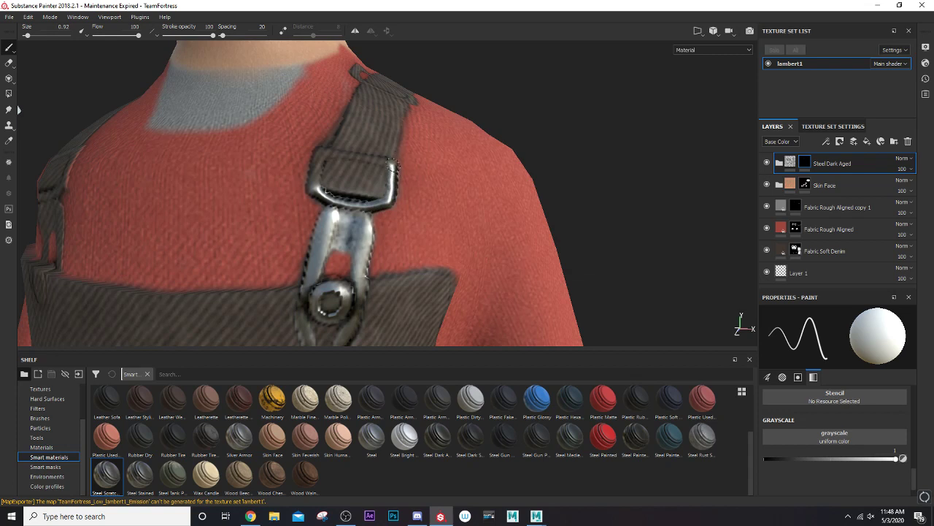
{"action": "mouse_move", "coordinate": [366, 157]}
{"action": "left_mouse_down"}
{"action": "mouse_move", "coordinate": [320, 155]}
{"action": "mouse_move", "coordinate": [312, 188]}
{"action": "mouse_move", "coordinate": [292, 183]}
{"action": "mouse_move", "coordinate": [330, 165]}
{"action": "mouse_move", "coordinate": [353, 193]}
{"action": "mouse_move", "coordinate": [368, 195]}
{"action": "mouse_move", "coordinate": [393, 178]}
{"action": "mouse_move", "coordinate": [389, 168]}
{"action": "left_mouse_up"}
{"action": "scroll", "coordinate": [314, 188], "scroll_direction": "down", "scroll_amount": 2}
{"action": "scroll", "coordinate": [343, 172], "scroll_direction": "down", "scroll_amount": 2}
{"action": "scroll", "coordinate": [277, 190], "scroll_direction": "up", "scroll_amount": 5}
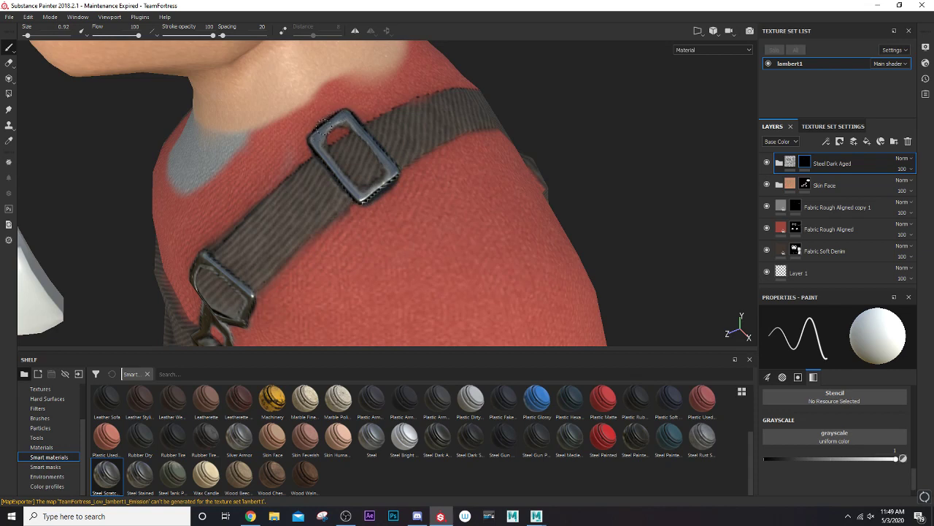
Touch up the buckle's inner edge, then paint steel on the other strap's button, toggling grayscale 0/1.
{"action": "left_click_drag", "start_coordinate": [321, 128], "coordinate": [328, 129]}
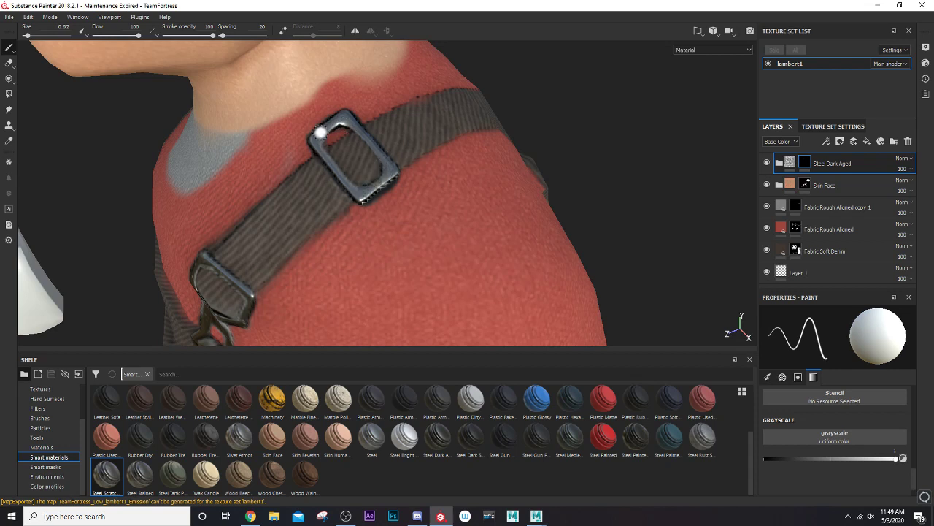
{"action": "scroll", "coordinate": [324, 152], "scroll_direction": "down", "scroll_amount": 2}
{"action": "scroll", "coordinate": [323, 152], "scroll_direction": "down", "scroll_amount": 3}
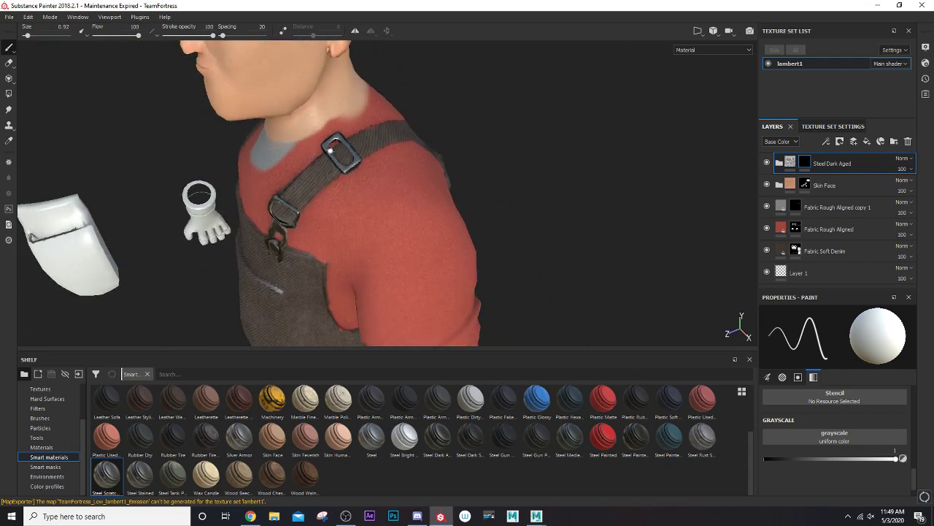
{"action": "scroll", "coordinate": [324, 152], "scroll_direction": "down", "scroll_amount": 3}
{"action": "scroll", "coordinate": [345, 164], "scroll_direction": "down", "scroll_amount": 3}
{"action": "mouse_move", "coordinate": [345, 164]}
{"action": "left_mouse_down", "text": "alt"}
{"action": "mouse_move", "coordinate": [358, 198]}
{"action": "mouse_move", "coordinate": [518, 166]}
{"action": "left_mouse_up", "text": "alt"}
{"action": "scroll", "coordinate": [530, 159], "scroll_direction": "down", "scroll_amount": 2}
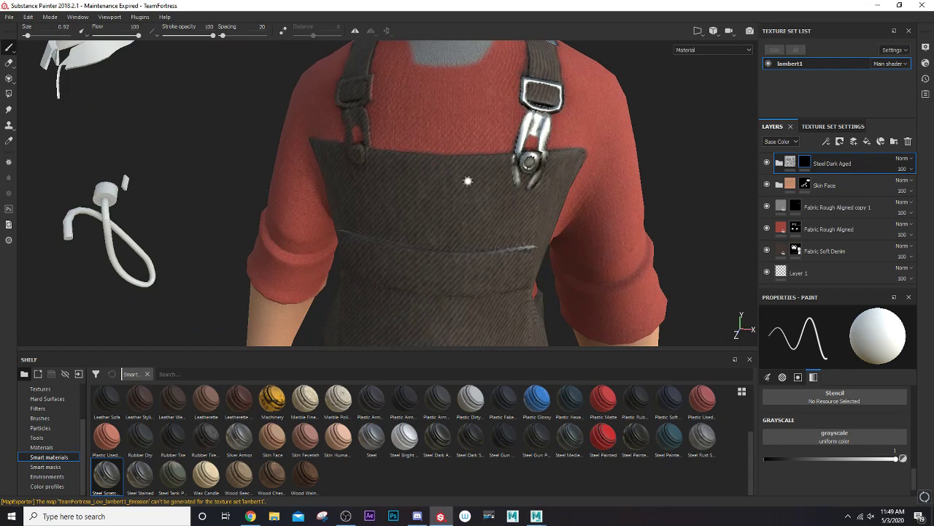
{"action": "mouse_move", "coordinate": [468, 180]}
{"action": "left_mouse_down", "text": "alt"}
{"action": "mouse_move", "coordinate": [392, 190]}
{"action": "mouse_move", "coordinate": [363, 154]}
{"action": "mouse_move", "coordinate": [417, 159]}
{"action": "mouse_move", "coordinate": [359, 130]}
{"action": "mouse_move", "coordinate": [367, 150]}
{"action": "left_mouse_up", "text": "alt"}
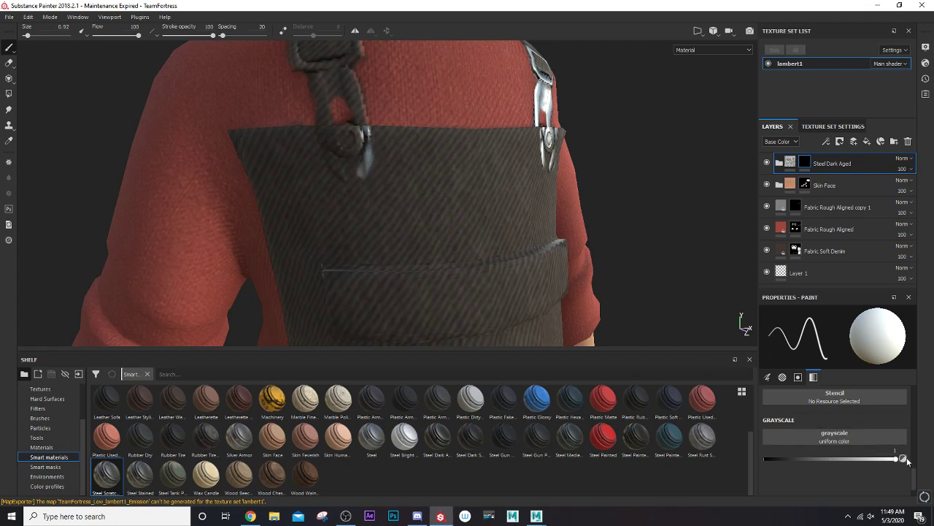
{"action": "left_click_drag", "start_coordinate": [907, 460], "coordinate": [765, 458]}
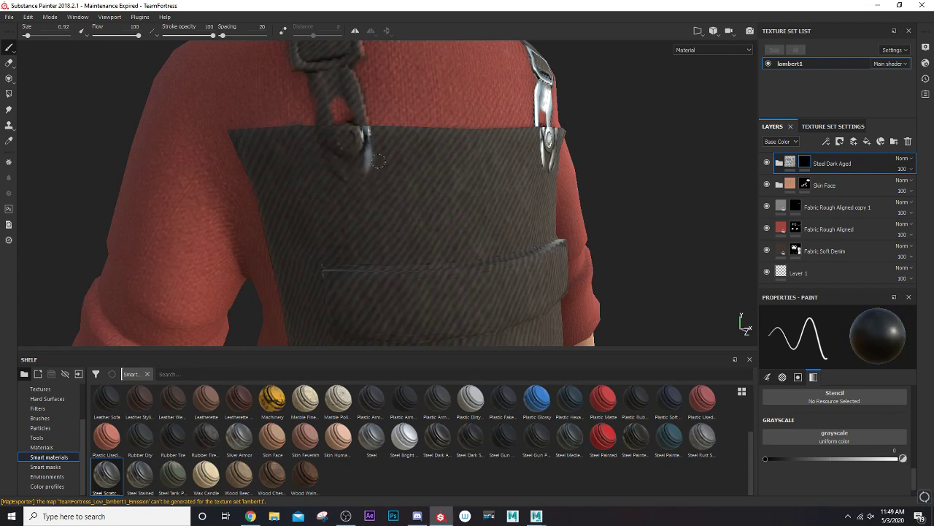
{"action": "left_click", "coordinate": [904, 459]}
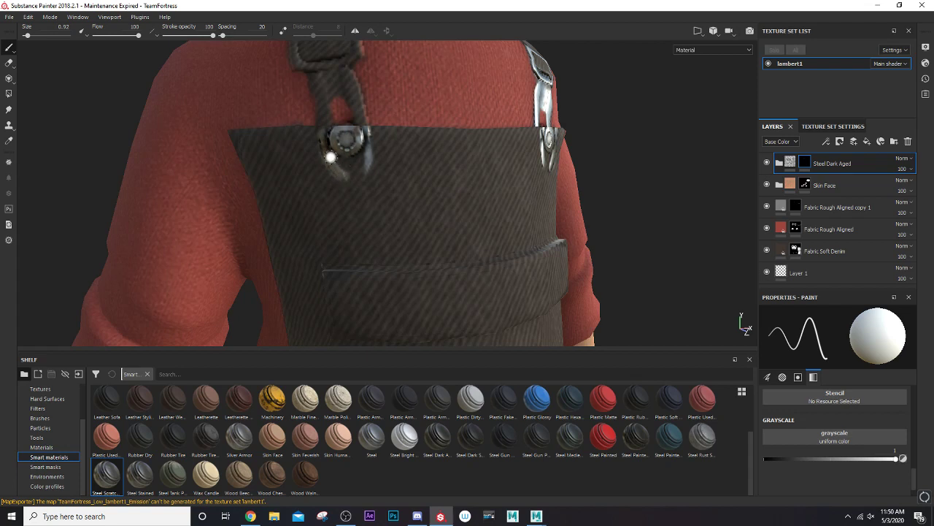
{"action": "left_click_drag", "start_coordinate": [324, 136], "coordinate": [307, 218], "text": "alt"}
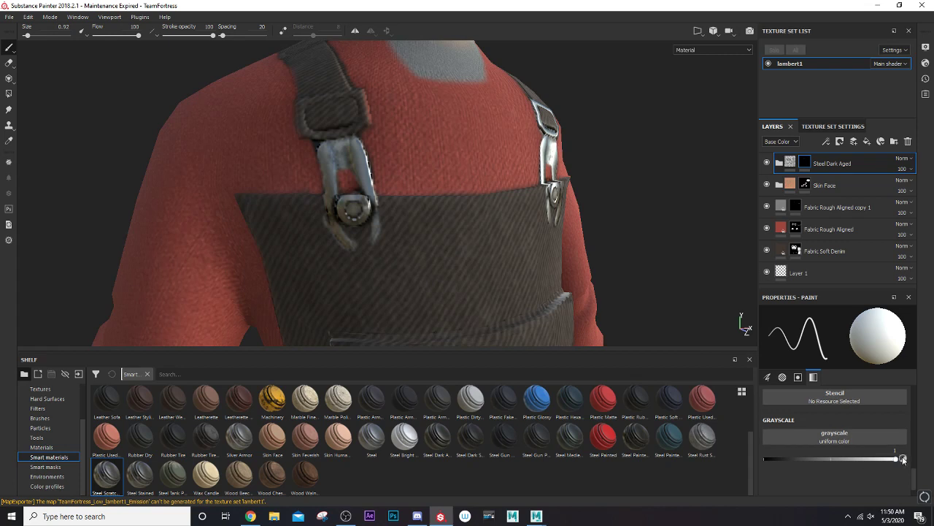
{"action": "left_click_drag", "start_coordinate": [903, 458], "coordinate": [765, 458]}
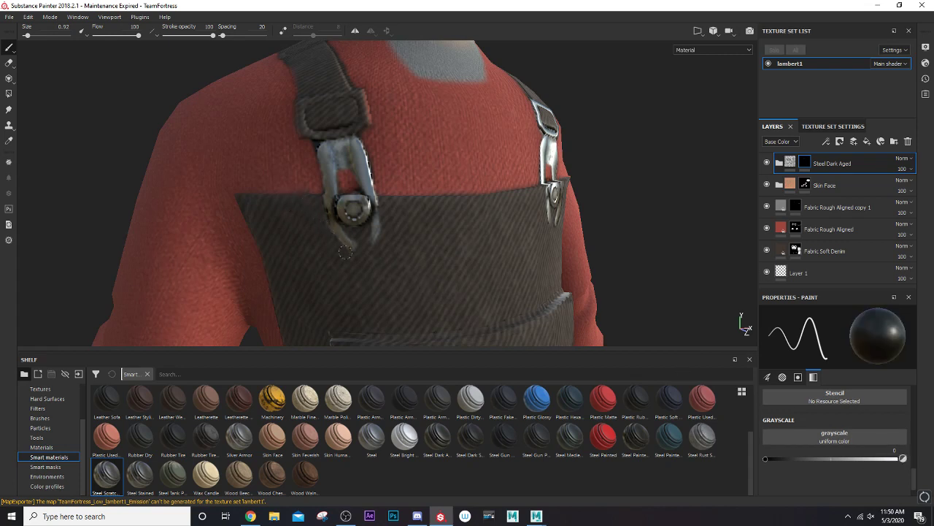
{"action": "left_click_drag", "start_coordinate": [407, 226], "coordinate": [306, 247], "text": "alt"}
{"action": "left_click", "coordinate": [903, 458]}
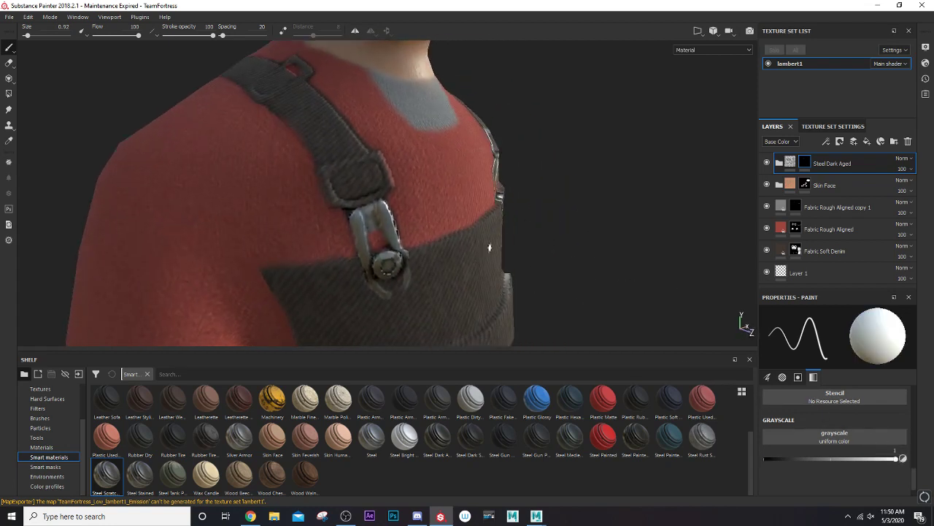
{"action": "scroll", "coordinate": [281, 169], "scroll_direction": "up", "scroll_amount": 3}
{"action": "scroll", "coordinate": [283, 171], "scroll_direction": "up", "scroll_amount": 2}
{"action": "mouse_move", "coordinate": [282, 165]}
{"action": "left_mouse_down"}
{"action": "mouse_move", "coordinate": [298, 219]}
{"action": "mouse_move", "coordinate": [342, 223]}
{"action": "left_mouse_up"}
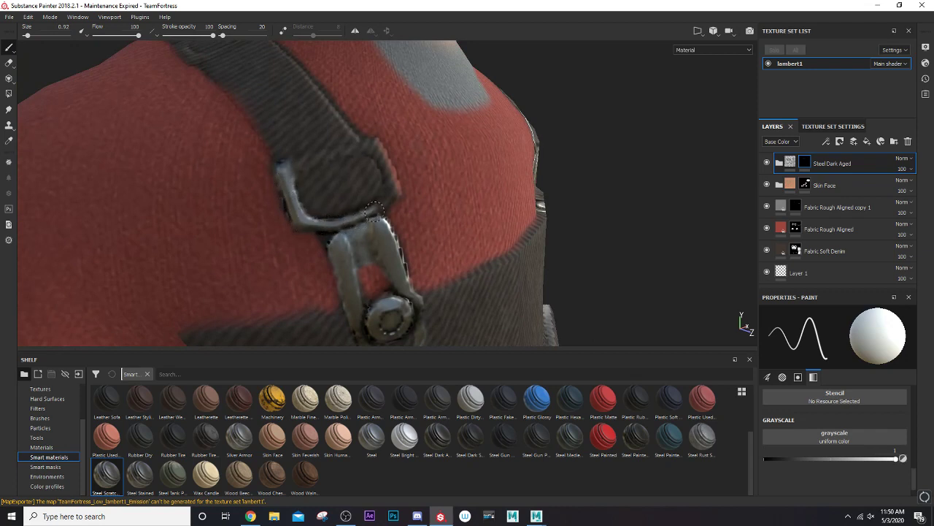
{"action": "left_click_drag", "start_coordinate": [357, 219], "coordinate": [390, 186]}
{"action": "mouse_move", "coordinate": [296, 169]}
{"action": "left_mouse_down"}
{"action": "mouse_move", "coordinate": [367, 146]}
{"action": "mouse_move", "coordinate": [323, 173]}
{"action": "mouse_move", "coordinate": [362, 142]}
{"action": "mouse_move", "coordinate": [387, 181]}
{"action": "mouse_move", "coordinate": [391, 146]}
{"action": "mouse_move", "coordinate": [388, 172]}
{"action": "left_mouse_up"}
{"action": "scroll", "coordinate": [391, 188], "scroll_direction": "down", "scroll_amount": 3}
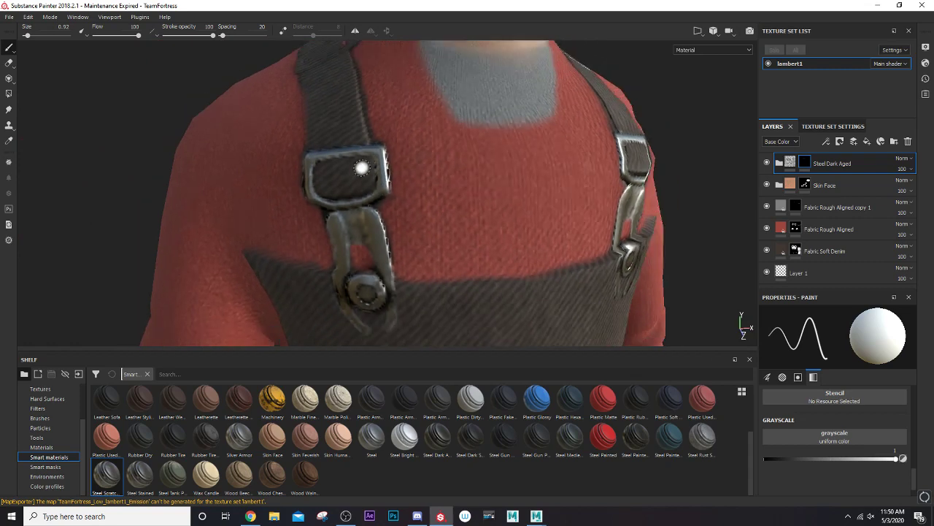
{"action": "scroll", "coordinate": [390, 188], "scroll_direction": "down", "scroll_amount": 3}
{"action": "mouse_move", "coordinate": [391, 188]}
{"action": "left_mouse_down", "text": "alt"}
{"action": "mouse_move", "coordinate": [474, 156]}
{"action": "mouse_move", "coordinate": [285, 98]}
{"action": "mouse_move", "coordinate": [292, 267]}
{"action": "left_mouse_up", "text": "alt"}
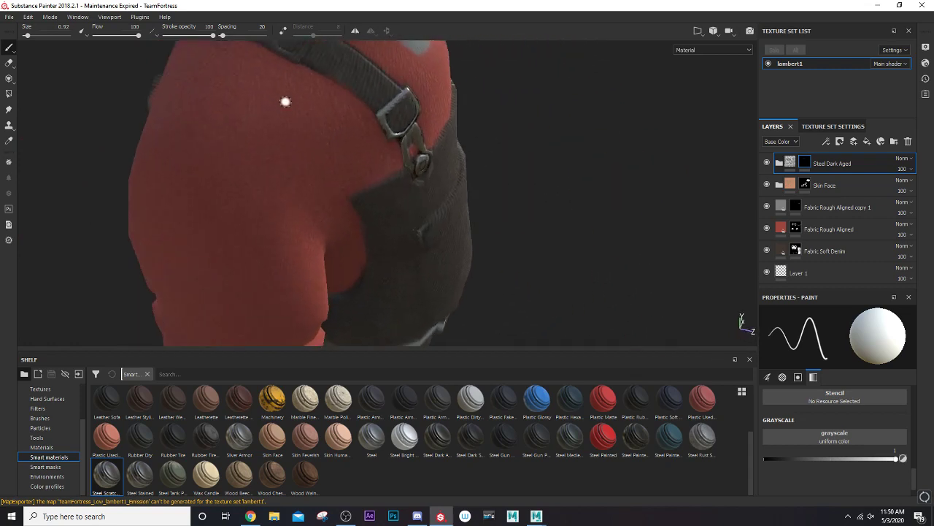
{"action": "scroll", "coordinate": [281, 212], "scroll_direction": "up", "scroll_amount": 3}
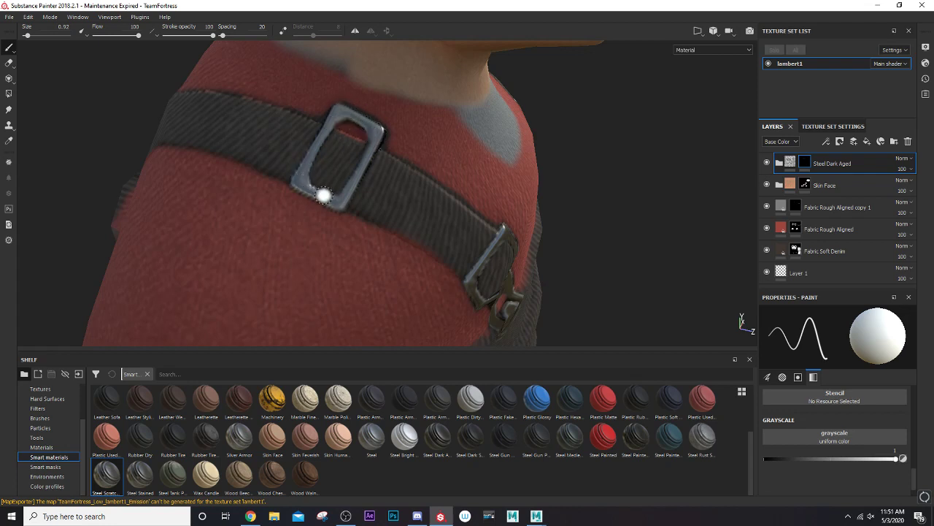
{"action": "scroll", "coordinate": [308, 237], "scroll_direction": "down", "scroll_amount": 3}
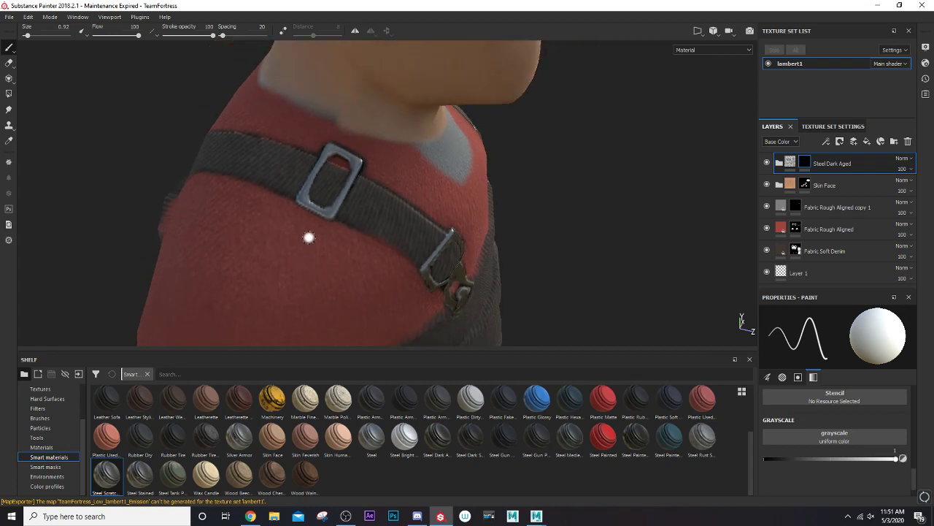
{"action": "scroll", "coordinate": [308, 237], "scroll_direction": "down", "scroll_amount": 4}
{"action": "mouse_move", "coordinate": [308, 236]}
{"action": "left_mouse_down", "text": "alt"}
{"action": "mouse_move", "coordinate": [226, 231]}
{"action": "mouse_move", "coordinate": [690, 198]}
{"action": "mouse_move", "coordinate": [351, 220]}
{"action": "mouse_move", "coordinate": [270, 199]}
{"action": "mouse_move", "coordinate": [285, 212]}
{"action": "left_mouse_up", "text": "alt"}
{"action": "scroll", "coordinate": [266, 222], "scroll_direction": "up", "scroll_amount": 3}
{"action": "scroll", "coordinate": [351, 220], "scroll_direction": "down", "scroll_amount": 3}
{"action": "scroll", "coordinate": [304, 205], "scroll_direction": "down", "scroll_amount": 2}
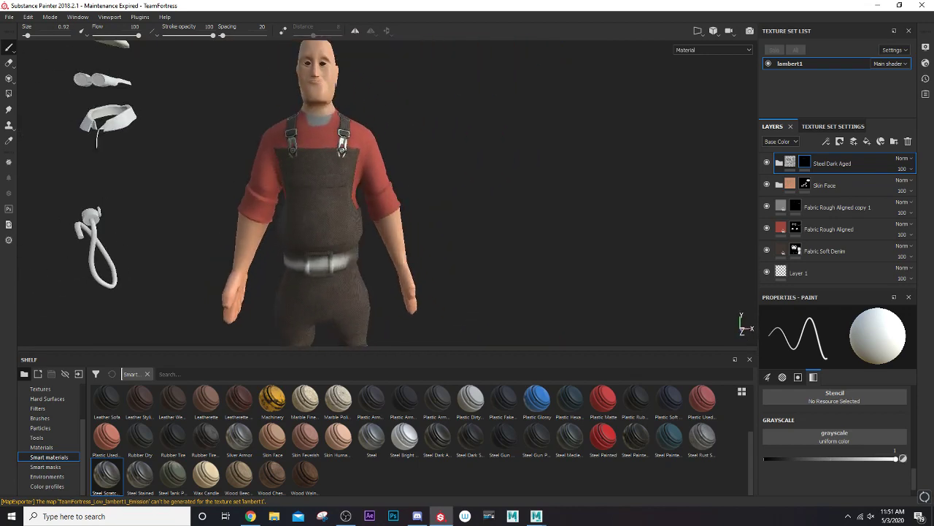
Paint bright steel along the belt buckle's left, bottom and top edges with a larger brush.
{"action": "scroll", "coordinate": [285, 212], "scroll_direction": "up", "scroll_amount": 3}
{"action": "scroll", "coordinate": [297, 225], "scroll_direction": "up", "scroll_amount": 2}
{"action": "scroll", "coordinate": [298, 224], "scroll_direction": "up", "scroll_amount": 2}
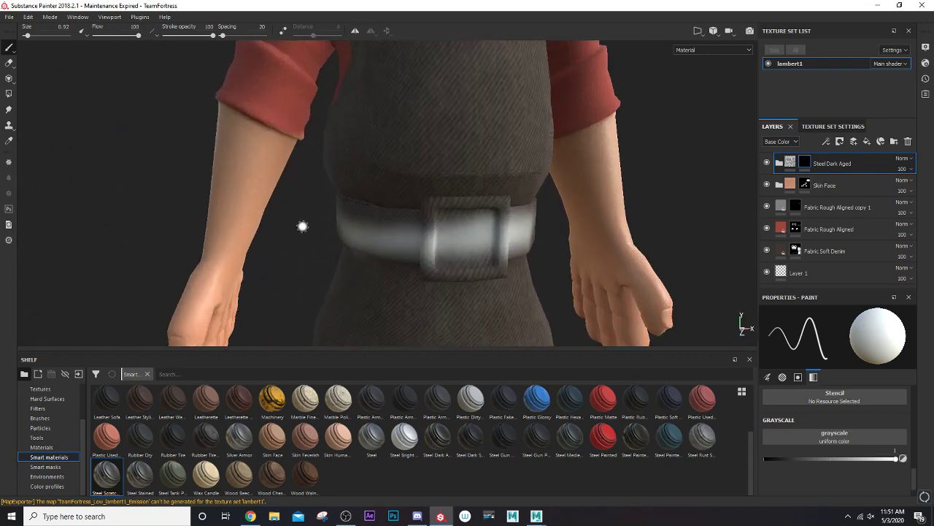
{"action": "scroll", "coordinate": [427, 206], "scroll_direction": "up", "scroll_amount": 2}
{"action": "scroll", "coordinate": [408, 223], "scroll_direction": "up", "scroll_amount": 2}
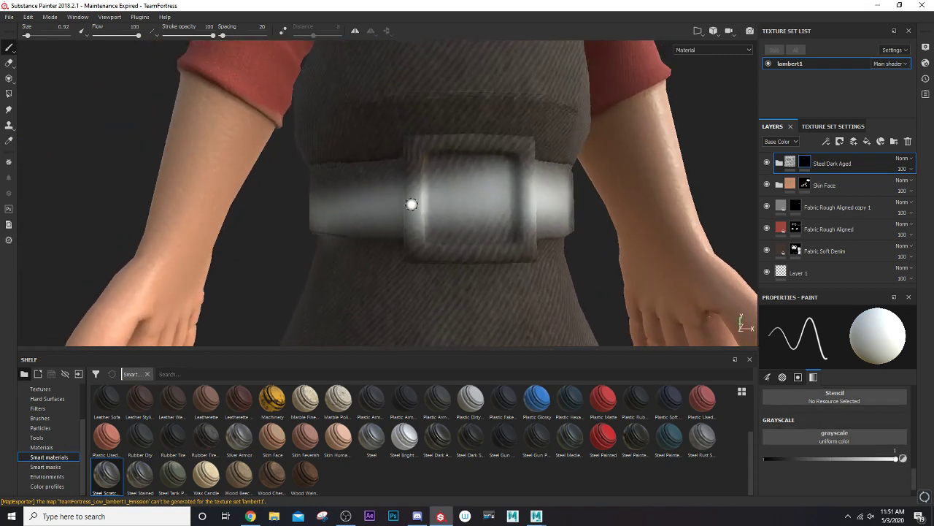
{"action": "left_click_drag", "start_coordinate": [415, 205], "coordinate": [417, 146]}
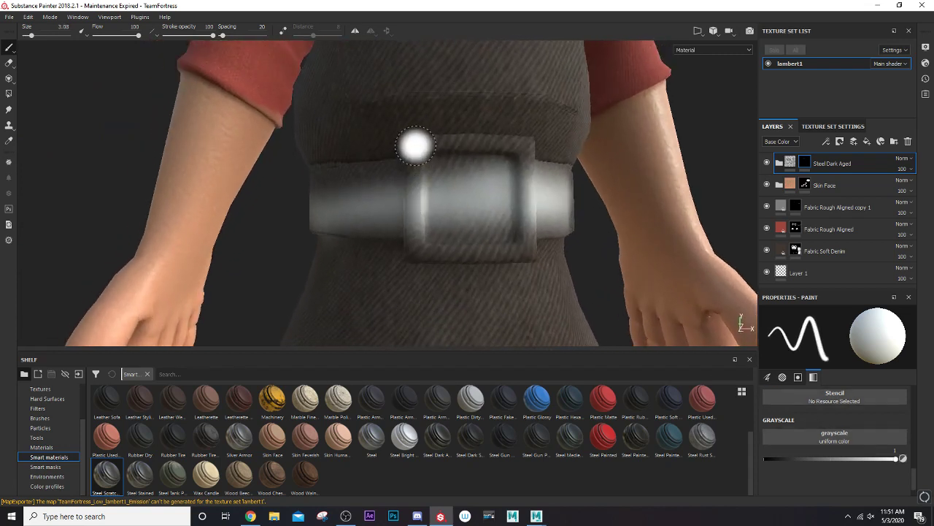
{"action": "key", "text": "bracketright"}
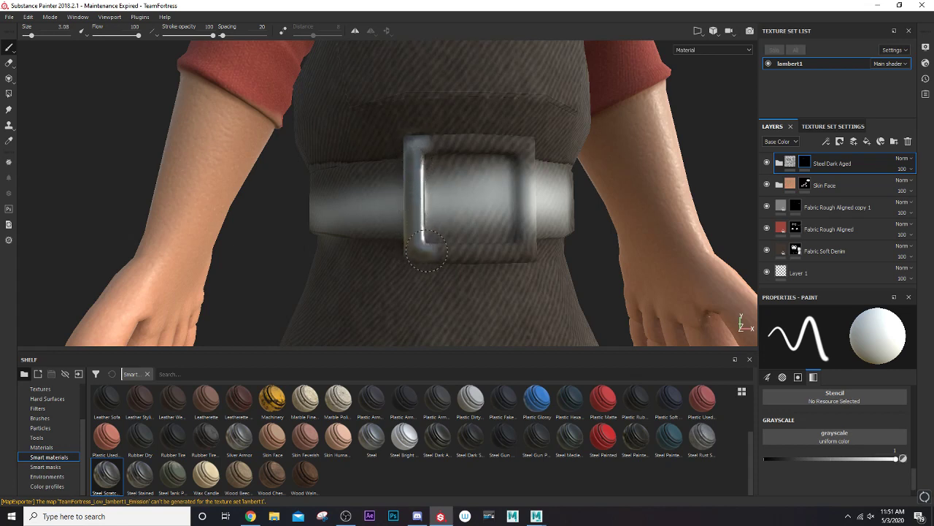
{"action": "left_click_drag", "start_coordinate": [427, 250], "coordinate": [500, 250]}
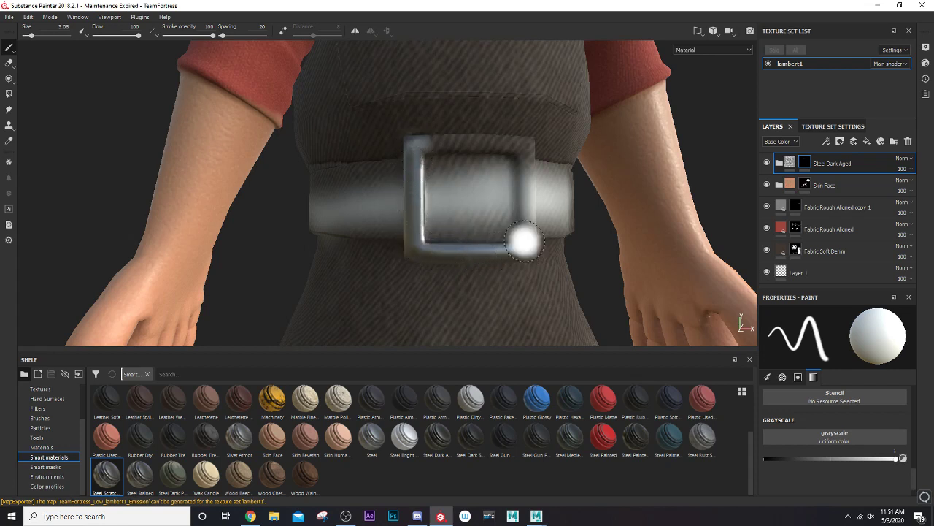
{"action": "mouse_move", "coordinate": [418, 146]}
{"action": "left_mouse_down"}
{"action": "mouse_move", "coordinate": [523, 149]}
{"action": "mouse_move", "coordinate": [524, 235]}
{"action": "left_mouse_up"}
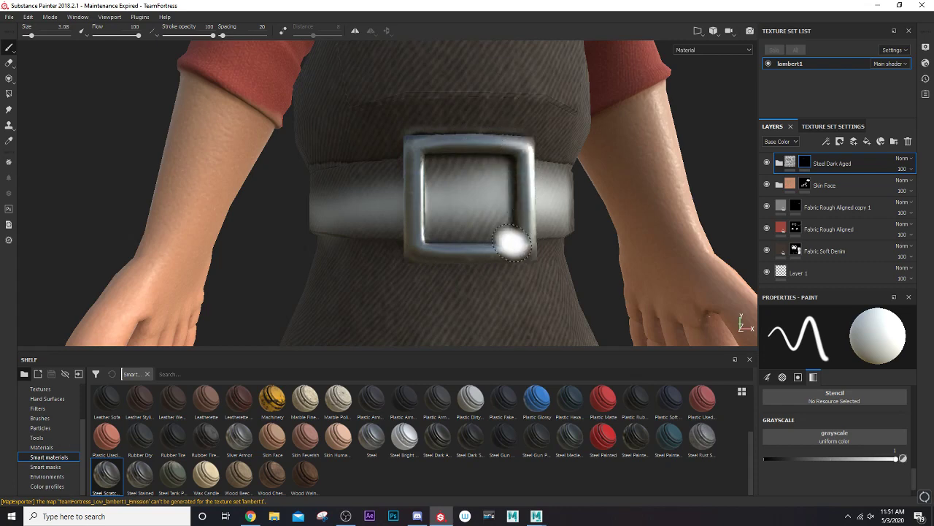
{"action": "scroll", "coordinate": [503, 230], "scroll_direction": "down", "scroll_amount": 3}
{"action": "scroll", "coordinate": [468, 215], "scroll_direction": "down", "scroll_amount": 2}
{"action": "scroll", "coordinate": [380, 201], "scroll_direction": "down", "scroll_amount": 2}
{"action": "mouse_move", "coordinate": [348, 192]}
{"action": "left_mouse_down", "text": "alt"}
{"action": "mouse_move", "coordinate": [323, 225]}
{"action": "mouse_move", "coordinate": [288, 234]}
{"action": "mouse_move", "coordinate": [315, 232]}
{"action": "left_mouse_up", "text": "alt"}
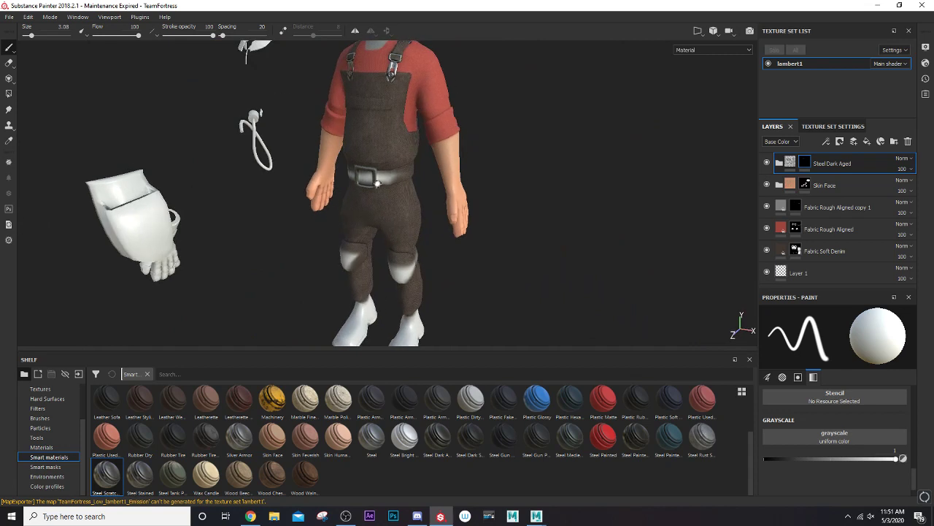
Apply the Leather bag material from the Materials shelf as a fill layer with scale 2.78.
{"action": "scroll", "coordinate": [377, 183], "scroll_direction": "up", "scroll_amount": 3}
{"action": "scroll", "coordinate": [355, 192], "scroll_direction": "up", "scroll_amount": 2}
{"action": "left_click_drag", "start_coordinate": [355, 192], "coordinate": [355, 175], "text": "alt"}
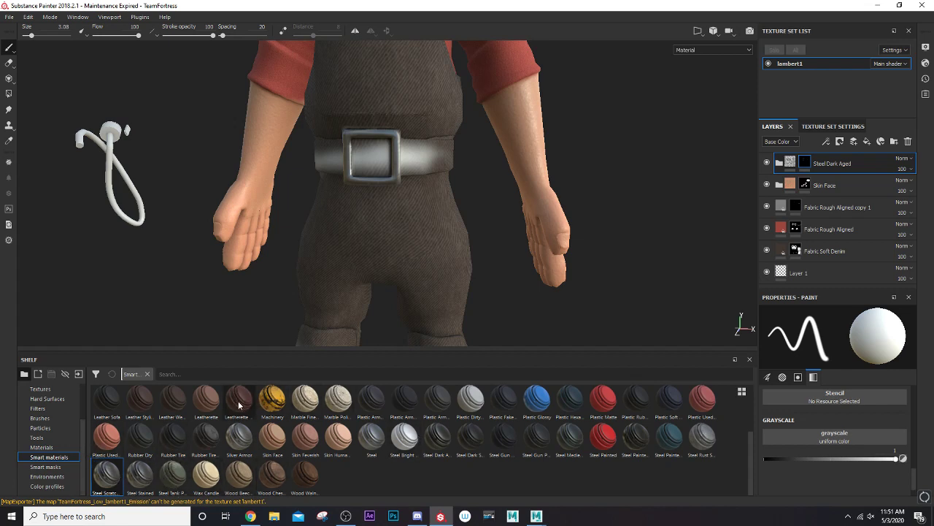
{"action": "mouse_move", "coordinate": [239, 399]}
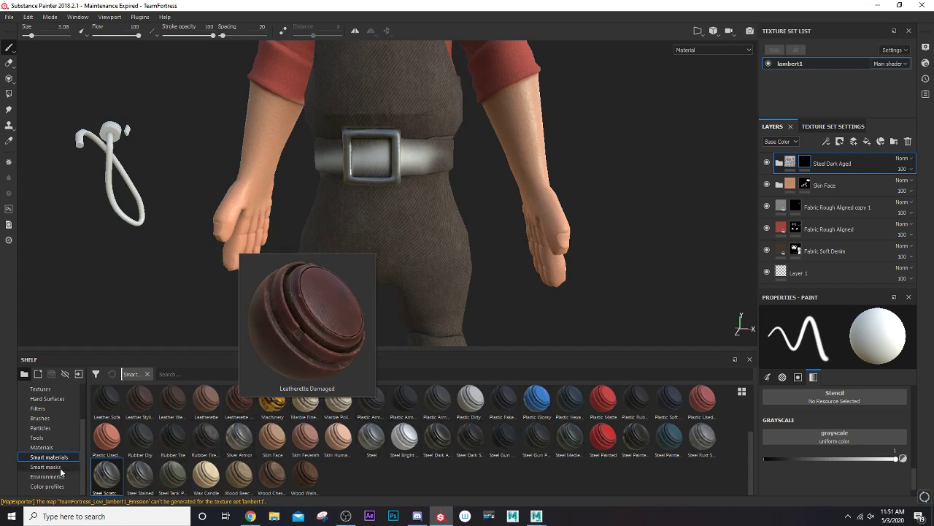
{"action": "left_click", "coordinate": [40, 448]}
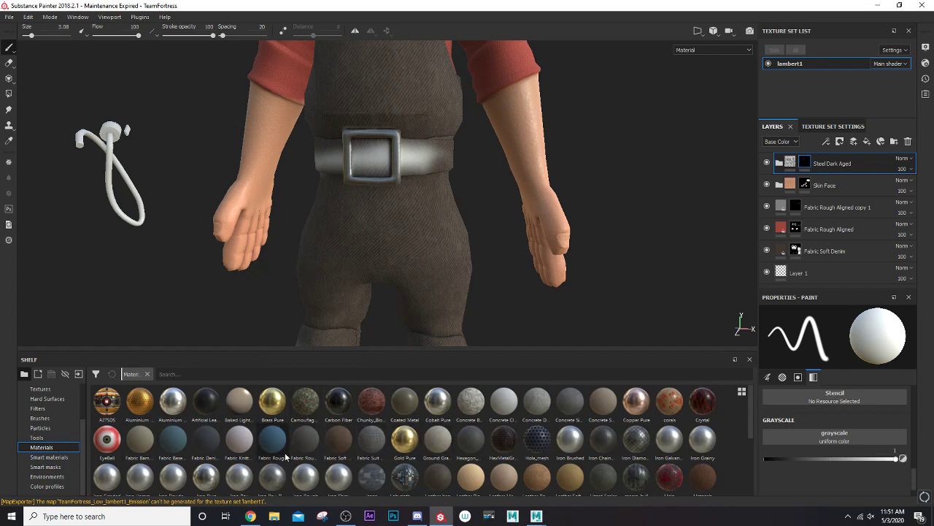
{"action": "scroll", "coordinate": [286, 458], "scroll_direction": "down", "scroll_amount": 5}
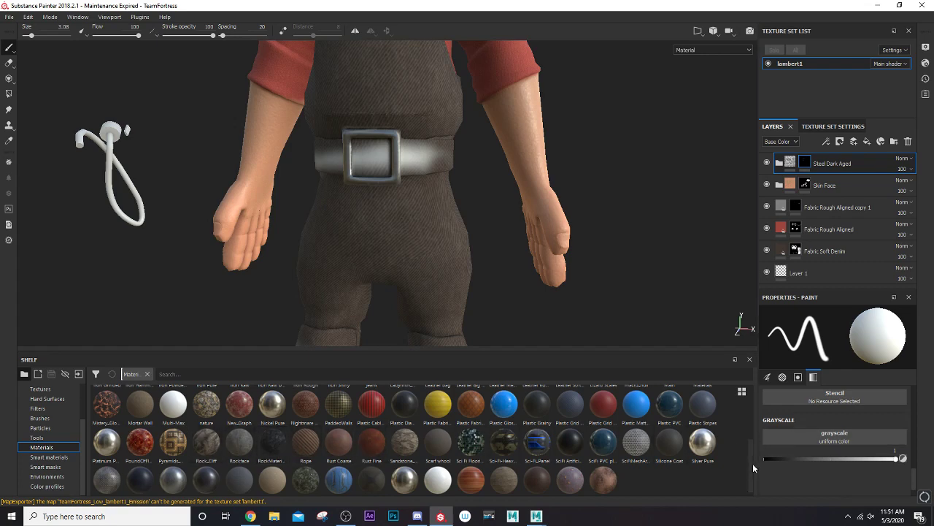
{"action": "left_click_drag", "start_coordinate": [749, 463], "coordinate": [752, 442]}
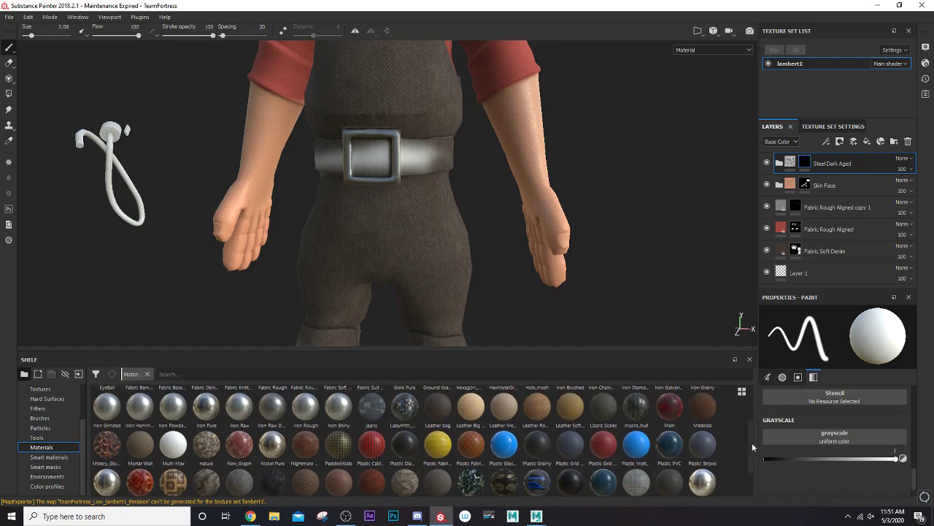
{"action": "left_click", "coordinate": [435, 418]}
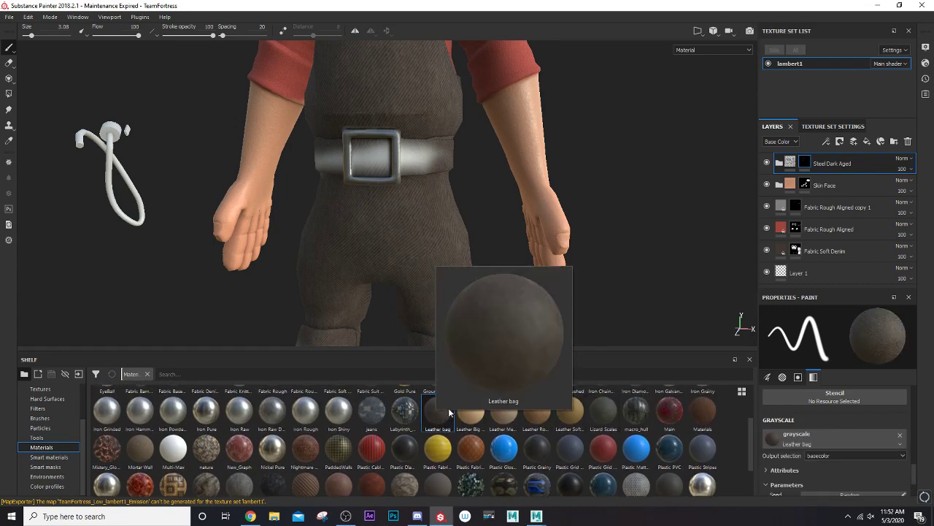
{"action": "left_click_drag", "start_coordinate": [440, 421], "coordinate": [437, 166]}
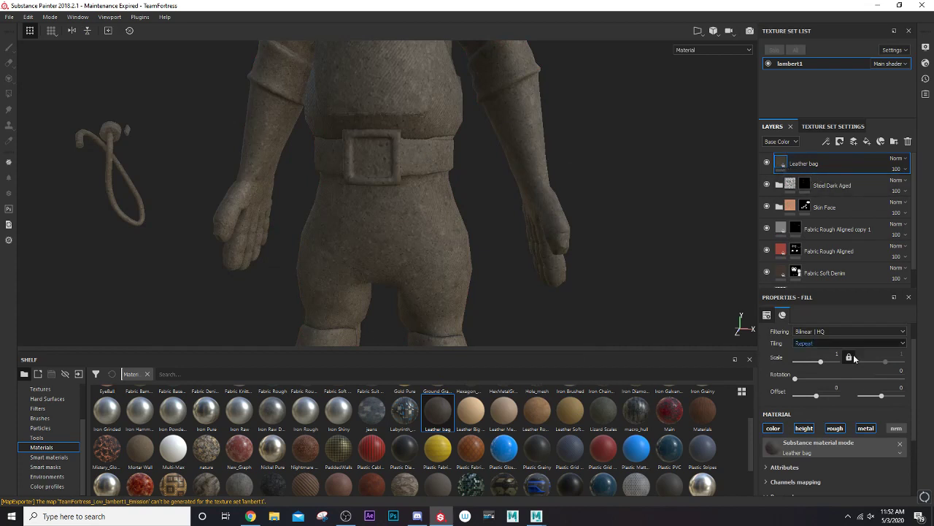
{"action": "left_click_drag", "start_coordinate": [819, 363], "coordinate": [824, 363]}
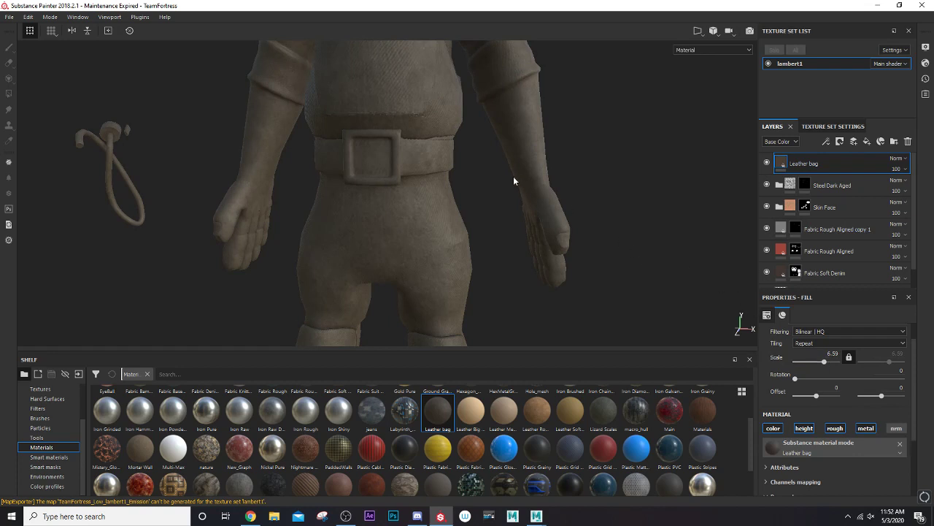
Set the Leather bag layer's Main Color to a near-black dark grey.
{"action": "scroll", "coordinate": [513, 175], "scroll_direction": "down", "scroll_amount": 2}
{"action": "scroll", "coordinate": [504, 173], "scroll_direction": "up", "scroll_amount": 4}
{"action": "middle_click_drag", "start_coordinate": [500, 172], "coordinate": [578, 212]}
{"action": "mouse_move", "coordinate": [578, 213]}
{"action": "left_mouse_down", "text": "alt"}
{"action": "mouse_move", "coordinate": [522, 206]}
{"action": "mouse_move", "coordinate": [564, 196]}
{"action": "left_mouse_up", "text": "alt"}
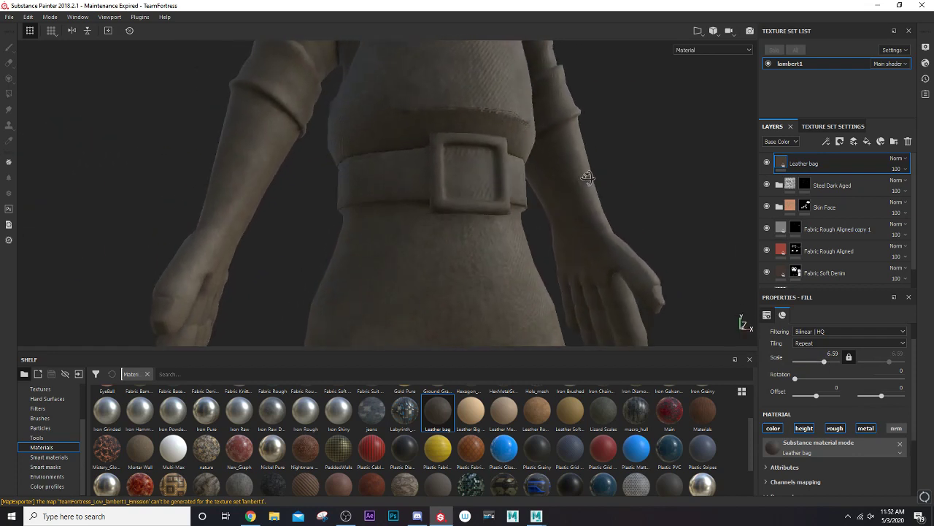
{"action": "scroll", "coordinate": [800, 460], "scroll_direction": "down", "scroll_amount": 3}
{"action": "left_click", "coordinate": [816, 451]}
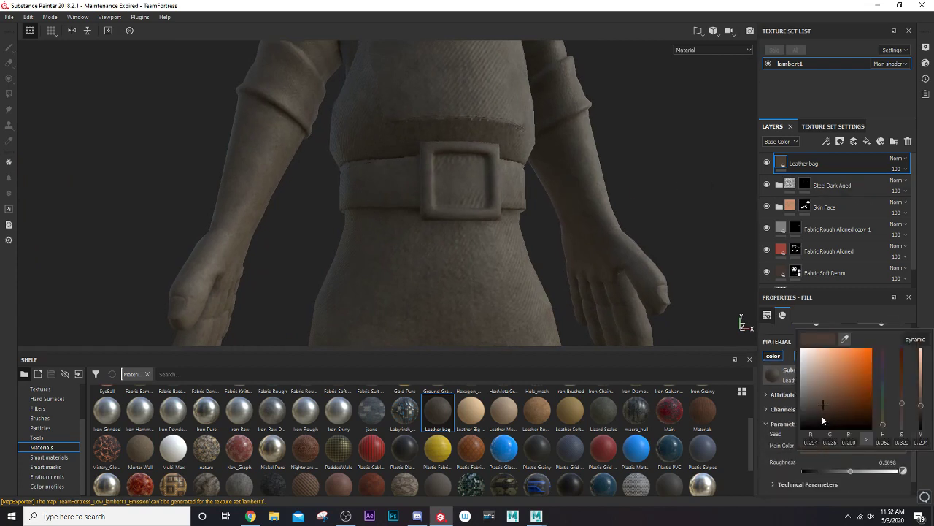
{"action": "left_click", "coordinate": [811, 422]}
{"action": "left_click_drag", "start_coordinate": [805, 422], "coordinate": [803, 423]}
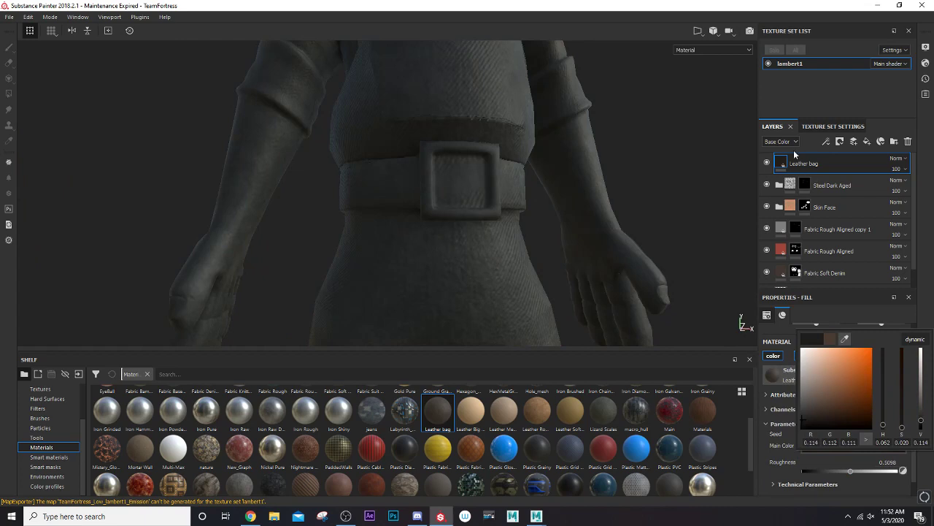
{"action": "right_click", "coordinate": [828, 162]}
Add a black mask to Leather bag and paint leather inside the belt buckle at grayscale 1.
{"action": "left_click", "coordinate": [833, 172]}
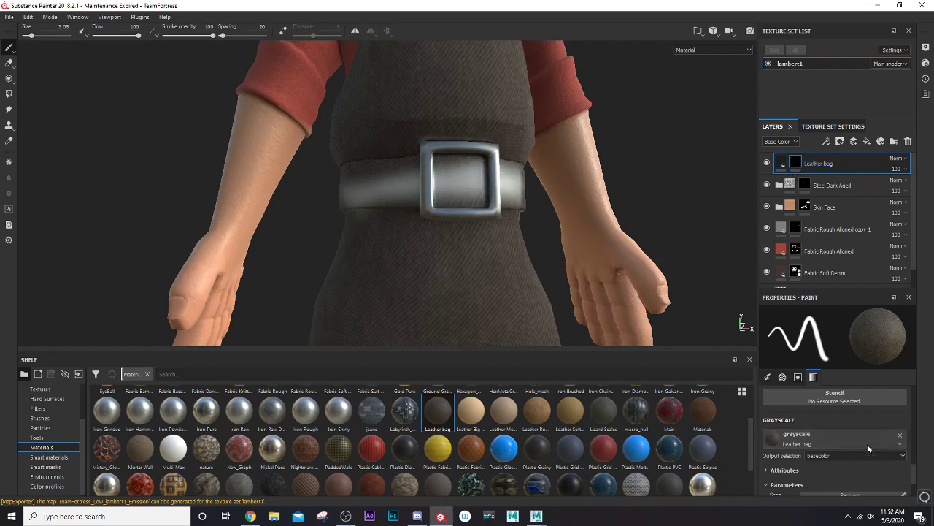
{"action": "left_click", "coordinate": [900, 435]}
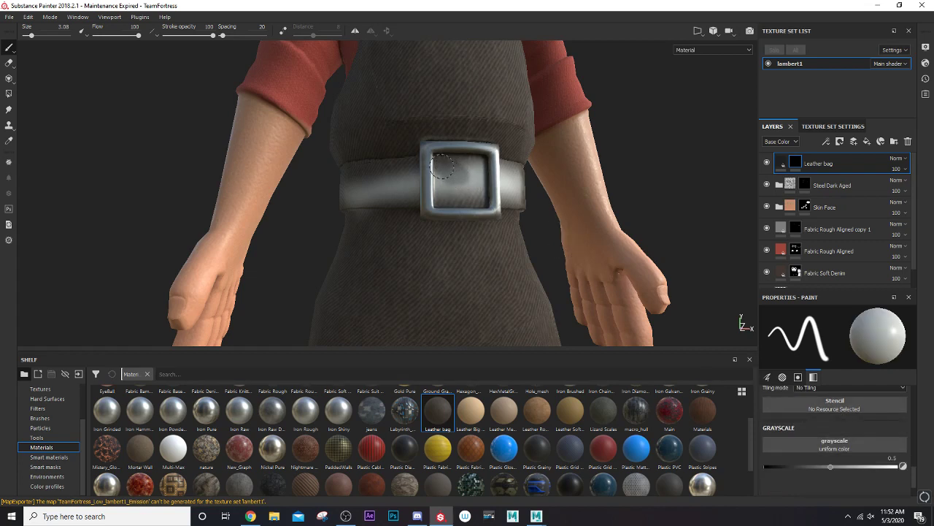
{"action": "left_click_drag", "start_coordinate": [842, 463], "coordinate": [899, 465]}
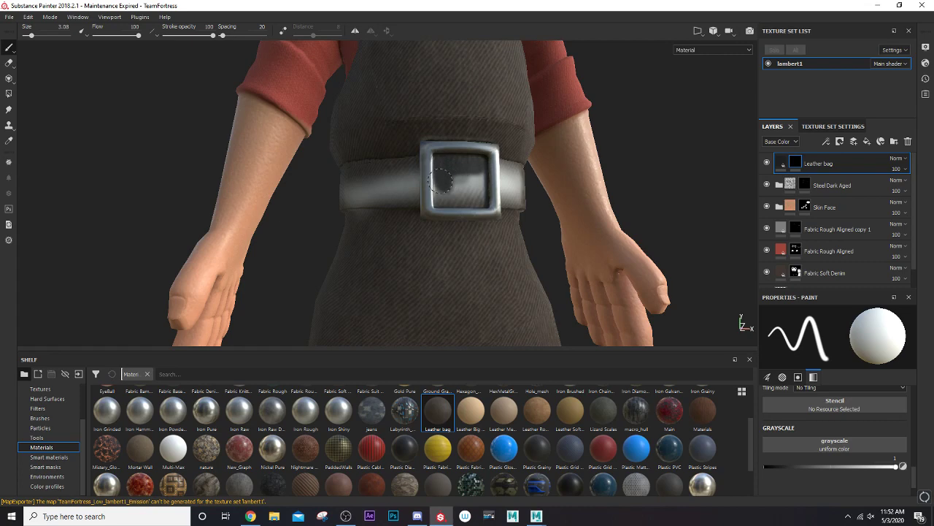
{"action": "left_click_drag", "start_coordinate": [458, 189], "coordinate": [453, 162], "text": "alt"}
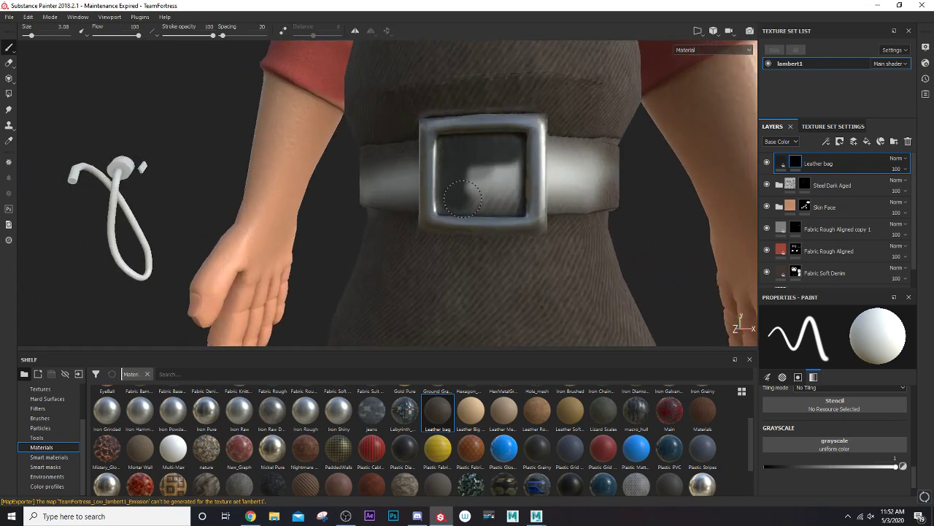
{"action": "mouse_move", "coordinate": [462, 198]}
{"action": "left_mouse_down"}
{"action": "mouse_move", "coordinate": [492, 198]}
{"action": "mouse_move", "coordinate": [506, 159]}
{"action": "mouse_move", "coordinate": [469, 181]}
{"action": "left_mouse_up"}
{"action": "mouse_move", "coordinate": [547, 177]}
{"action": "left_mouse_down", "text": "alt"}
{"action": "mouse_move", "coordinate": [466, 183]}
{"action": "mouse_move", "coordinate": [501, 170]}
{"action": "mouse_move", "coordinate": [620, 192]}
{"action": "mouse_move", "coordinate": [611, 197]}
{"action": "left_mouse_up", "text": "alt"}
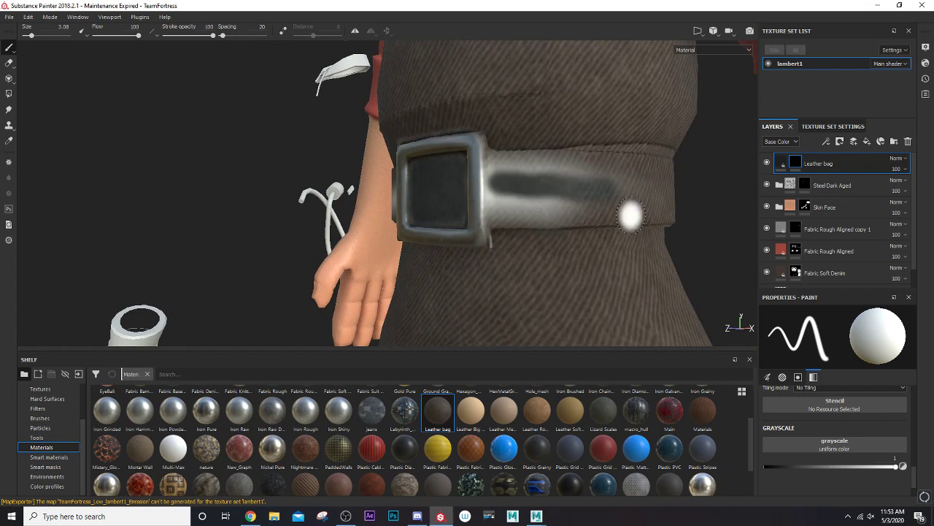
{"action": "left_click_drag", "start_coordinate": [632, 212], "coordinate": [676, 219], "text": "alt"}
{"action": "mouse_move", "coordinate": [629, 190]}
{"action": "left_mouse_down", "text": "alt"}
{"action": "mouse_move", "coordinate": [670, 231]}
{"action": "mouse_move", "coordinate": [642, 157]}
{"action": "left_mouse_up", "text": "alt"}
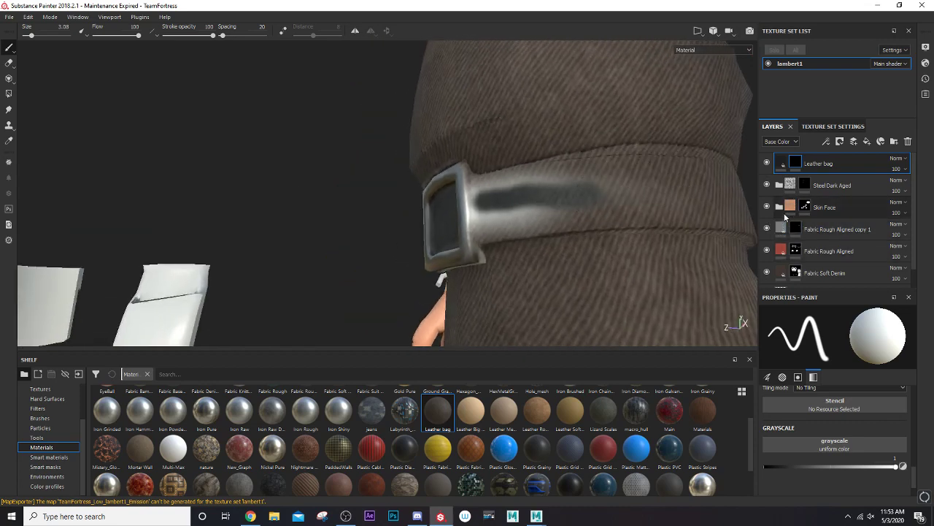
On the Fabric Soft Denim mask, paint black along the belt band beside the buckle.
{"action": "left_click", "coordinate": [797, 272]}
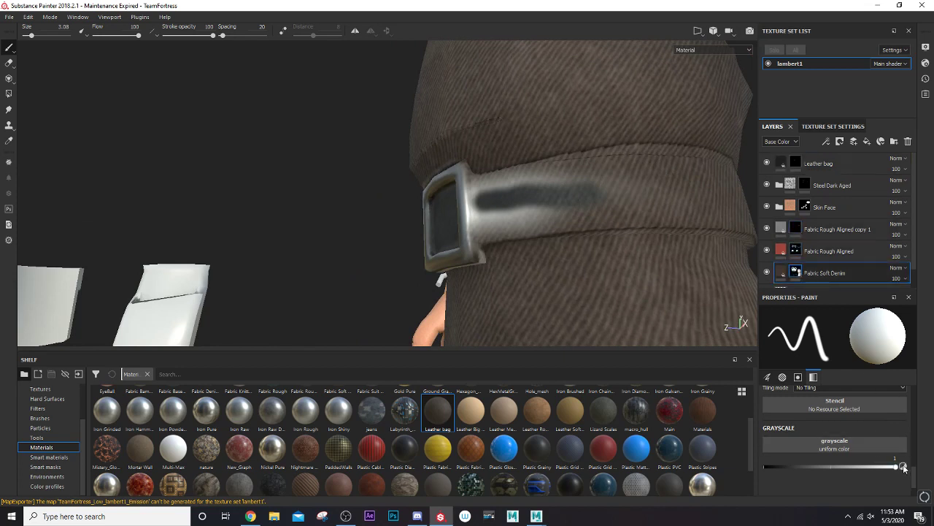
{"action": "left_click_drag", "start_coordinate": [905, 467], "coordinate": [562, 229]}
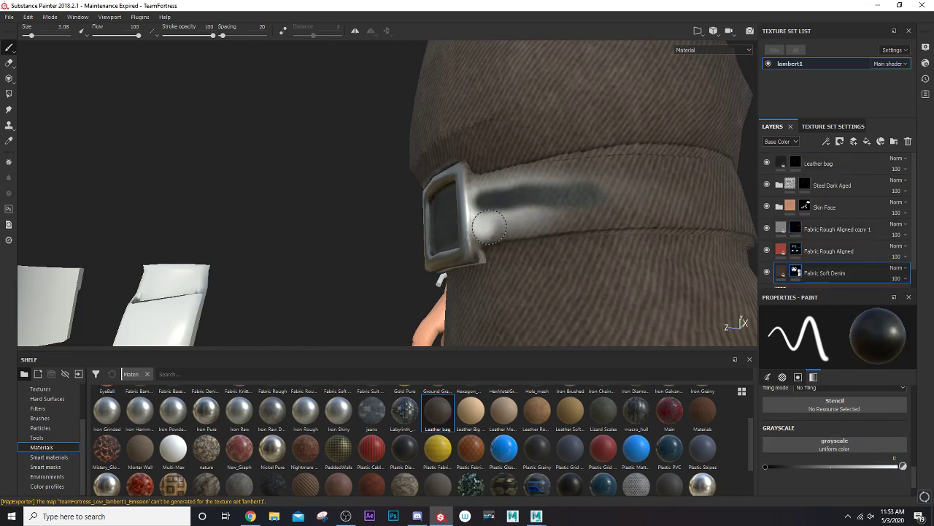
{"action": "mouse_move", "coordinate": [490, 227]}
{"action": "left_mouse_down"}
{"action": "mouse_move", "coordinate": [611, 213]}
{"action": "mouse_move", "coordinate": [737, 219]}
{"action": "left_mouse_up"}
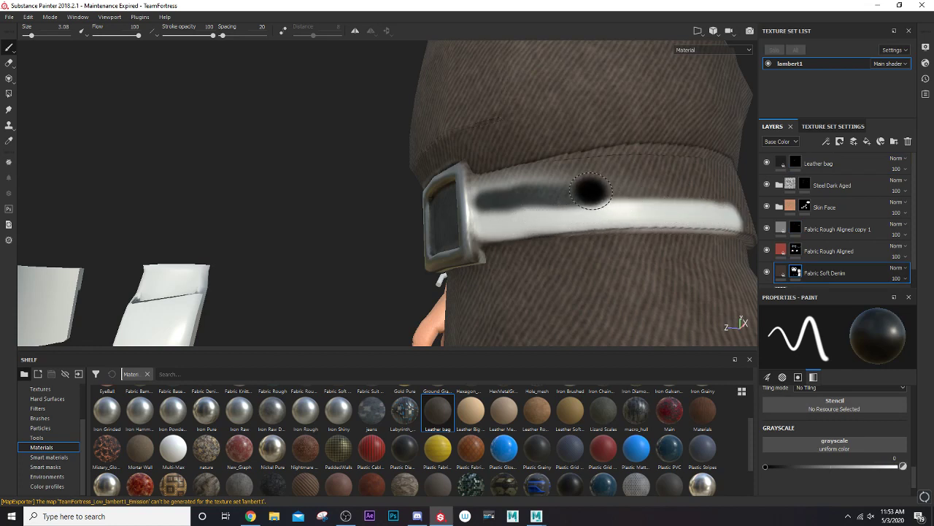
{"action": "mouse_move", "coordinate": [590, 191]}
{"action": "left_mouse_down"}
{"action": "mouse_move", "coordinate": [500, 189]}
{"action": "mouse_move", "coordinate": [625, 167]}
{"action": "mouse_move", "coordinate": [667, 183]}
{"action": "mouse_move", "coordinate": [554, 200]}
{"action": "mouse_move", "coordinate": [407, 169]}
{"action": "mouse_move", "coordinate": [609, 179]}
{"action": "mouse_move", "coordinate": [546, 184]}
{"action": "mouse_move", "coordinate": [594, 198]}
{"action": "mouse_move", "coordinate": [550, 210]}
{"action": "mouse_move", "coordinate": [538, 194]}
{"action": "mouse_move", "coordinate": [547, 202]}
{"action": "mouse_move", "coordinate": [382, 206]}
{"action": "mouse_move", "coordinate": [396, 202]}
{"action": "mouse_move", "coordinate": [388, 167]}
{"action": "mouse_move", "coordinate": [500, 169]}
{"action": "mouse_move", "coordinate": [423, 195]}
{"action": "mouse_move", "coordinate": [493, 197]}
{"action": "mouse_move", "coordinate": [386, 192]}
{"action": "left_mouse_up"}
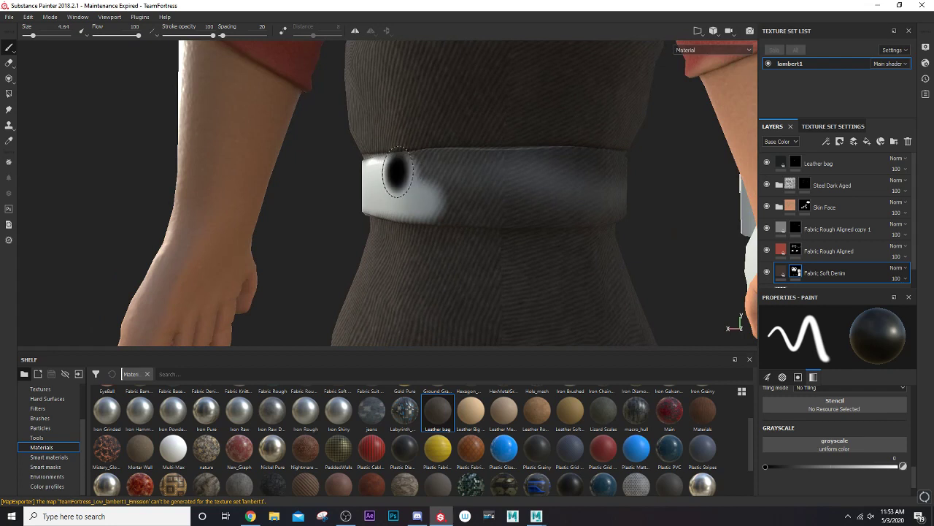
Paint white along the leg strap's length, covering its dark gap.
{"action": "mouse_move", "coordinate": [447, 171]}
{"action": "left_mouse_down"}
{"action": "mouse_move", "coordinate": [551, 176]}
{"action": "mouse_move", "coordinate": [473, 188]}
{"action": "left_mouse_up"}
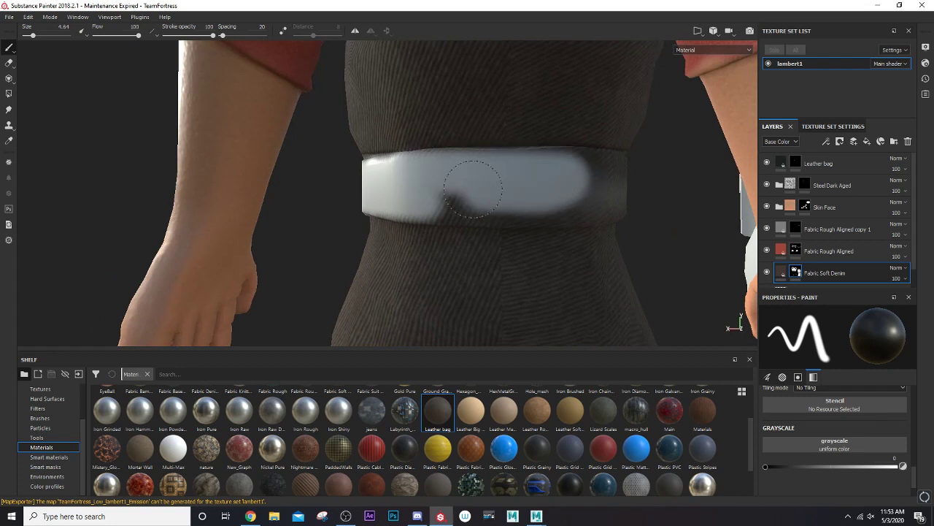
{"action": "mouse_move", "coordinate": [403, 197]}
{"action": "left_mouse_down"}
{"action": "mouse_move", "coordinate": [459, 206]}
{"action": "mouse_move", "coordinate": [580, 192]}
{"action": "mouse_move", "coordinate": [622, 165]}
{"action": "left_mouse_up"}
{"action": "right_click_drag", "start_coordinate": [621, 165], "coordinate": [481, 173], "text": "alt"}
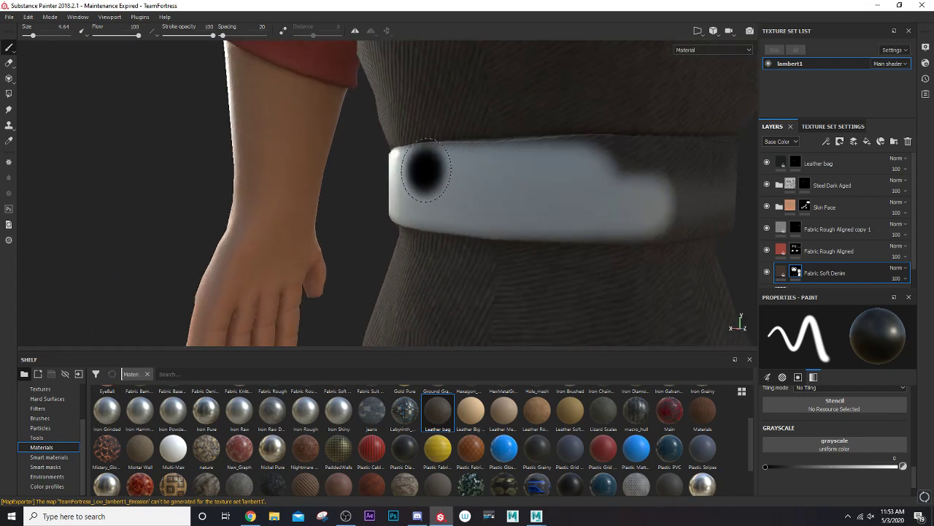
{"action": "left_click_drag", "start_coordinate": [635, 168], "coordinate": [350, 197], "text": "alt"}
{"action": "mouse_move", "coordinate": [457, 206]}
{"action": "left_mouse_down"}
{"action": "mouse_move", "coordinate": [576, 197]}
{"action": "mouse_move", "coordinate": [477, 207]}
{"action": "left_mouse_up"}
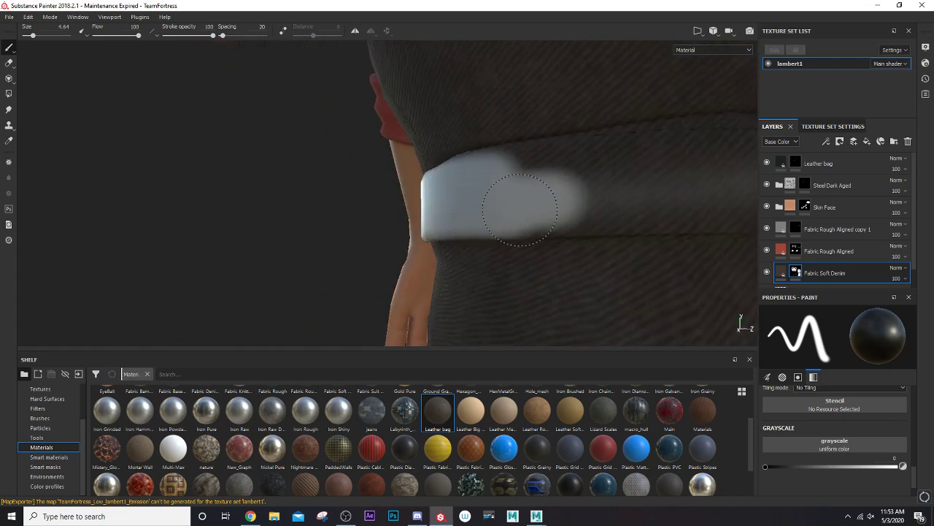
{"action": "mouse_move", "coordinate": [563, 202]}
{"action": "left_mouse_down", "text": "alt"}
{"action": "mouse_move", "coordinate": [438, 209]}
{"action": "mouse_move", "coordinate": [544, 205]}
{"action": "left_mouse_up", "text": "alt"}
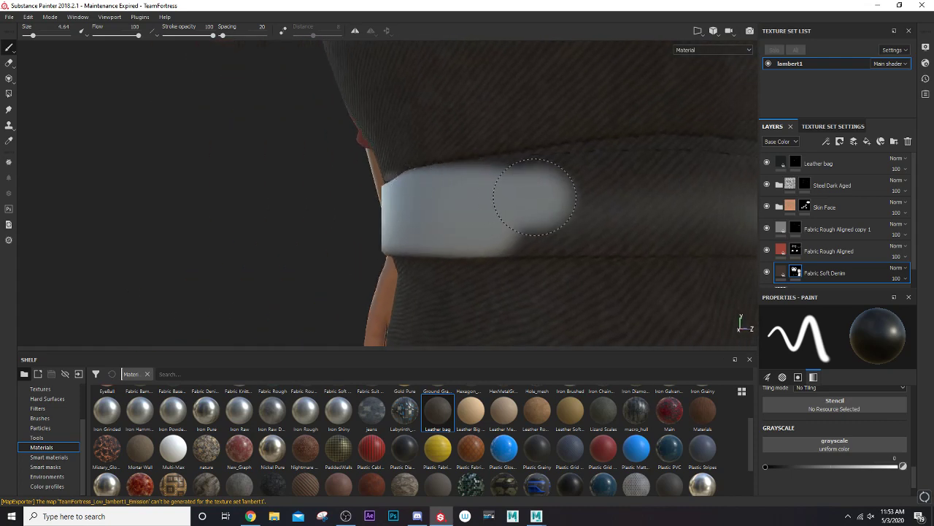
{"action": "mouse_move", "coordinate": [448, 209]}
{"action": "left_mouse_down", "text": "alt"}
{"action": "mouse_move", "coordinate": [326, 212]}
{"action": "mouse_move", "coordinate": [511, 211]}
{"action": "mouse_move", "coordinate": [387, 244]}
{"action": "mouse_move", "coordinate": [417, 209]}
{"action": "left_mouse_up", "text": "alt"}
{"action": "mouse_move", "coordinate": [511, 212]}
{"action": "left_mouse_down"}
{"action": "mouse_move", "coordinate": [497, 194]}
{"action": "mouse_move", "coordinate": [393, 194]}
{"action": "mouse_move", "coordinate": [452, 183]}
{"action": "mouse_move", "coordinate": [486, 192]}
{"action": "left_mouse_up"}
Undo two stray black dabs and fill the strap white up to the steel buckle.
{"action": "mouse_move", "coordinate": [410, 189]}
{"action": "left_mouse_down", "text": "alt"}
{"action": "mouse_move", "coordinate": [438, 215]}
{"action": "mouse_move", "coordinate": [304, 227]}
{"action": "mouse_move", "coordinate": [255, 213]}
{"action": "mouse_move", "coordinate": [281, 167]}
{"action": "mouse_move", "coordinate": [271, 203]}
{"action": "left_mouse_up", "text": "alt"}
{"action": "left_click", "coordinate": [281, 168]}
{"action": "key", "text": "ctrl+z"}
{"action": "left_click", "coordinate": [271, 156]}
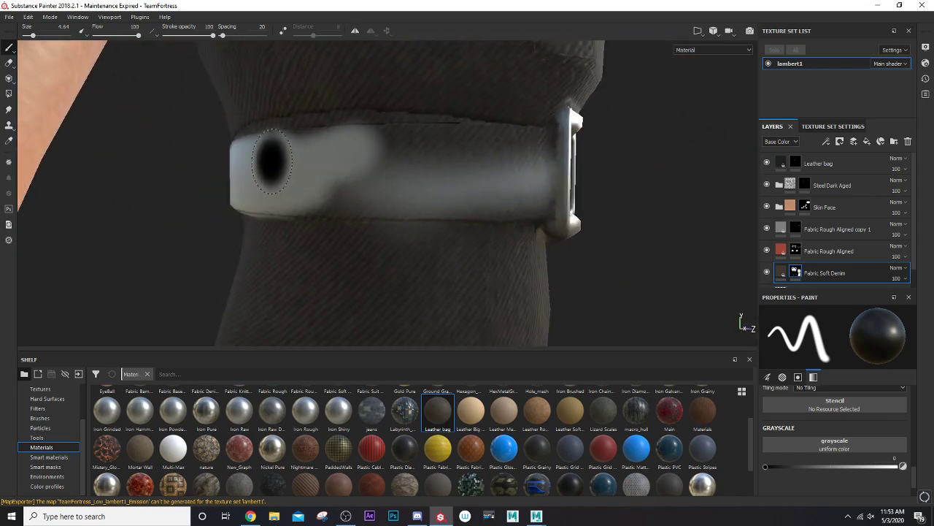
{"action": "key", "text": "ctrl+z"}
{"action": "left_click_drag", "start_coordinate": [353, 156], "coordinate": [487, 142]}
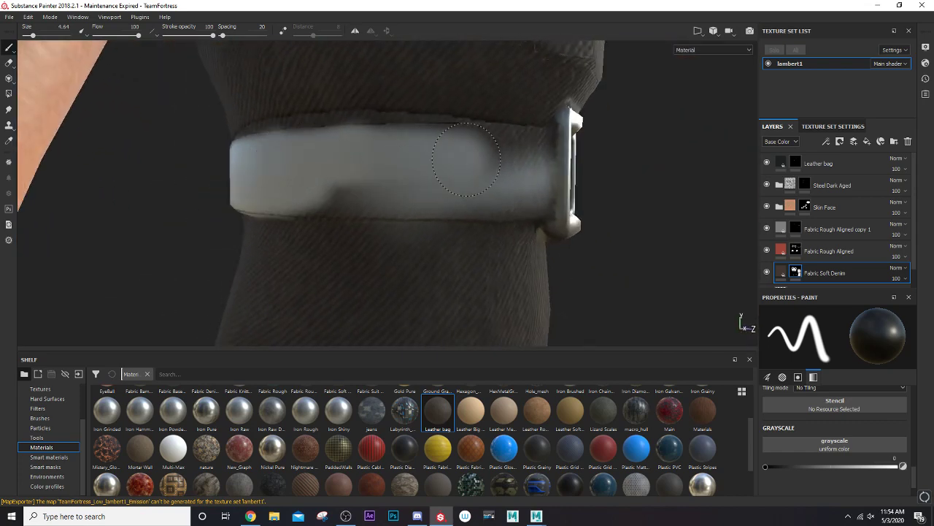
{"action": "mouse_move", "coordinate": [361, 195]}
{"action": "left_mouse_down"}
{"action": "mouse_move", "coordinate": [303, 190]}
{"action": "mouse_move", "coordinate": [387, 190]}
{"action": "left_mouse_up"}
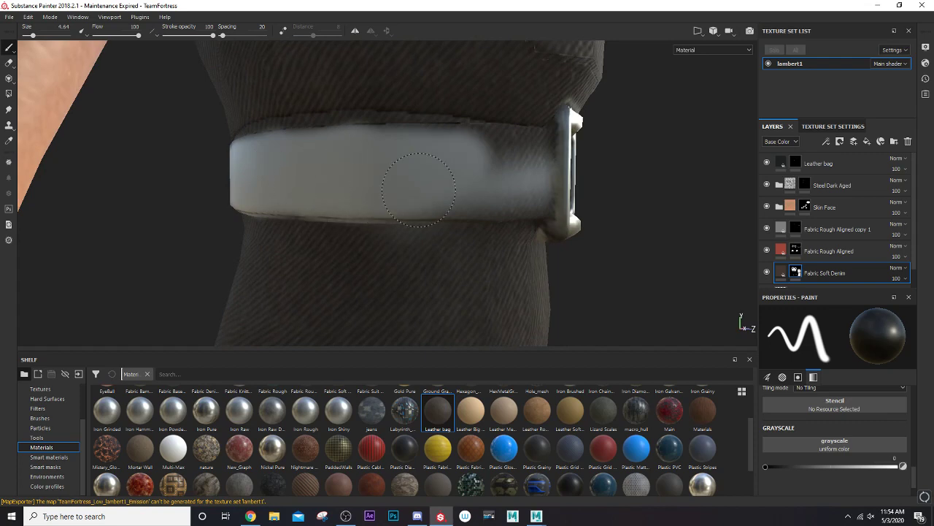
{"action": "scroll", "coordinate": [453, 197], "scroll_direction": "up", "scroll_amount": 5}
{"action": "scroll", "coordinate": [358, 187], "scroll_direction": "up", "scroll_amount": 3}
{"action": "left_click", "coordinate": [358, 186]}
{"action": "scroll", "coordinate": [358, 187], "scroll_direction": "down", "scroll_amount": 4}
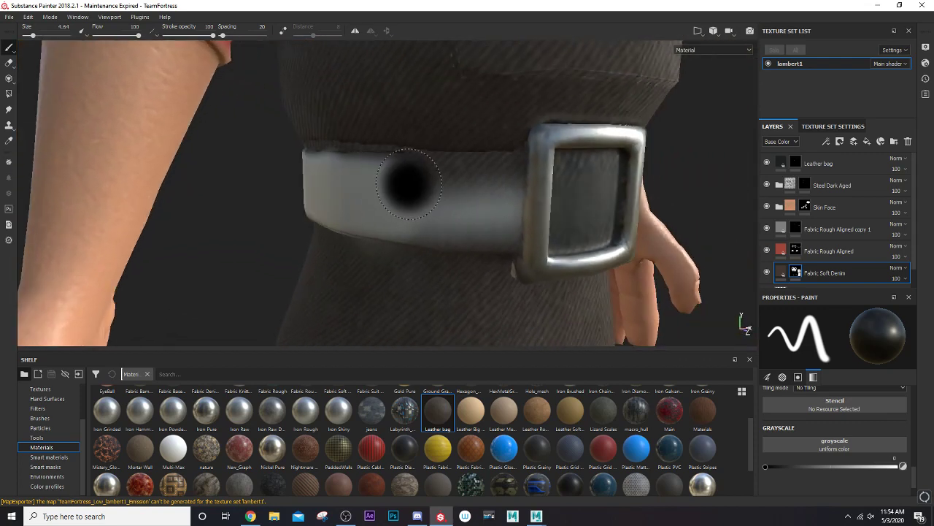
{"action": "left_click_drag", "start_coordinate": [381, 183], "coordinate": [435, 180]}
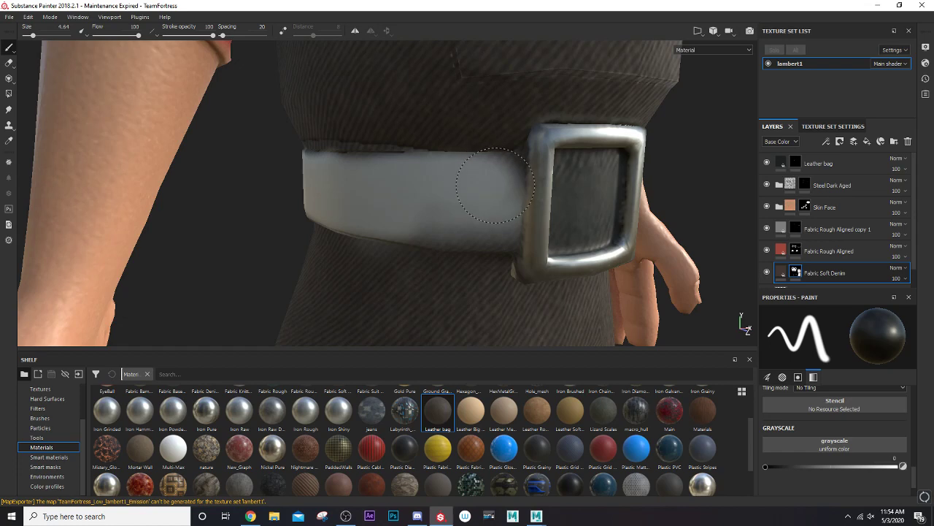
{"action": "left_click_drag", "start_coordinate": [402, 218], "coordinate": [298, 203], "text": "alt"}
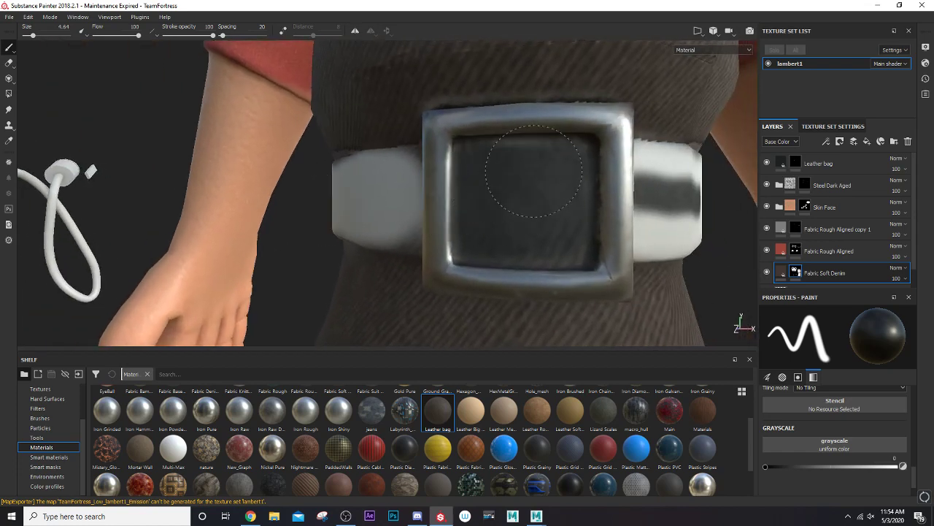
{"action": "mouse_move", "coordinate": [499, 227]}
{"action": "left_mouse_down", "text": "alt"}
{"action": "mouse_move", "coordinate": [363, 228]}
{"action": "mouse_move", "coordinate": [408, 212]}
{"action": "left_mouse_up", "text": "alt"}
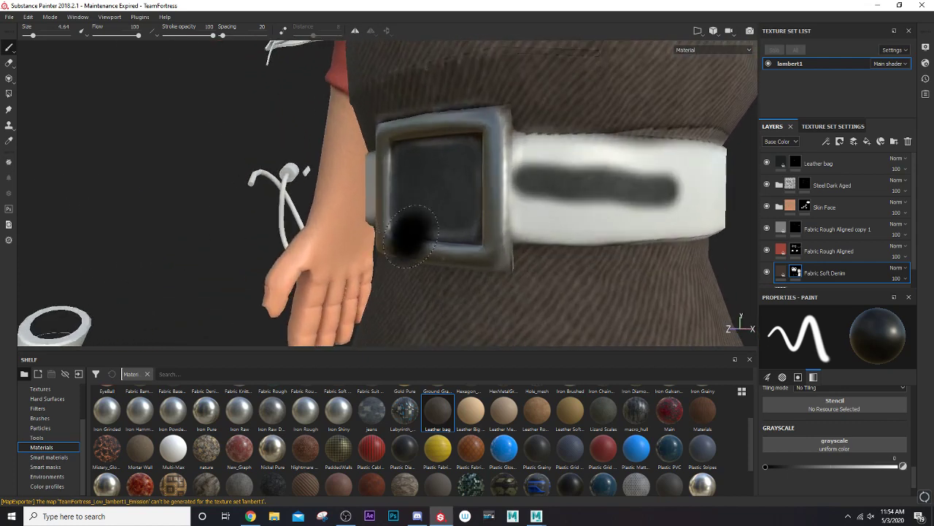
On the Leather bag layer, paint a white-value leather stroke from the buckle at brush size 2.42.
{"action": "left_click", "coordinate": [817, 163]}
{"action": "left_click_drag", "start_coordinate": [545, 170], "coordinate": [462, 211], "text": "alt"}
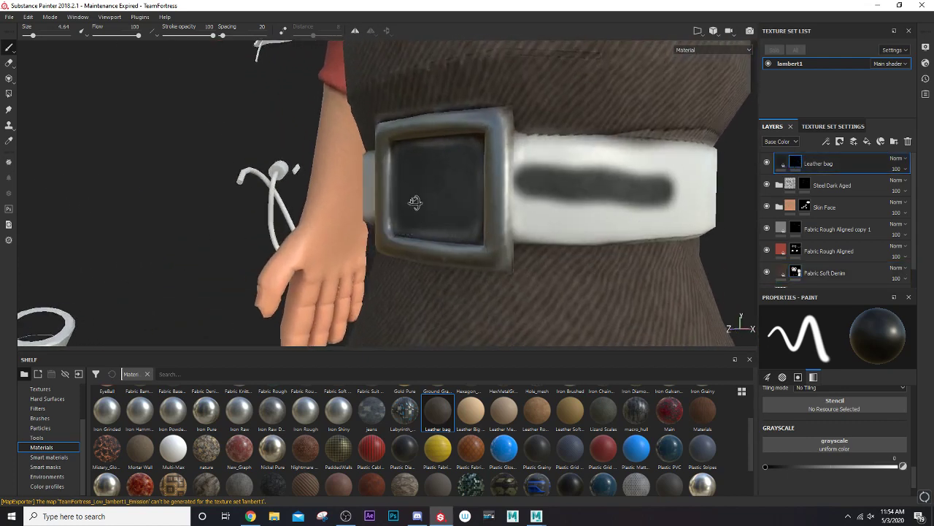
{"action": "key", "text": "bracketleft"}
{"action": "key", "text": "bracketleft"}
{"action": "key", "text": "bracketleft"}
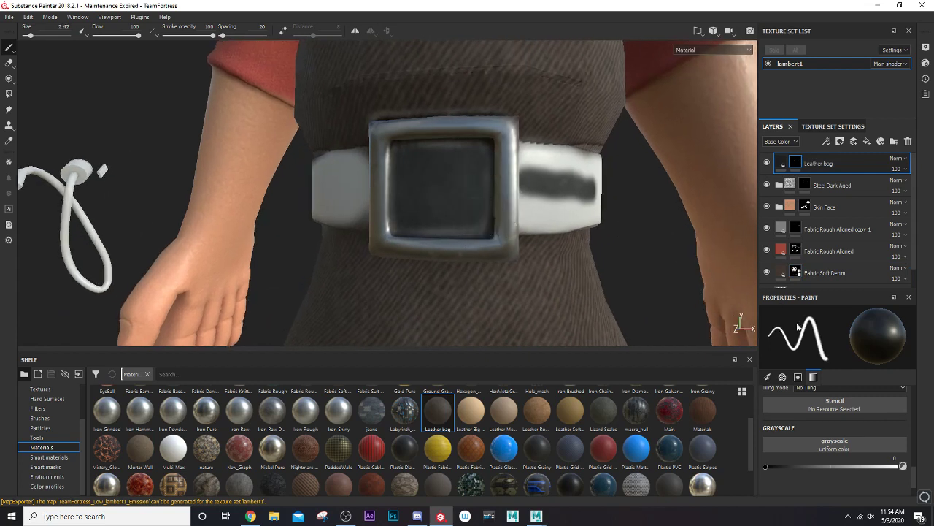
{"action": "left_click", "coordinate": [899, 465]}
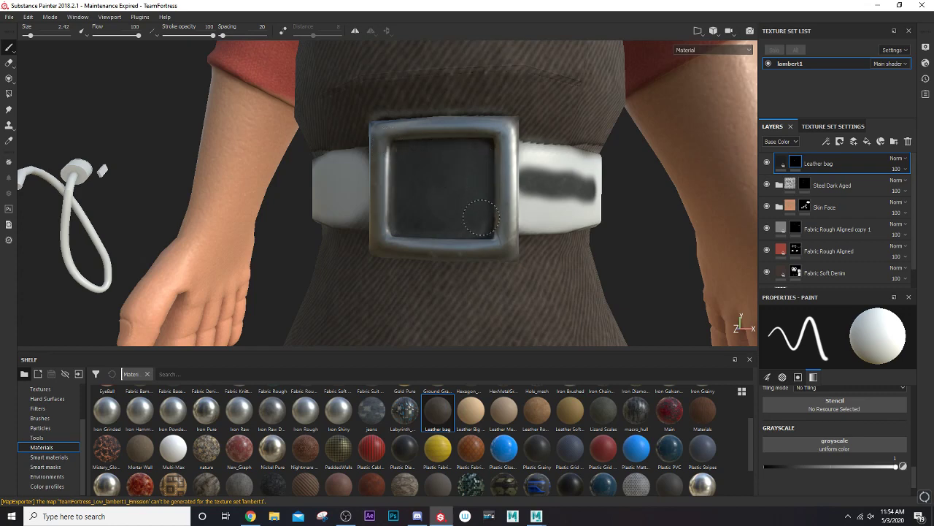
{"action": "left_click_drag", "start_coordinate": [436, 213], "coordinate": [397, 142], "text": "alt"}
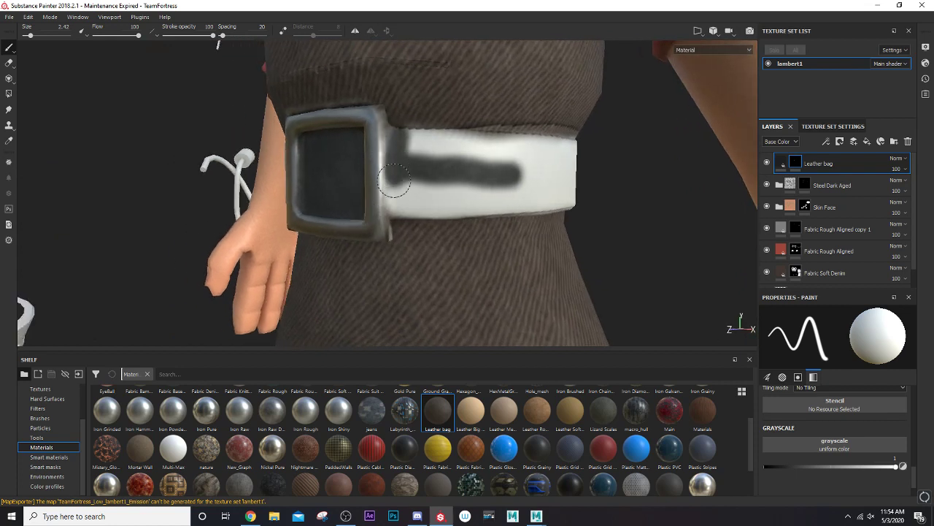
{"action": "mouse_move", "coordinate": [438, 206]}
{"action": "left_mouse_down"}
{"action": "mouse_move", "coordinate": [407, 142]}
{"action": "mouse_move", "coordinate": [434, 139]}
{"action": "left_mouse_up"}
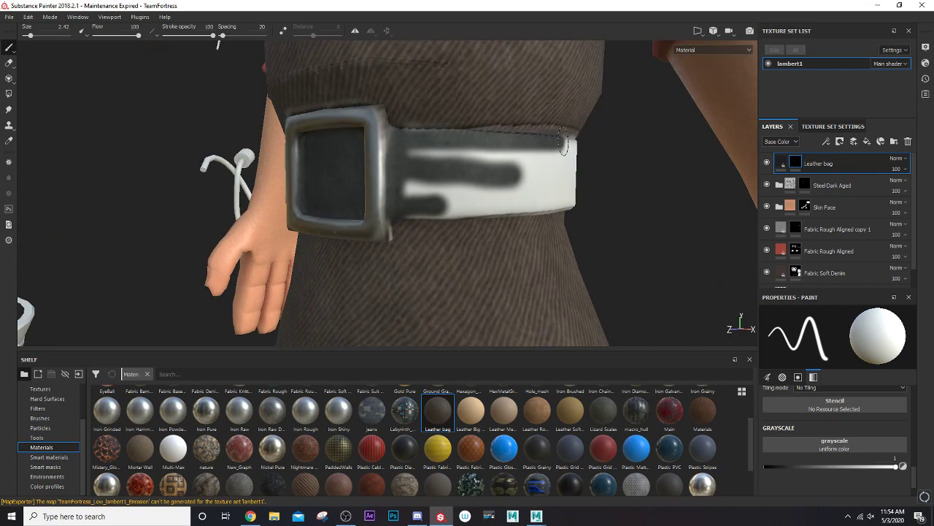
{"action": "mouse_move", "coordinate": [411, 217]}
{"action": "left_mouse_down", "text": "alt"}
{"action": "mouse_move", "coordinate": [445, 188]}
{"action": "mouse_move", "coordinate": [511, 202]}
{"action": "left_mouse_up", "text": "alt"}
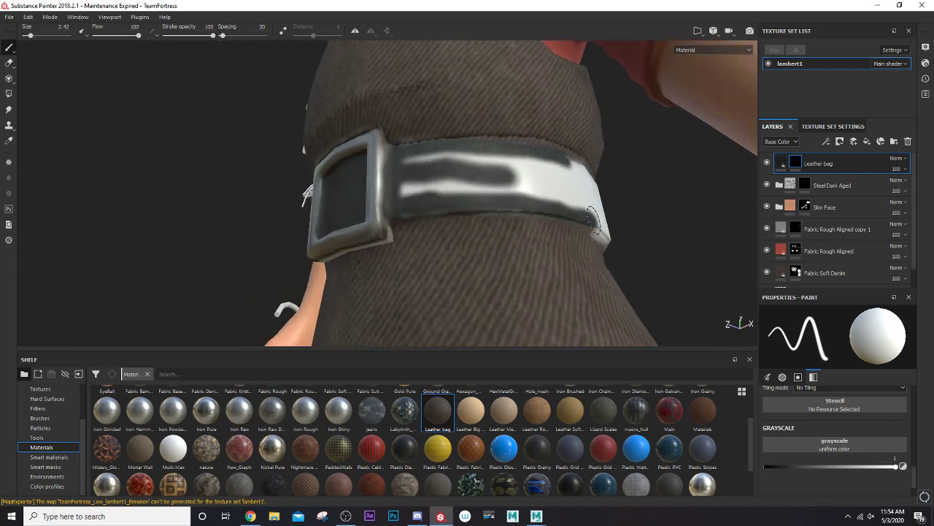
At brush size 3.82, cover the strap's white band and upper band with leather.
{"action": "key", "text": "bracketright"}
{"action": "key", "text": "bracketright"}
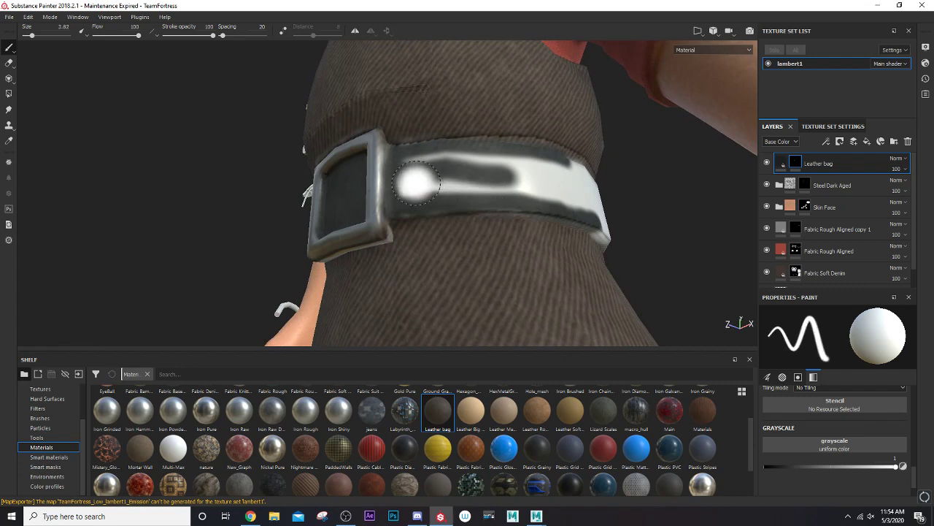
{"action": "left_click_drag", "start_coordinate": [426, 185], "coordinate": [573, 198]}
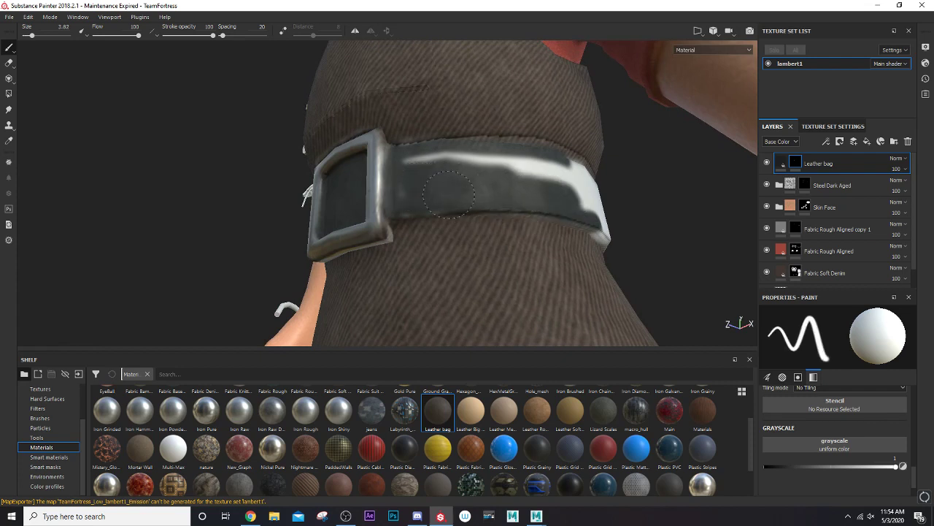
{"action": "mouse_move", "coordinate": [413, 174]}
{"action": "left_mouse_down"}
{"action": "mouse_move", "coordinate": [554, 170]}
{"action": "mouse_move", "coordinate": [476, 166]}
{"action": "left_mouse_up"}
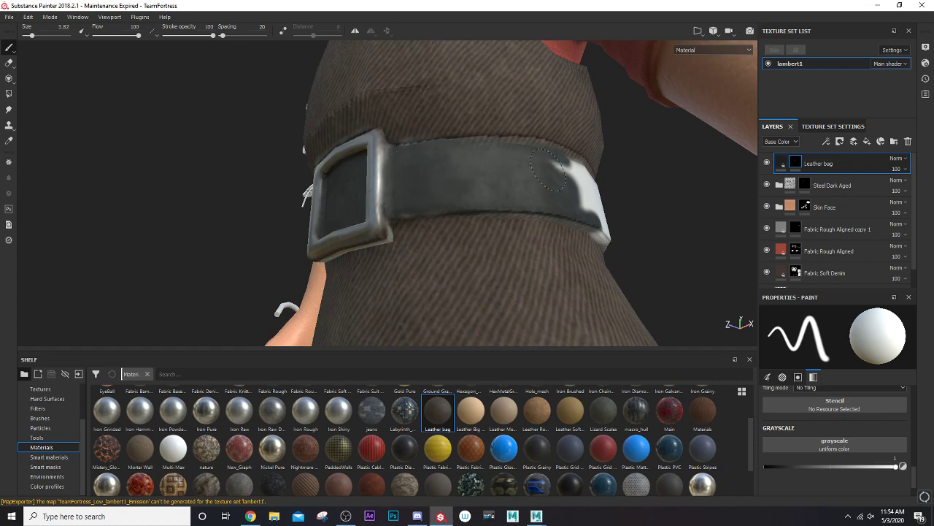
{"action": "mouse_move", "coordinate": [549, 203]}
{"action": "left_mouse_down", "text": "alt"}
{"action": "mouse_move", "coordinate": [445, 279]}
{"action": "mouse_move", "coordinate": [246, 205]}
{"action": "mouse_move", "coordinate": [192, 198]}
{"action": "left_mouse_up", "text": "alt"}
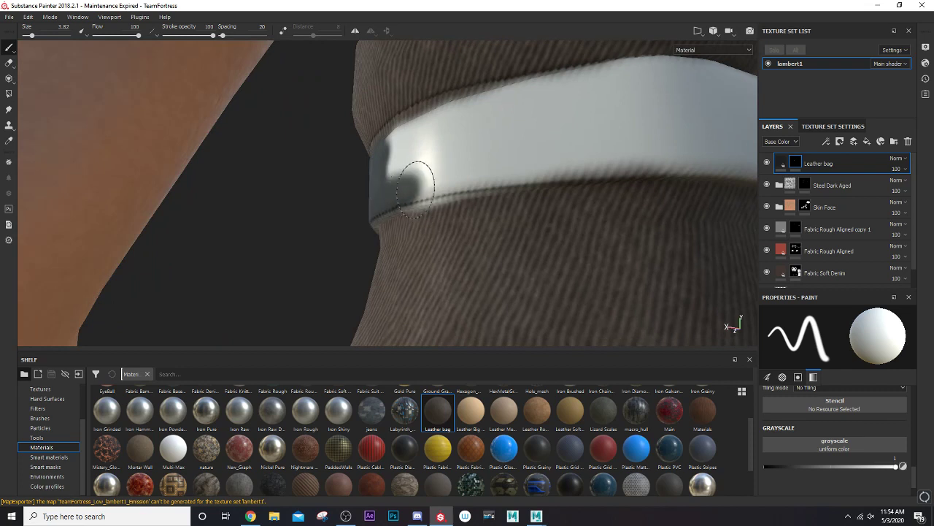
{"action": "mouse_move", "coordinate": [415, 189]}
{"action": "left_mouse_down"}
{"action": "mouse_move", "coordinate": [571, 156]}
{"action": "mouse_move", "coordinate": [661, 152]}
{"action": "left_mouse_up"}
{"action": "mouse_move", "coordinate": [379, 157]}
{"action": "left_mouse_down"}
{"action": "mouse_move", "coordinate": [605, 136]}
{"action": "mouse_move", "coordinate": [496, 155]}
{"action": "left_mouse_up"}
{"action": "mouse_move", "coordinate": [381, 138]}
{"action": "left_mouse_down"}
{"action": "mouse_move", "coordinate": [548, 109]}
{"action": "mouse_move", "coordinate": [435, 110]}
{"action": "mouse_move", "coordinate": [577, 92]}
{"action": "mouse_move", "coordinate": [625, 119]}
{"action": "mouse_move", "coordinate": [428, 171]}
{"action": "mouse_move", "coordinate": [397, 157]}
{"action": "mouse_move", "coordinate": [389, 182]}
{"action": "mouse_move", "coordinate": [362, 182]}
{"action": "mouse_move", "coordinate": [590, 173]}
{"action": "left_mouse_up"}
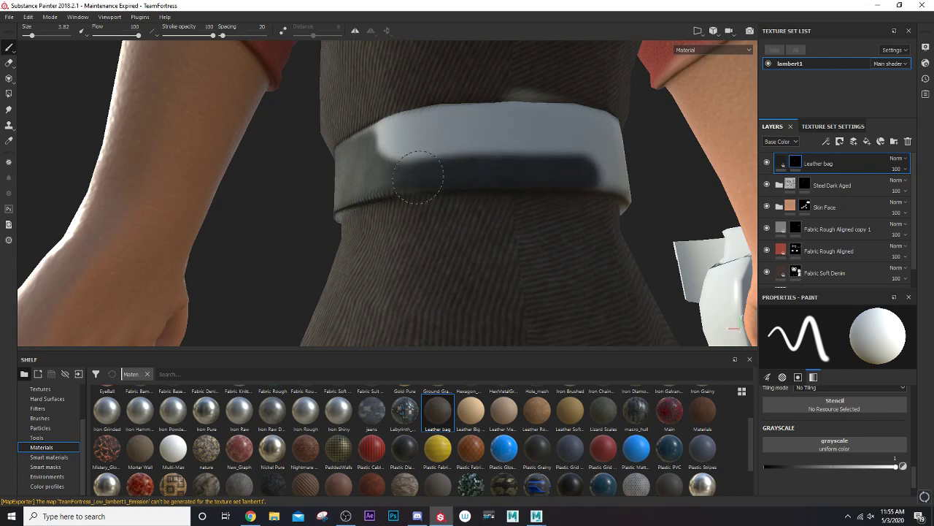
{"action": "mouse_move", "coordinate": [418, 176]}
{"action": "left_mouse_down"}
{"action": "mouse_move", "coordinate": [467, 153]}
{"action": "mouse_move", "coordinate": [387, 143]}
{"action": "mouse_move", "coordinate": [546, 150]}
{"action": "mouse_move", "coordinate": [383, 134]}
{"action": "mouse_move", "coordinate": [515, 129]}
{"action": "mouse_move", "coordinate": [469, 115]}
{"action": "left_mouse_up"}
{"action": "mouse_move", "coordinate": [380, 127]}
{"action": "left_mouse_down", "text": "alt"}
{"action": "mouse_move", "coordinate": [324, 177]}
{"action": "mouse_move", "coordinate": [303, 123]}
{"action": "mouse_move", "coordinate": [438, 132]}
{"action": "mouse_move", "coordinate": [387, 150]}
{"action": "mouse_move", "coordinate": [480, 156]}
{"action": "mouse_move", "coordinate": [334, 182]}
{"action": "mouse_move", "coordinate": [496, 196]}
{"action": "mouse_move", "coordinate": [357, 204]}
{"action": "mouse_move", "coordinate": [365, 198]}
{"action": "mouse_move", "coordinate": [73, 146]}
{"action": "mouse_move", "coordinate": [407, 115]}
{"action": "mouse_move", "coordinate": [448, 150]}
{"action": "mouse_move", "coordinate": [305, 175]}
{"action": "mouse_move", "coordinate": [489, 192]}
{"action": "mouse_move", "coordinate": [327, 196]}
{"action": "mouse_move", "coordinate": [370, 177]}
{"action": "mouse_move", "coordinate": [417, 221]}
{"action": "mouse_move", "coordinate": [504, 211]}
{"action": "mouse_move", "coordinate": [262, 183]}
{"action": "mouse_move", "coordinate": [271, 171]}
{"action": "mouse_move", "coordinate": [324, 203]}
{"action": "mouse_move", "coordinate": [245, 168]}
{"action": "mouse_move", "coordinate": [419, 162]}
{"action": "mouse_move", "coordinate": [445, 162]}
{"action": "mouse_move", "coordinate": [248, 188]}
{"action": "mouse_move", "coordinate": [440, 184]}
{"action": "mouse_move", "coordinate": [442, 217]}
{"action": "mouse_move", "coordinate": [231, 214]}
{"action": "left_mouse_up", "text": "alt"}
Cover the strap's light lower edge with leather at black value, then review the torso and arms.
{"action": "left_click_drag", "start_coordinate": [283, 226], "coordinate": [381, 226]}
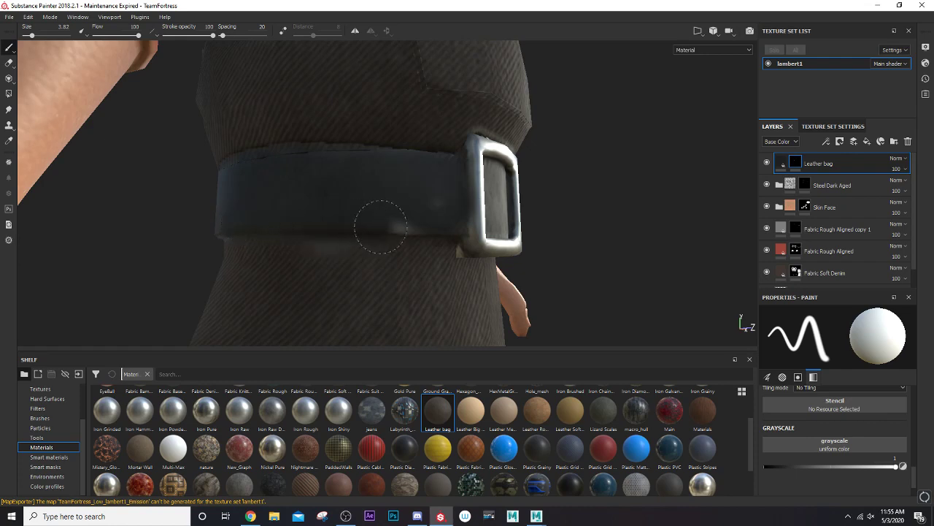
{"action": "mouse_move", "coordinate": [445, 224]}
{"action": "left_mouse_down", "text": "alt"}
{"action": "mouse_move", "coordinate": [341, 202]}
{"action": "mouse_move", "coordinate": [333, 250]}
{"action": "mouse_move", "coordinate": [379, 248]}
{"action": "left_mouse_up", "text": "alt"}
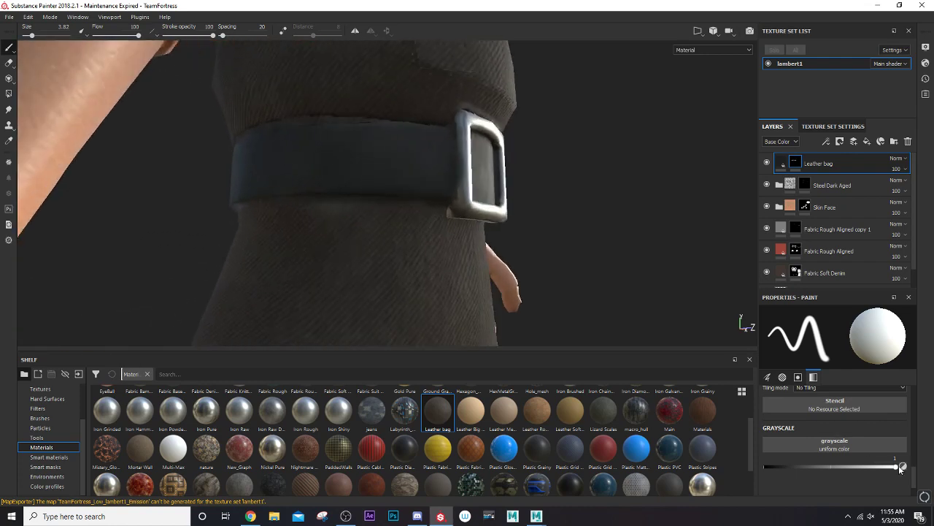
{"action": "left_click", "coordinate": [903, 467]}
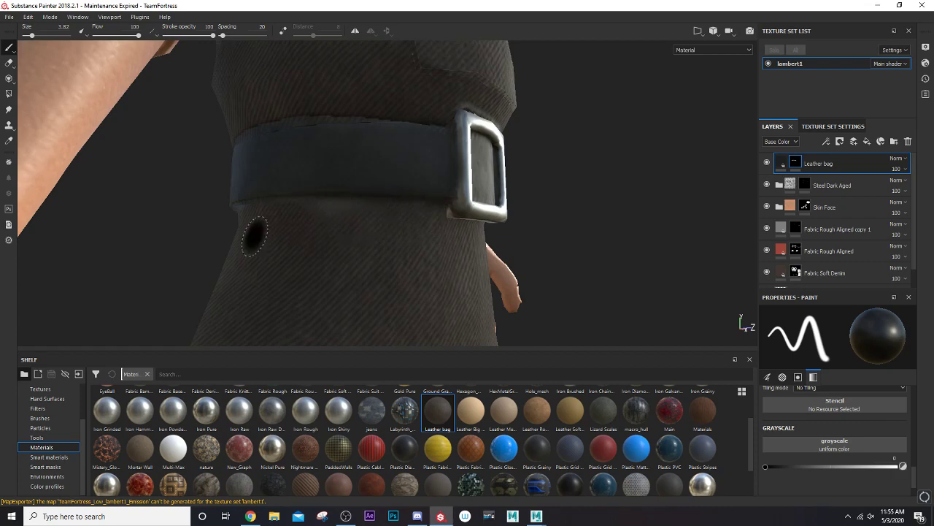
{"action": "left_click_drag", "start_coordinate": [252, 235], "coordinate": [175, 198], "text": "alt"}
{"action": "right_click_drag", "start_coordinate": [171, 209], "coordinate": [646, 207], "text": "alt"}
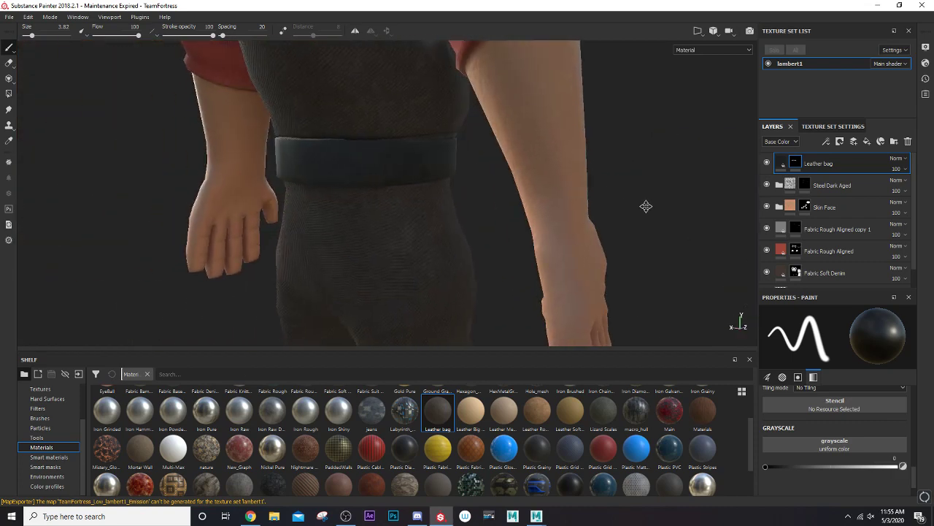
{"action": "left_click_drag", "start_coordinate": [646, 207], "coordinate": [438, 196], "text": "alt"}
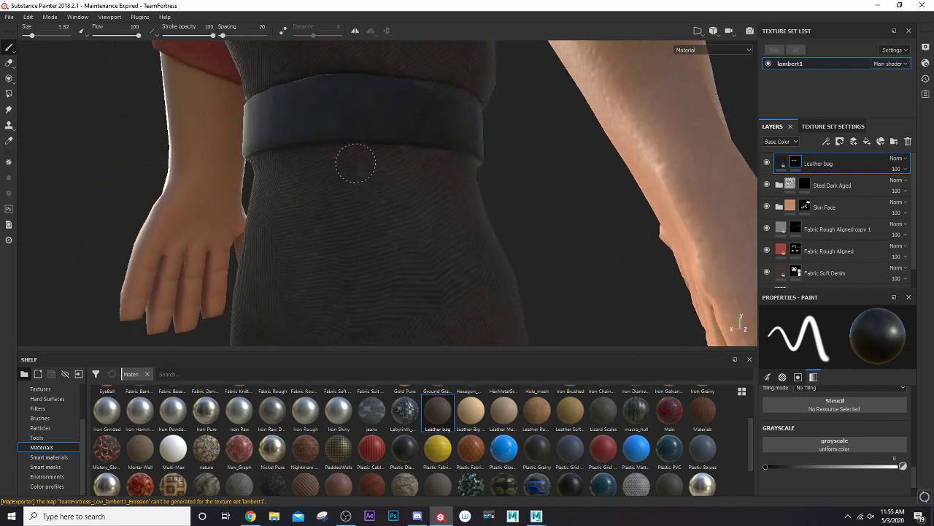
{"action": "mouse_move", "coordinate": [243, 178]}
{"action": "left_mouse_down", "text": "alt"}
{"action": "mouse_move", "coordinate": [246, 215]}
{"action": "mouse_move", "coordinate": [445, 142]}
{"action": "left_mouse_up", "text": "alt"}
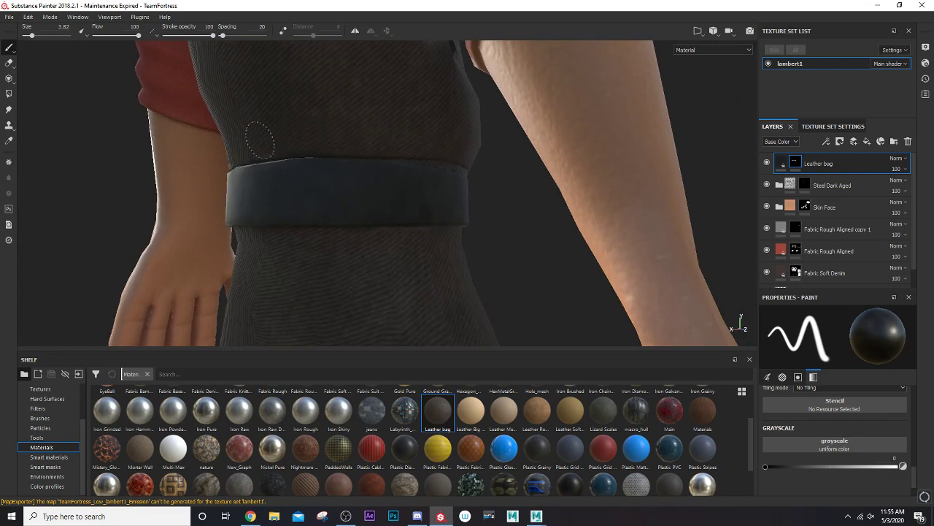
{"action": "left_click_drag", "start_coordinate": [213, 152], "coordinate": [369, 153], "text": "alt"}
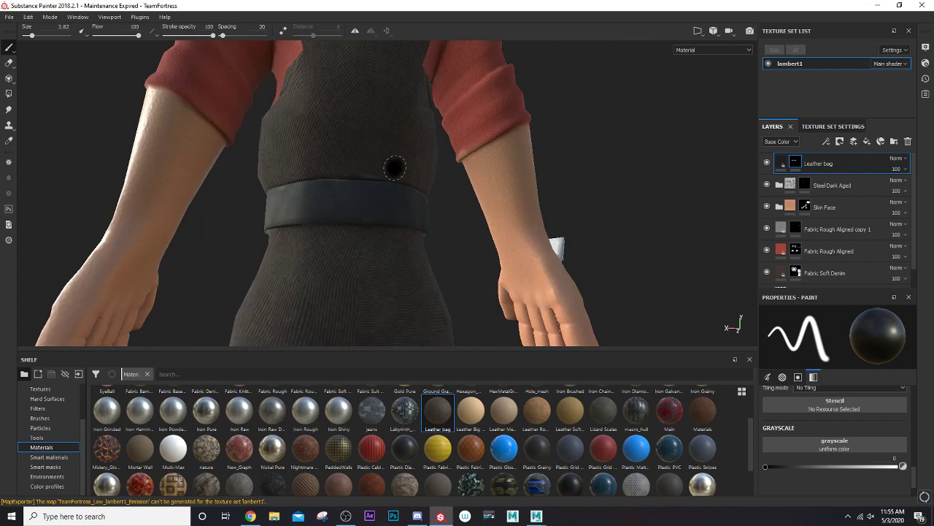
{"action": "scroll", "coordinate": [370, 169], "scroll_direction": "up", "scroll_amount": 3}
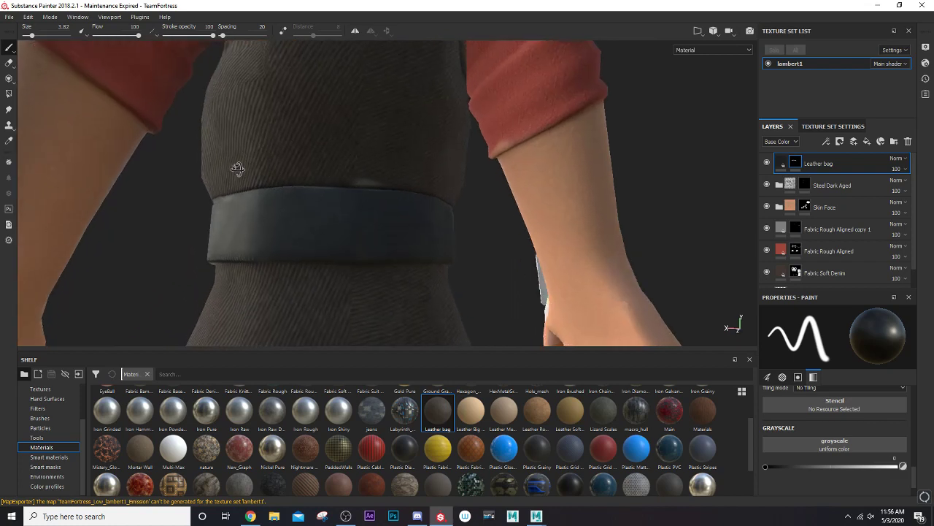
{"action": "left_click_drag", "start_coordinate": [319, 159], "coordinate": [314, 162], "text": "alt"}
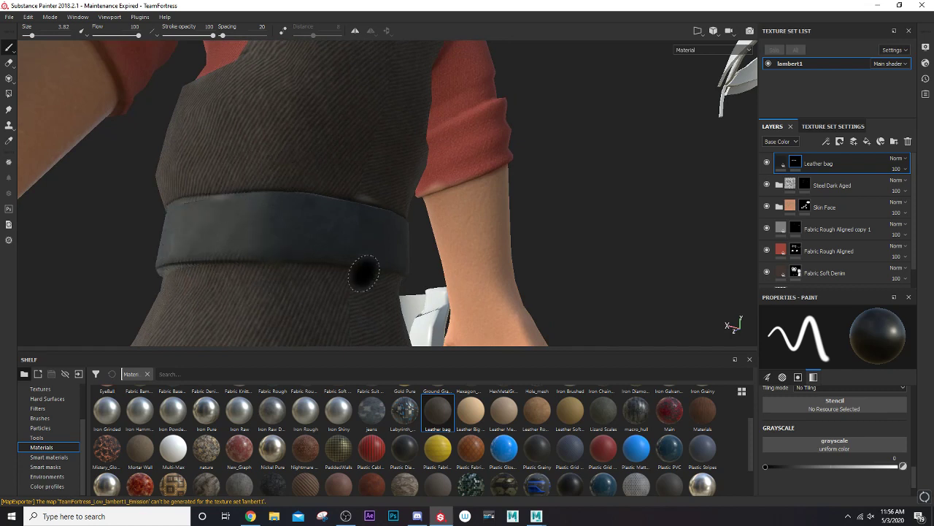
Reset the Fabric Soft Denim value to white and switch to the Leather bag mask on the belt.
{"action": "left_click", "coordinate": [795, 273]}
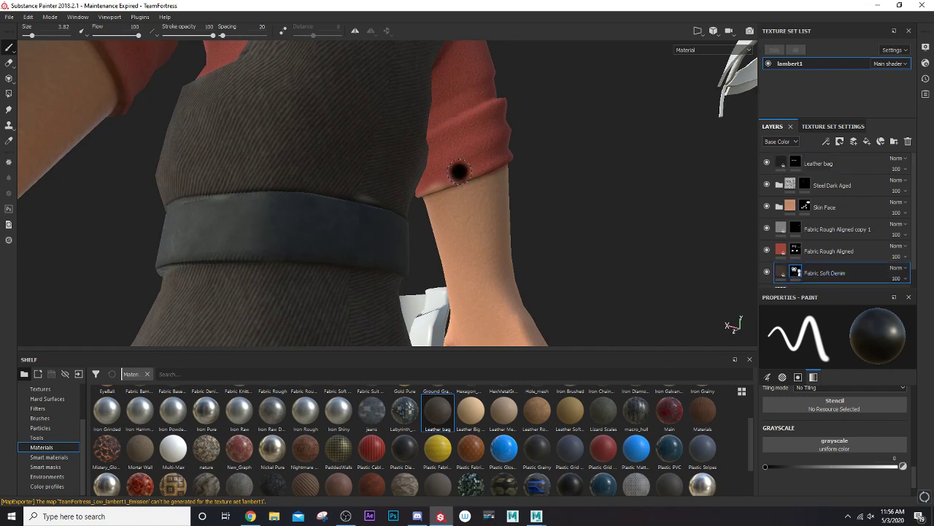
{"action": "left_click", "coordinate": [899, 467]}
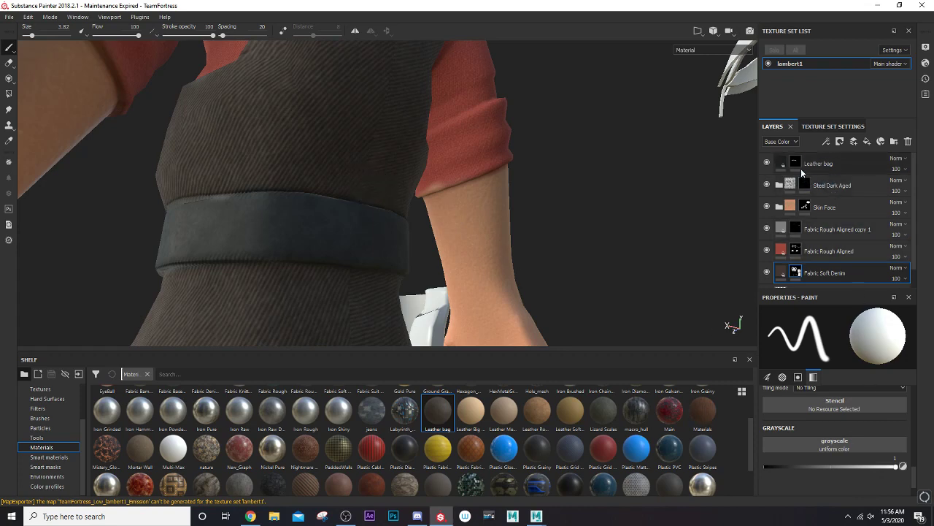
{"action": "left_click", "coordinate": [800, 166]}
{"action": "mouse_move", "coordinate": [309, 214]}
{"action": "left_mouse_down", "text": "alt"}
{"action": "mouse_move", "coordinate": [495, 182]}
{"action": "mouse_move", "coordinate": [559, 151]}
{"action": "left_mouse_up", "text": "alt"}
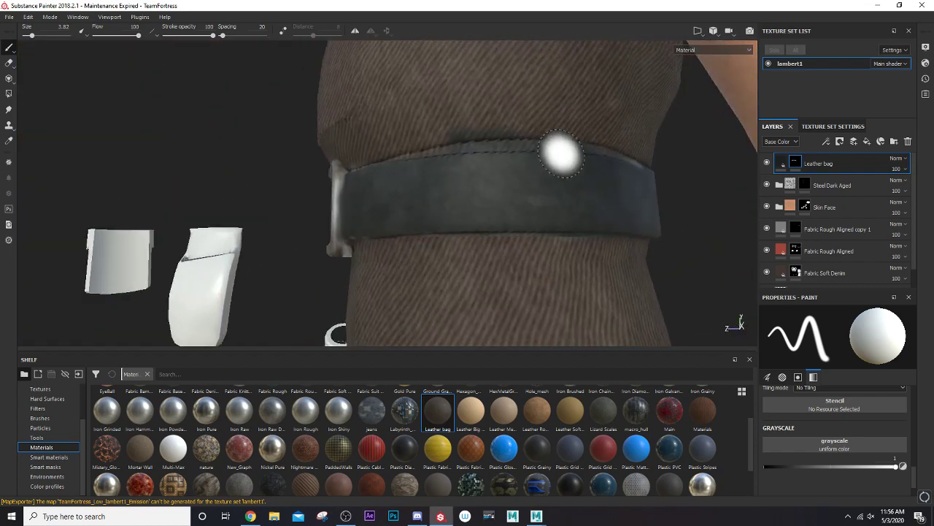
{"action": "left_click", "coordinate": [902, 469]}
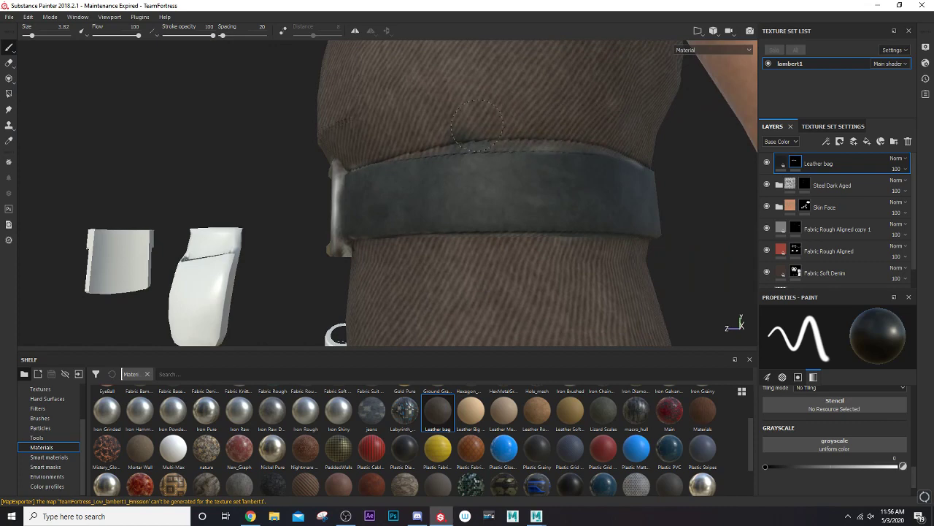
Move the view down to a side view of both white boots.
{"action": "scroll", "coordinate": [537, 267], "scroll_direction": "down", "scroll_amount": 3}
{"action": "mouse_move", "coordinate": [537, 266]}
{"action": "left_mouse_down", "text": "alt"}
{"action": "mouse_move", "coordinate": [514, 280]}
{"action": "mouse_move", "coordinate": [498, 164]}
{"action": "mouse_move", "coordinate": [489, 219]}
{"action": "left_mouse_up", "text": "alt"}
{"action": "scroll", "coordinate": [481, 295], "scroll_direction": "up", "scroll_amount": 5}
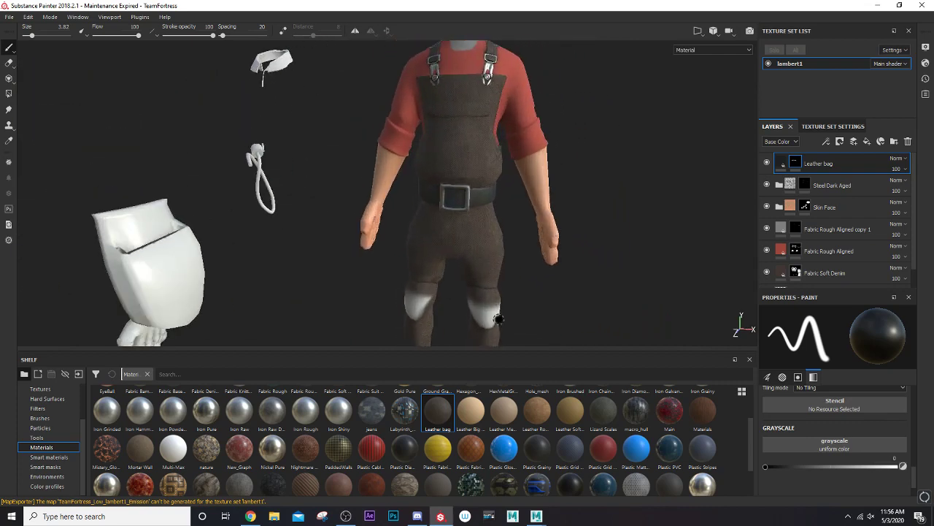
{"action": "middle_click_drag", "start_coordinate": [481, 295], "coordinate": [462, 135], "text": "alt"}
{"action": "scroll", "coordinate": [463, 169], "scroll_direction": "up", "scroll_amount": 2}
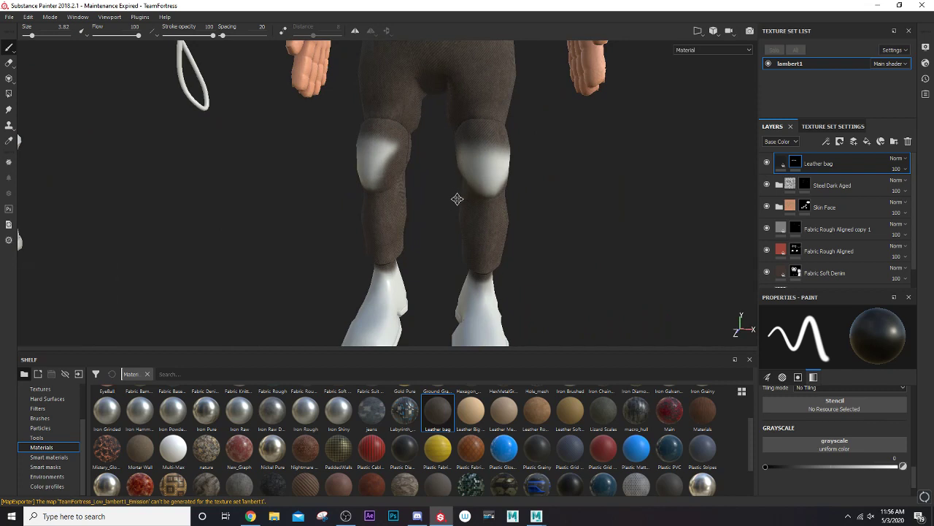
{"action": "middle_click_drag", "start_coordinate": [457, 199], "coordinate": [499, 189], "text": "alt"}
{"action": "left_click_drag", "start_coordinate": [559, 205], "coordinate": [405, 200], "text": "alt"}
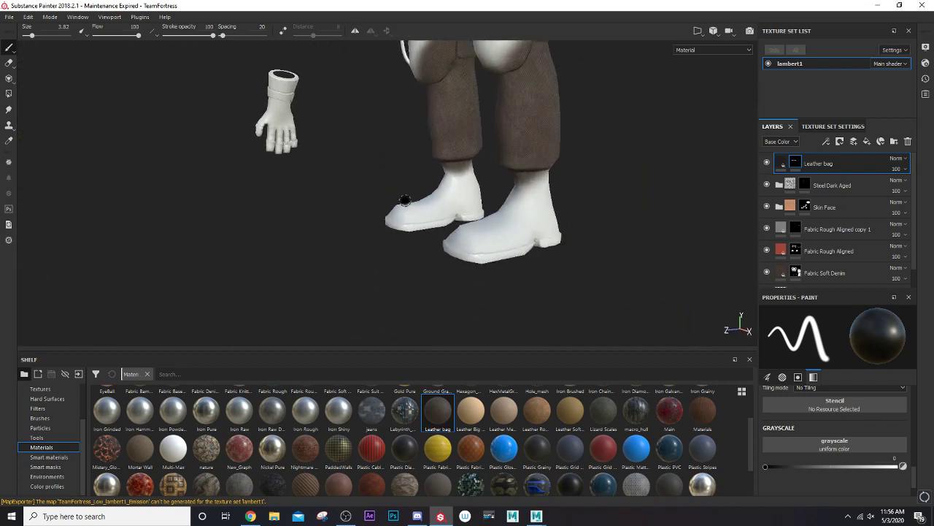
Set the Leather bag mask to reveal, brush size 9.94, and paint leather down the first boot.
{"action": "left_click", "coordinate": [904, 467]}
{"action": "mouse_move", "coordinate": [459, 225]}
{"action": "right_mouse_down", "text": "alt"}
{"action": "mouse_move", "coordinate": [463, 196]}
{"action": "mouse_move", "coordinate": [501, 198]}
{"action": "mouse_move", "coordinate": [534, 229]}
{"action": "mouse_move", "coordinate": [544, 219]}
{"action": "right_mouse_up", "text": "alt"}
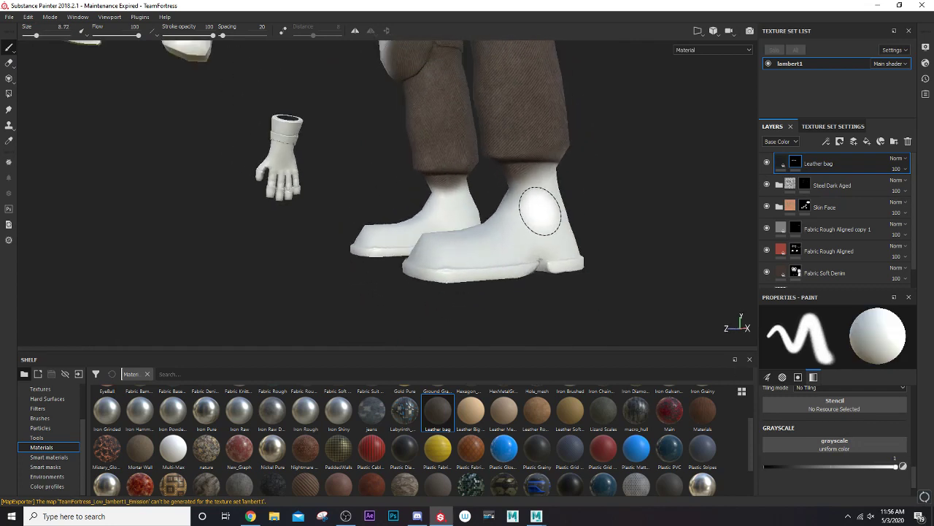
{"action": "mouse_move", "coordinate": [537, 198]}
{"action": "left_mouse_down"}
{"action": "mouse_move", "coordinate": [548, 248]}
{"action": "mouse_move", "coordinate": [438, 264]}
{"action": "mouse_move", "coordinate": [519, 267]}
{"action": "mouse_move", "coordinate": [427, 264]}
{"action": "mouse_move", "coordinate": [535, 251]}
{"action": "mouse_move", "coordinate": [456, 243]}
{"action": "left_mouse_up"}
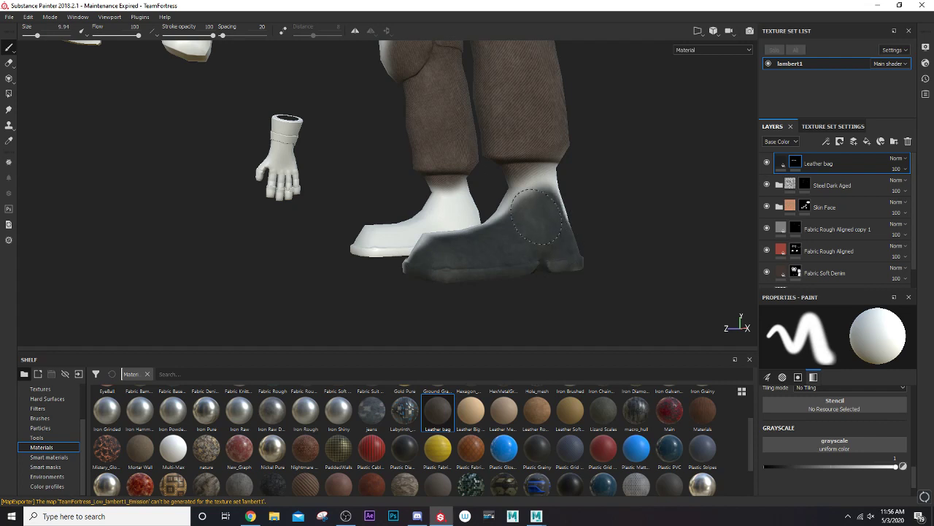
{"action": "mouse_move", "coordinate": [412, 222]}
{"action": "left_mouse_down", "text": "alt"}
{"action": "mouse_move", "coordinate": [577, 256]}
{"action": "mouse_move", "coordinate": [526, 212]}
{"action": "mouse_move", "coordinate": [526, 274]}
{"action": "left_mouse_up", "text": "alt"}
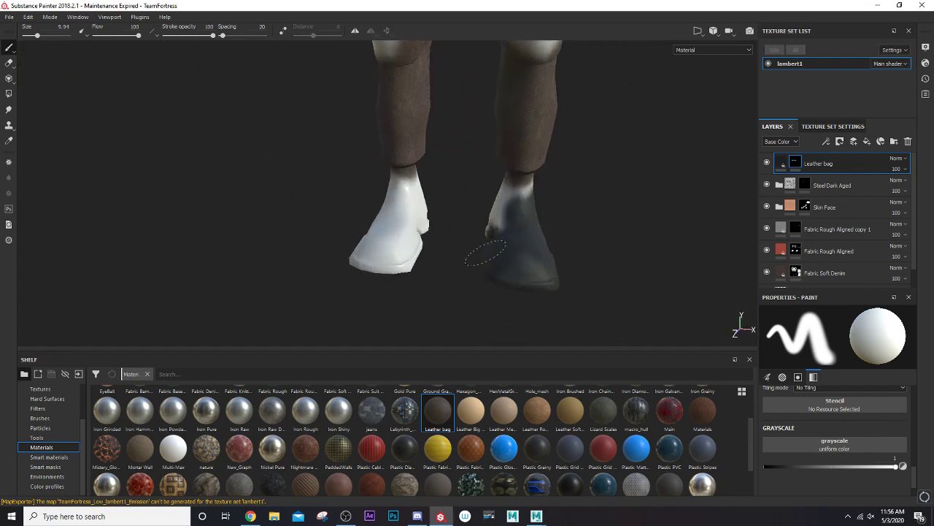
{"action": "scroll", "coordinate": [499, 223], "scroll_direction": "up", "scroll_amount": 5}
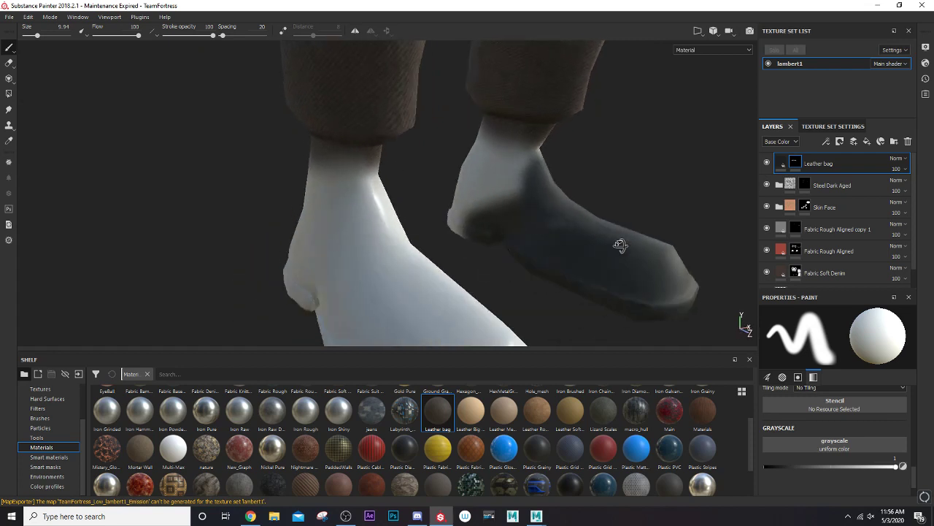
{"action": "mouse_move", "coordinate": [617, 246]}
{"action": "left_mouse_down", "text": "alt"}
{"action": "mouse_move", "coordinate": [461, 207]}
{"action": "mouse_move", "coordinate": [511, 175]}
{"action": "mouse_move", "coordinate": [471, 176]}
{"action": "mouse_move", "coordinate": [494, 215]}
{"action": "mouse_move", "coordinate": [428, 246]}
{"action": "mouse_move", "coordinate": [465, 225]}
{"action": "mouse_move", "coordinate": [428, 198]}
{"action": "mouse_move", "coordinate": [445, 160]}
{"action": "mouse_move", "coordinate": [476, 150]}
{"action": "mouse_move", "coordinate": [451, 146]}
{"action": "left_mouse_up", "text": "alt"}
{"action": "scroll", "coordinate": [471, 175], "scroll_direction": "up", "scroll_amount": 4}
{"action": "scroll", "coordinate": [576, 193], "scroll_direction": "up", "scroll_amount": 3}
{"action": "scroll", "coordinate": [580, 194], "scroll_direction": "down", "scroll_amount": 7}
{"action": "scroll", "coordinate": [438, 219], "scroll_direction": "down", "scroll_amount": 2}
{"action": "scroll", "coordinate": [375, 157], "scroll_direction": "down", "scroll_amount": 3}
{"action": "scroll", "coordinate": [478, 143], "scroll_direction": "up", "scroll_amount": 1}
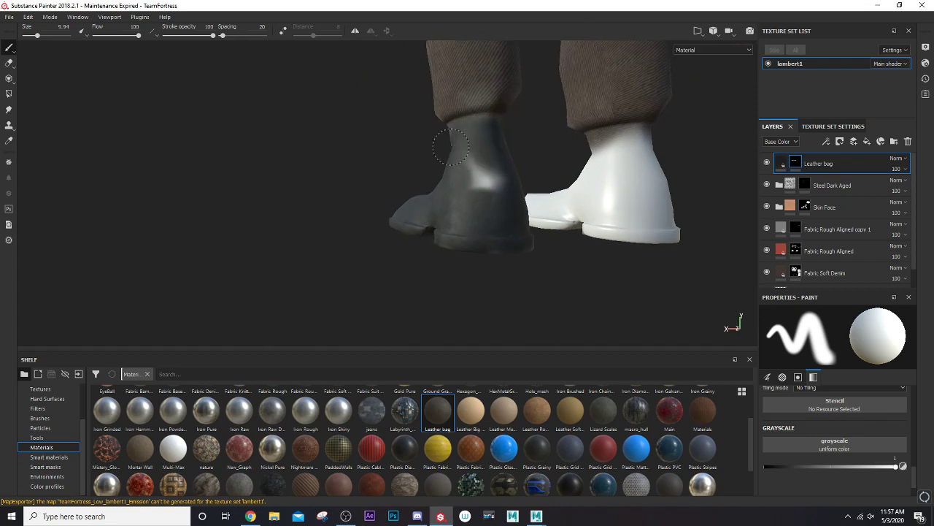
{"action": "mouse_move", "coordinate": [480, 208]}
{"action": "left_mouse_down", "text": "alt"}
{"action": "mouse_move", "coordinate": [455, 246]}
{"action": "mouse_move", "coordinate": [428, 204]}
{"action": "mouse_move", "coordinate": [390, 198]}
{"action": "left_mouse_up", "text": "alt"}
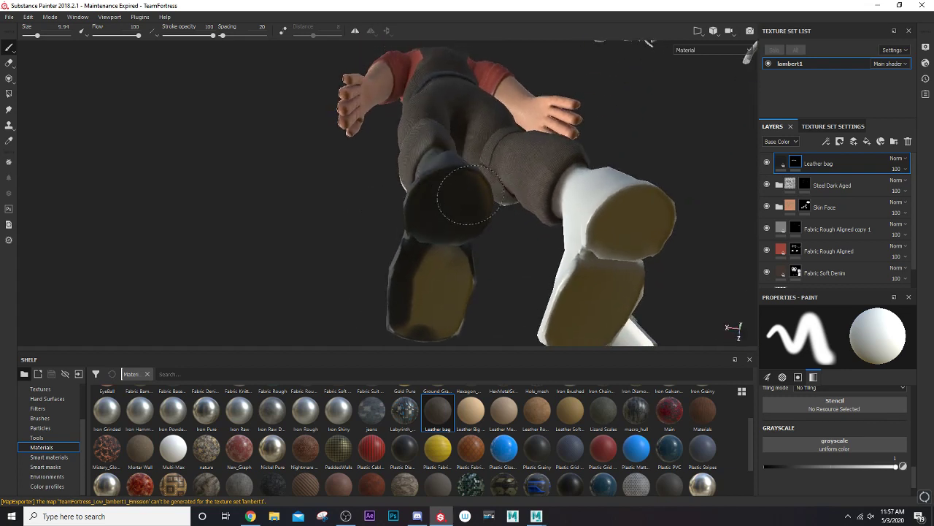
Paint leather over the left boot's sole and remaining white surface.
{"action": "mouse_move", "coordinate": [481, 220]}
{"action": "left_mouse_down"}
{"action": "mouse_move", "coordinate": [452, 281]}
{"action": "mouse_move", "coordinate": [423, 276]}
{"action": "mouse_move", "coordinate": [415, 315]}
{"action": "mouse_move", "coordinate": [450, 307]}
{"action": "mouse_move", "coordinate": [343, 212]}
{"action": "mouse_move", "coordinate": [317, 285]}
{"action": "mouse_move", "coordinate": [325, 263]}
{"action": "mouse_move", "coordinate": [375, 236]}
{"action": "mouse_move", "coordinate": [340, 216]}
{"action": "mouse_move", "coordinate": [420, 202]}
{"action": "mouse_move", "coordinate": [380, 284]}
{"action": "mouse_move", "coordinate": [511, 255]}
{"action": "mouse_move", "coordinate": [459, 286]}
{"action": "left_mouse_up"}
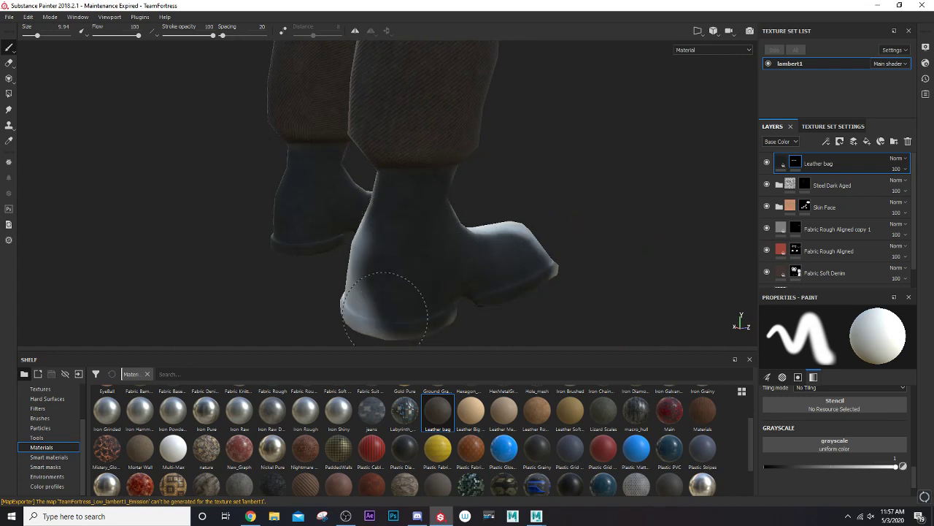
{"action": "mouse_move", "coordinate": [532, 303]}
{"action": "left_mouse_down", "text": "alt"}
{"action": "mouse_move", "coordinate": [581, 245]}
{"action": "mouse_move", "coordinate": [472, 229]}
{"action": "left_mouse_up", "text": "alt"}
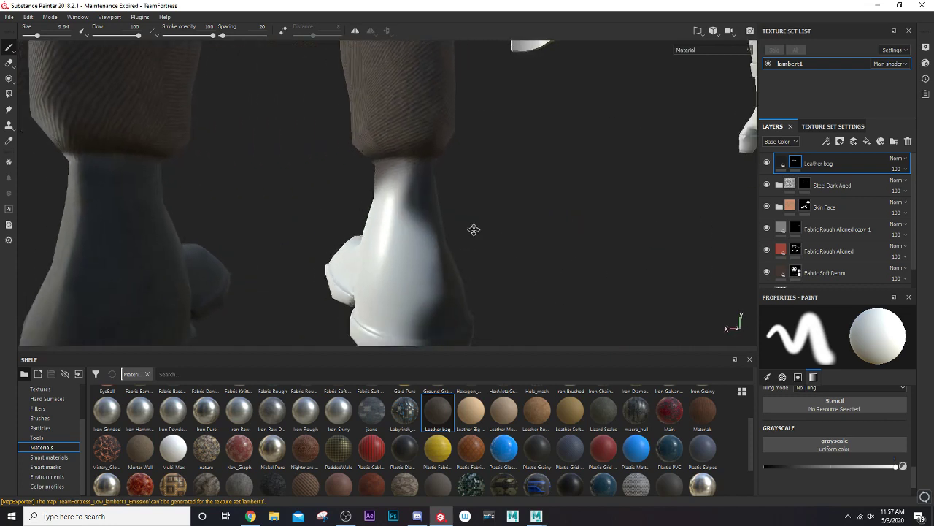
{"action": "scroll", "coordinate": [471, 229], "scroll_direction": "up", "scroll_amount": 3}
{"action": "mouse_move", "coordinate": [426, 173]}
{"action": "left_mouse_down"}
{"action": "mouse_move", "coordinate": [449, 280]}
{"action": "mouse_move", "coordinate": [438, 267]}
{"action": "mouse_move", "coordinate": [479, 250]}
{"action": "mouse_move", "coordinate": [445, 299]}
{"action": "mouse_move", "coordinate": [385, 219]}
{"action": "left_mouse_up"}
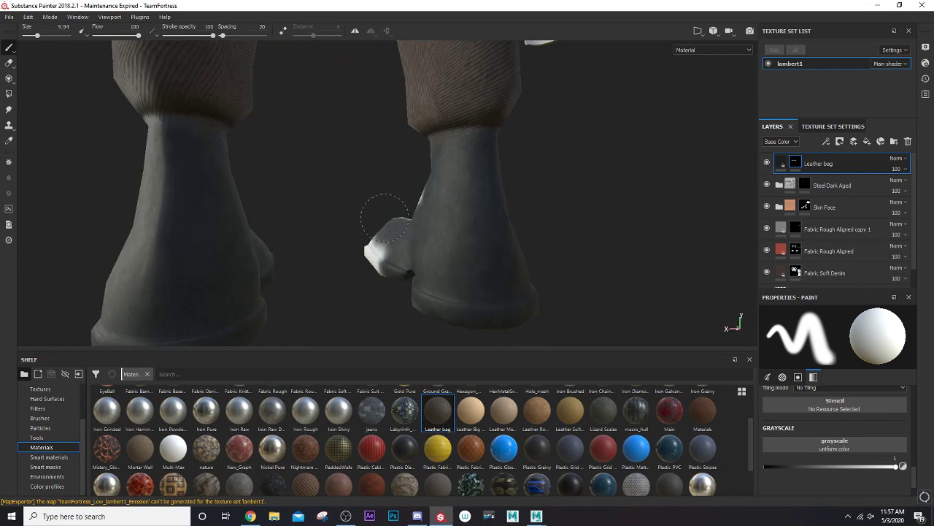
{"action": "scroll", "coordinate": [439, 231], "scroll_direction": "down", "scroll_amount": 3}
{"action": "left_click_drag", "start_coordinate": [439, 231], "coordinate": [671, 236], "text": "alt"}
{"action": "scroll", "coordinate": [672, 235], "scroll_direction": "up", "scroll_amount": 2}
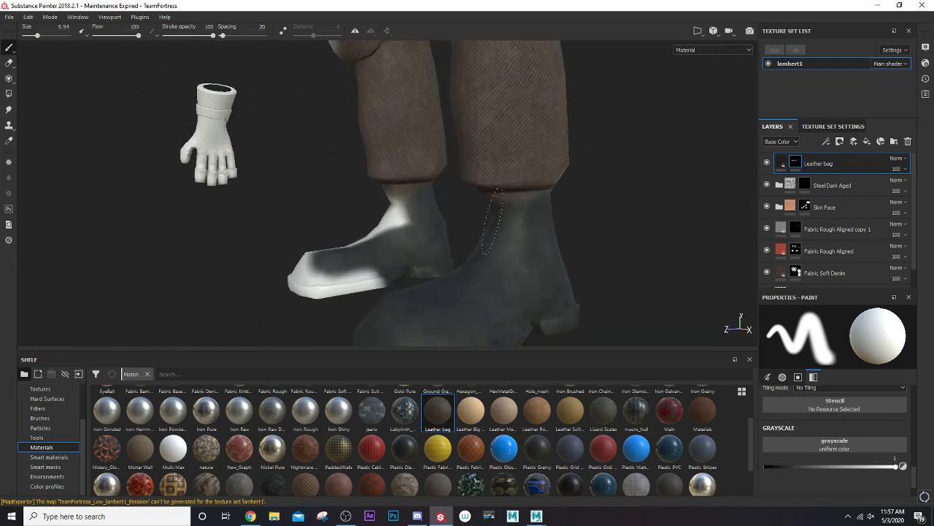
Cover the boot toe, tan sole and light ankle edge with leather.
{"action": "mouse_move", "coordinate": [507, 234]}
{"action": "left_mouse_down", "text": "alt"}
{"action": "mouse_move", "coordinate": [594, 209]}
{"action": "mouse_move", "coordinate": [598, 219]}
{"action": "left_mouse_up", "text": "alt"}
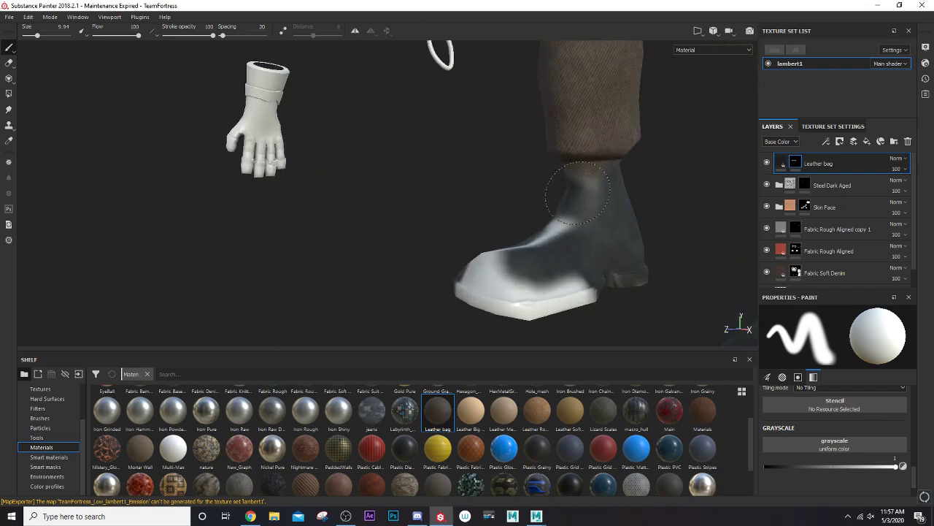
{"action": "middle_click_drag", "start_coordinate": [613, 189], "coordinate": [609, 186], "text": "alt"}
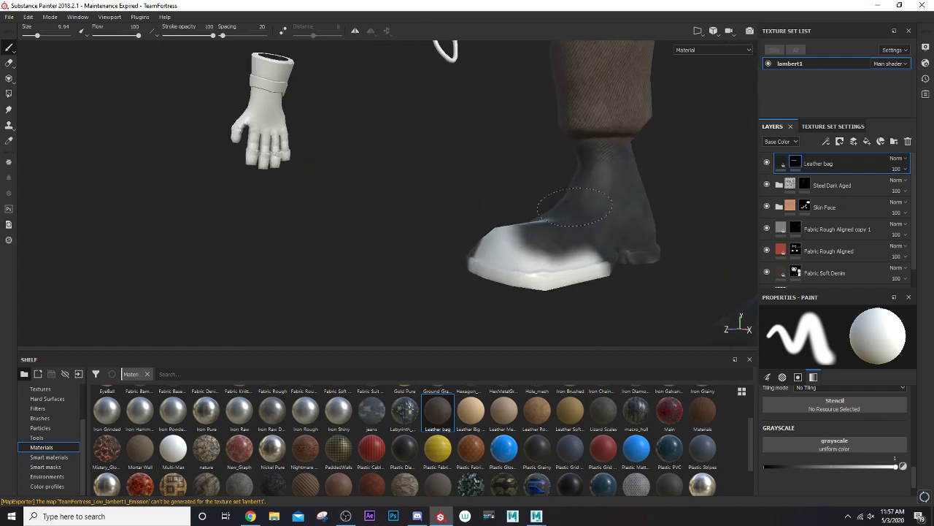
{"action": "mouse_move", "coordinate": [575, 207]}
{"action": "left_mouse_down"}
{"action": "mouse_move", "coordinate": [515, 240]}
{"action": "mouse_move", "coordinate": [490, 233]}
{"action": "mouse_move", "coordinate": [562, 269]}
{"action": "mouse_move", "coordinate": [509, 205]}
{"action": "left_mouse_up"}
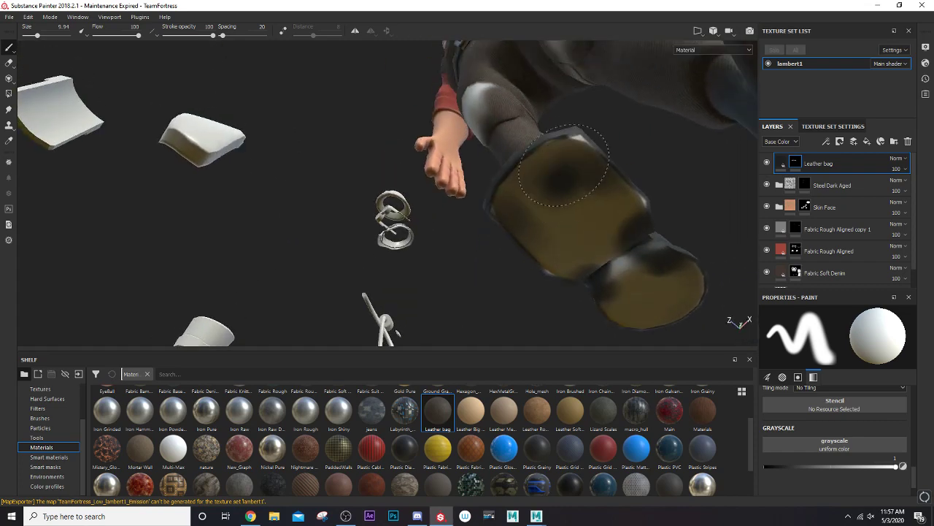
{"action": "mouse_move", "coordinate": [568, 146]}
{"action": "left_mouse_down"}
{"action": "mouse_move", "coordinate": [558, 219]}
{"action": "mouse_move", "coordinate": [563, 209]}
{"action": "mouse_move", "coordinate": [606, 233]}
{"action": "mouse_move", "coordinate": [555, 269]}
{"action": "left_mouse_up"}
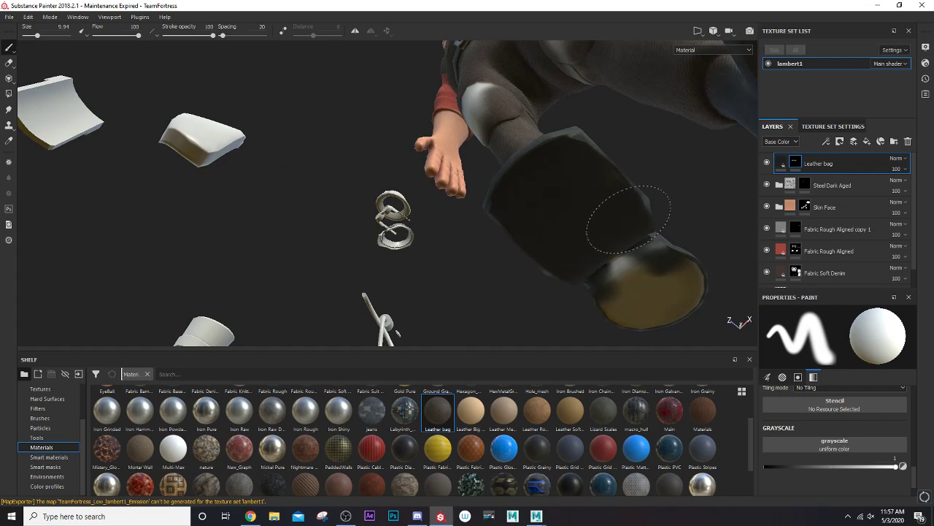
{"action": "mouse_move", "coordinate": [628, 220]}
{"action": "left_mouse_down"}
{"action": "mouse_move", "coordinate": [634, 256]}
{"action": "mouse_move", "coordinate": [684, 279]}
{"action": "left_mouse_up"}
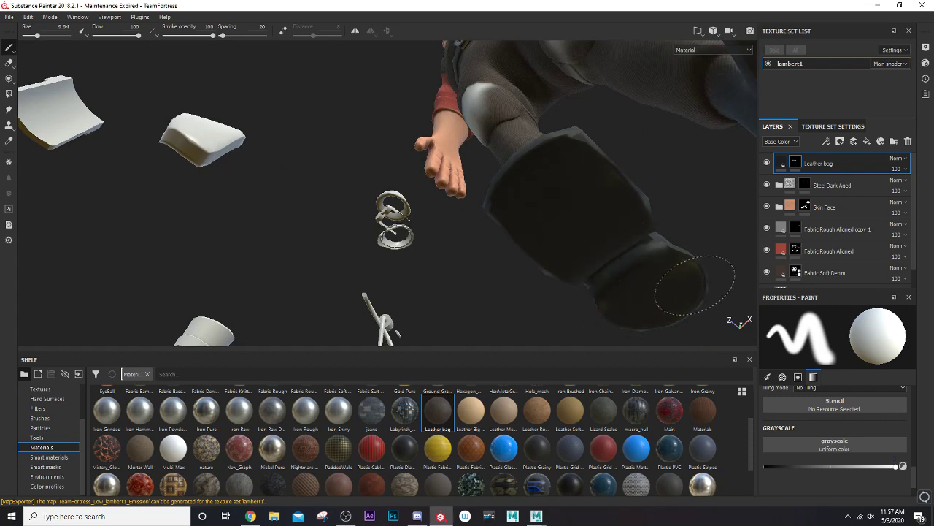
{"action": "mouse_move", "coordinate": [622, 225]}
{"action": "left_mouse_down", "text": "alt"}
{"action": "mouse_move", "coordinate": [488, 277]}
{"action": "mouse_move", "coordinate": [559, 290]}
{"action": "mouse_move", "coordinate": [668, 263]}
{"action": "mouse_move", "coordinate": [590, 244]}
{"action": "mouse_move", "coordinate": [559, 216]}
{"action": "mouse_move", "coordinate": [701, 277]}
{"action": "left_mouse_up", "text": "alt"}
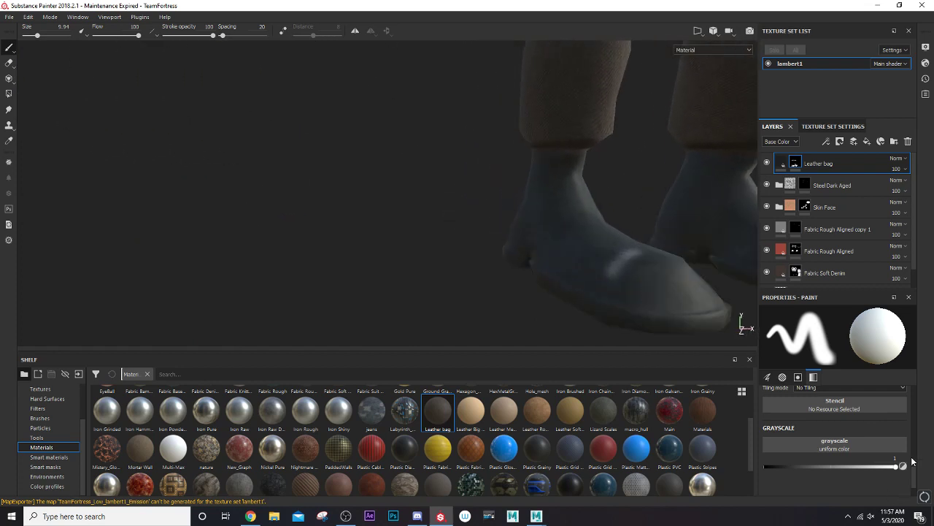
Shrink the brush to 4.64 while moving between the Denim and Leather bag masks.
{"action": "left_click_drag", "start_coordinate": [903, 467], "coordinate": [765, 468]}
{"action": "left_click", "coordinate": [562, 209]}
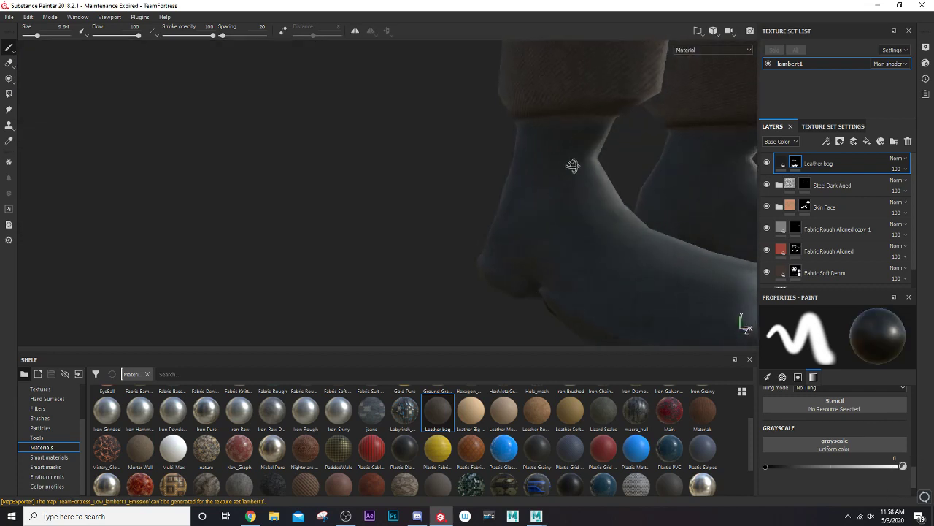
{"action": "left_click_drag", "start_coordinate": [574, 162], "coordinate": [649, 211], "text": "alt"}
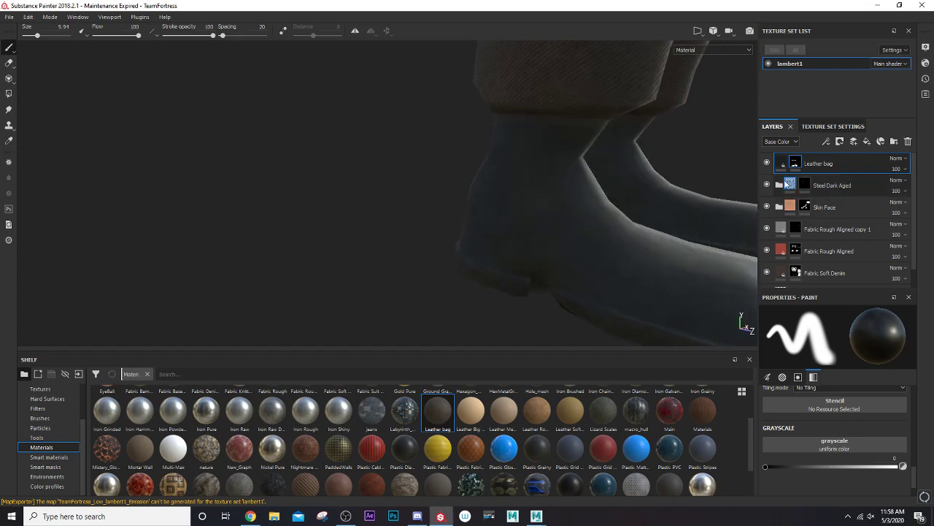
{"action": "left_click", "coordinate": [799, 274]}
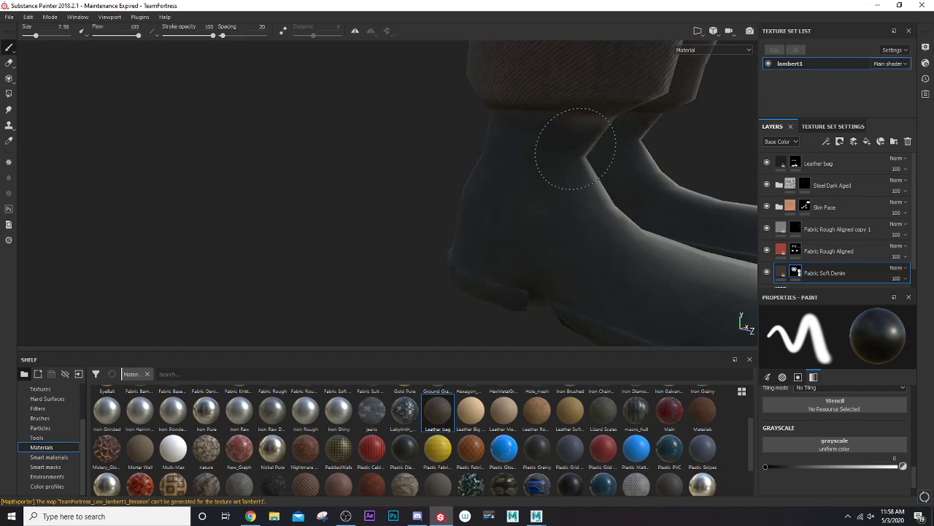
{"action": "left_click_drag", "start_coordinate": [605, 156], "coordinate": [601, 163], "text": "alt"}
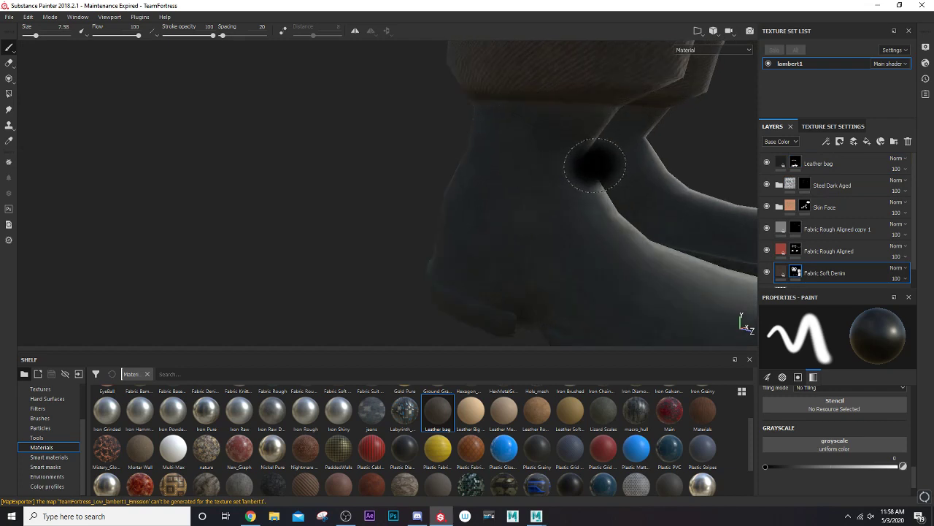
{"action": "right_click_drag", "start_coordinate": [586, 134], "coordinate": [558, 129], "text": "ctrl"}
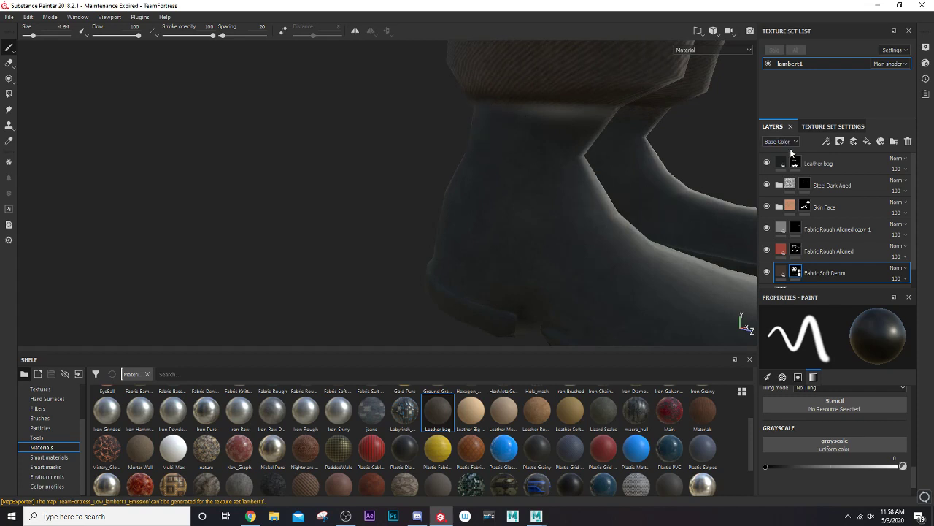
{"action": "left_click", "coordinate": [798, 165]}
{"action": "left_click", "coordinate": [901, 467]}
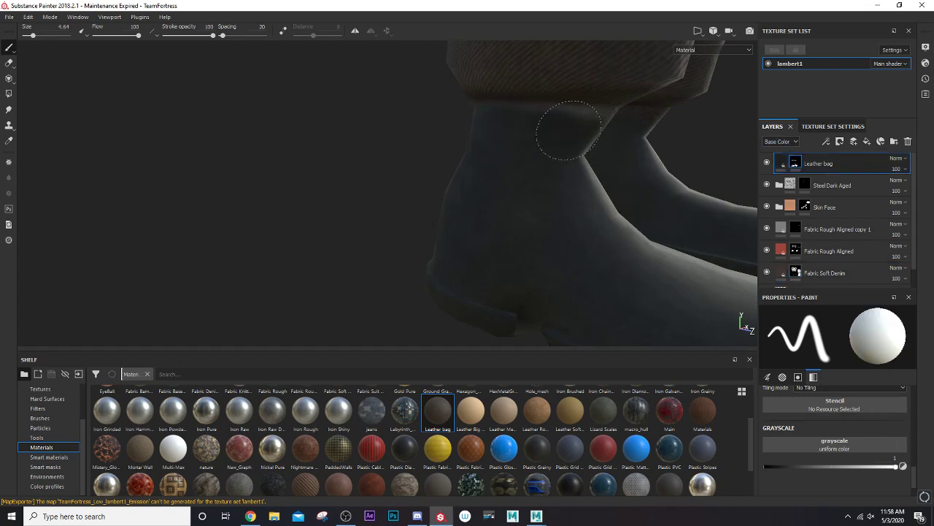
Select the Fabric Soft Denim mask at value 0 and dab a black dot on the boot.
{"action": "scroll", "coordinate": [511, 135], "scroll_direction": "down", "scroll_amount": 1}
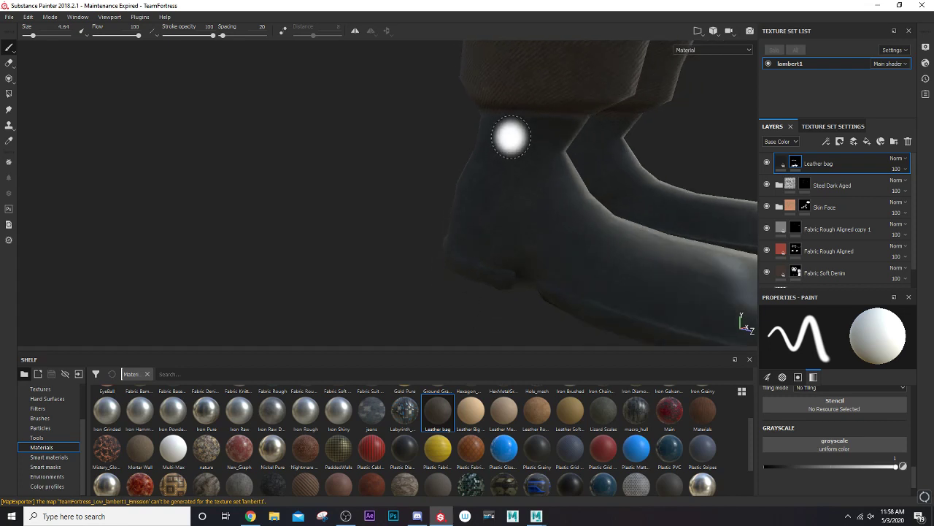
{"action": "scroll", "coordinate": [496, 139], "scroll_direction": "down", "scroll_amount": 2}
{"action": "scroll", "coordinate": [475, 142], "scroll_direction": "down", "scroll_amount": 2}
{"action": "scroll", "coordinate": [571, 158], "scroll_direction": "down", "scroll_amount": 1}
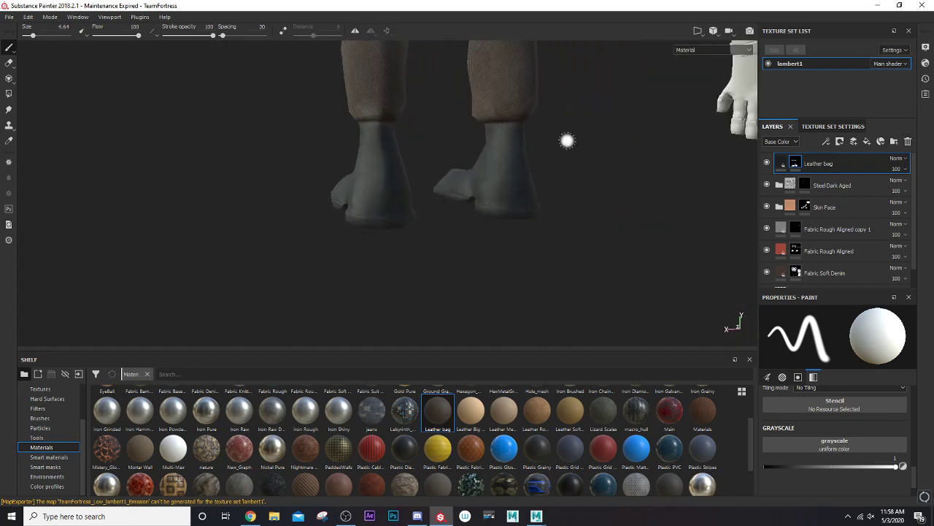
{"action": "scroll", "coordinate": [562, 141], "scroll_direction": "up", "scroll_amount": 2}
{"action": "scroll", "coordinate": [554, 139], "scroll_direction": "up", "scroll_amount": 2}
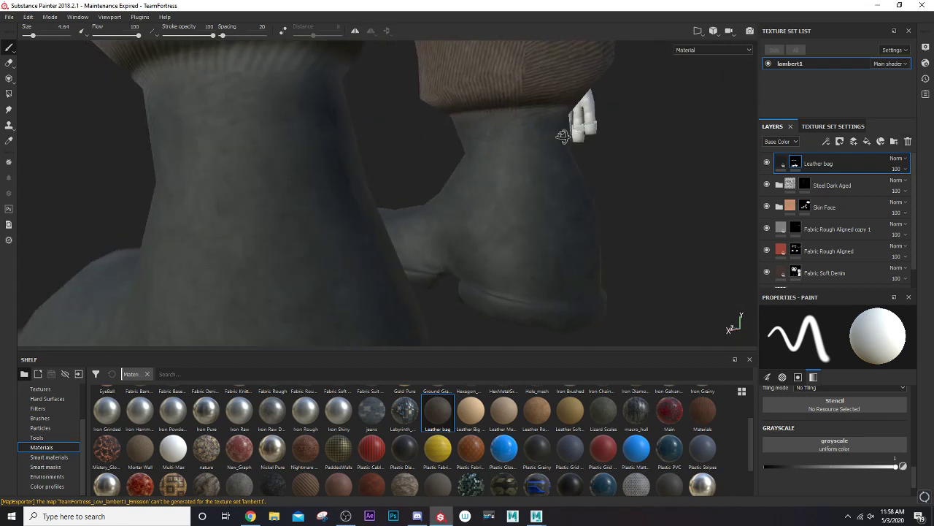
{"action": "left_click", "coordinate": [798, 274]}
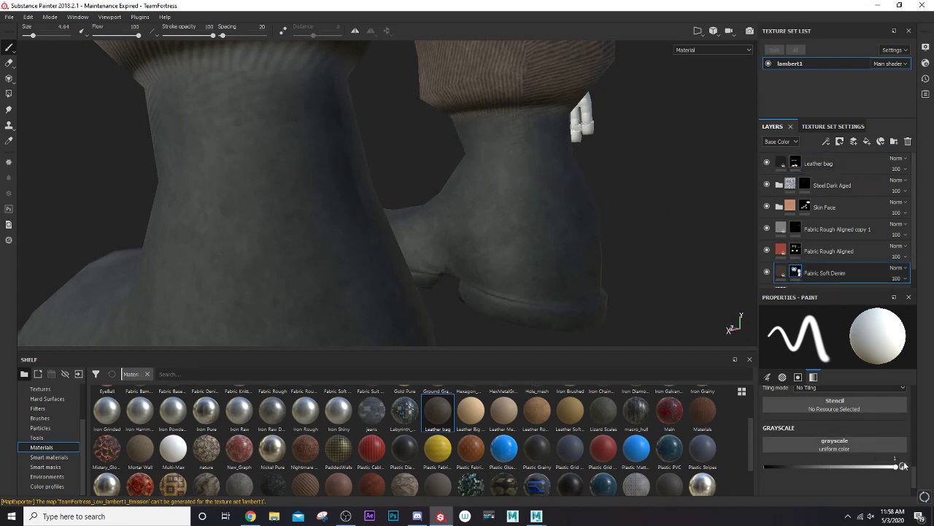
{"action": "left_click_drag", "start_coordinate": [902, 465], "coordinate": [765, 467]}
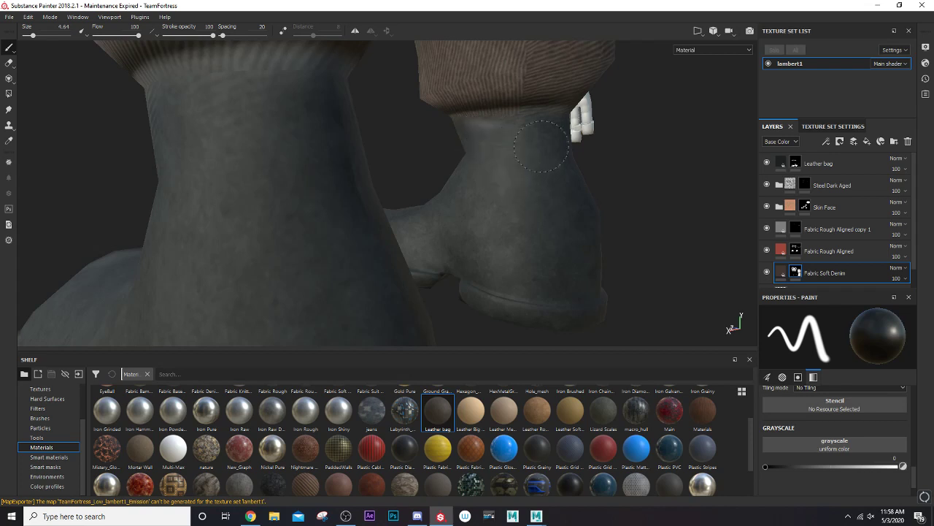
{"action": "left_click", "coordinate": [475, 138]}
Add black touch-up dots on the right boot, undoing the last one.
{"action": "scroll", "coordinate": [474, 137], "scroll_direction": "down", "scroll_amount": 3}
{"action": "scroll", "coordinate": [473, 137], "scroll_direction": "down", "scroll_amount": 3}
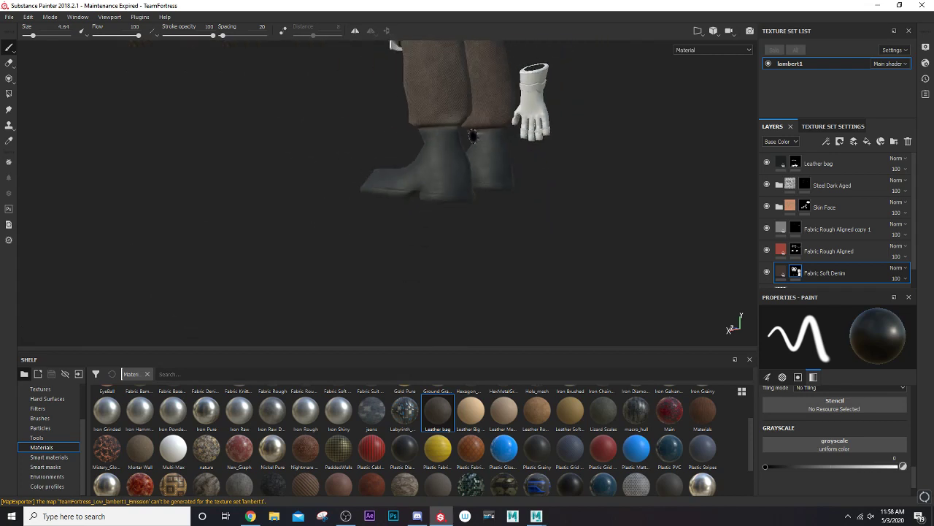
{"action": "mouse_move", "coordinate": [395, 149]}
{"action": "left_mouse_down", "text": "alt"}
{"action": "mouse_move", "coordinate": [640, 163]}
{"action": "mouse_move", "coordinate": [538, 141]}
{"action": "left_mouse_up", "text": "alt"}
{"action": "scroll", "coordinate": [527, 153], "scroll_direction": "up", "scroll_amount": 2}
{"action": "scroll", "coordinate": [409, 119], "scroll_direction": "up", "scroll_amount": 3}
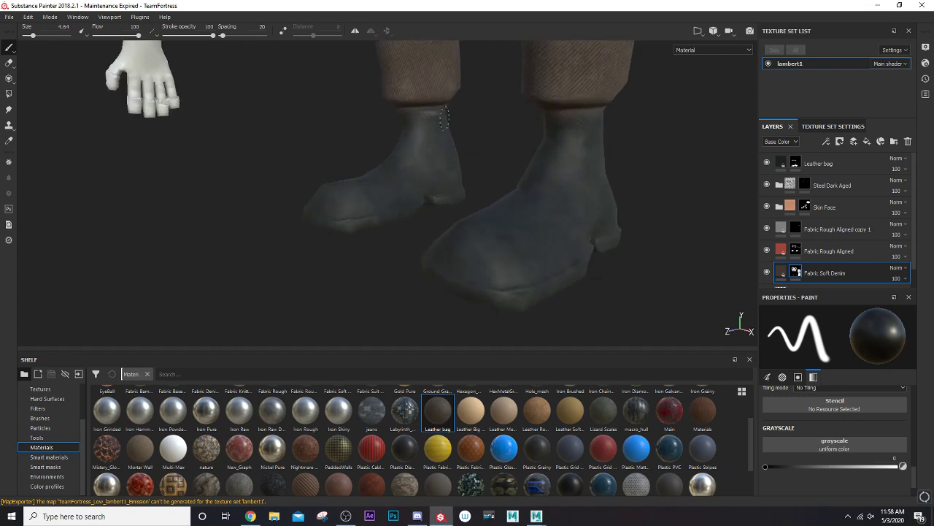
{"action": "left_click_drag", "start_coordinate": [407, 124], "coordinate": [604, 133], "text": "alt"}
{"action": "left_click", "coordinate": [604, 133]}
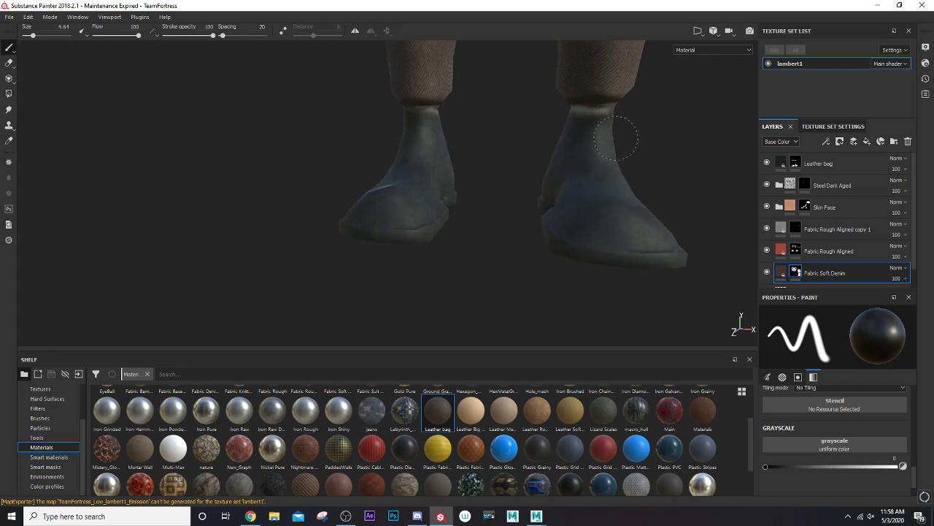
{"action": "left_click_drag", "start_coordinate": [611, 149], "coordinate": [424, 133], "text": "alt"}
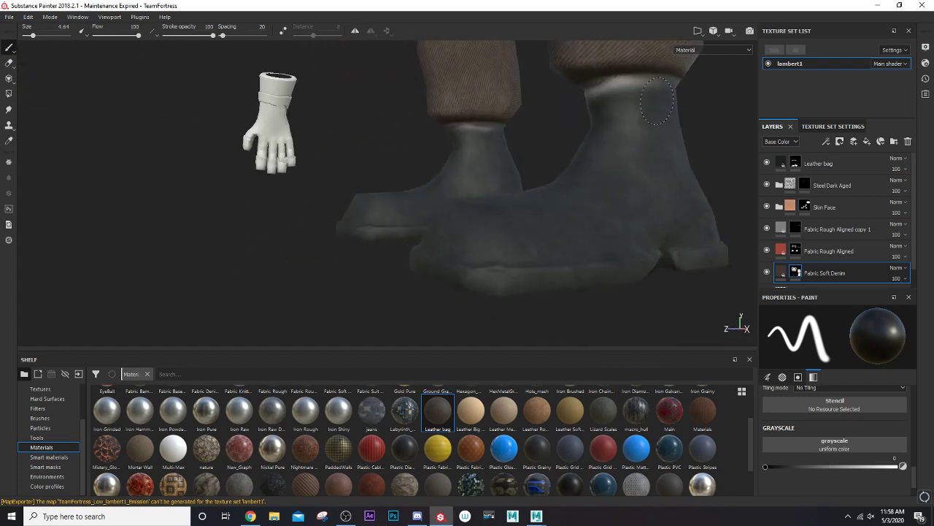
{"action": "mouse_move", "coordinate": [657, 101]}
{"action": "left_mouse_down", "text": "alt"}
{"action": "mouse_move", "coordinate": [647, 129]}
{"action": "mouse_move", "coordinate": [679, 108]}
{"action": "left_mouse_up", "text": "alt"}
{"action": "left_click", "coordinate": [572, 102]}
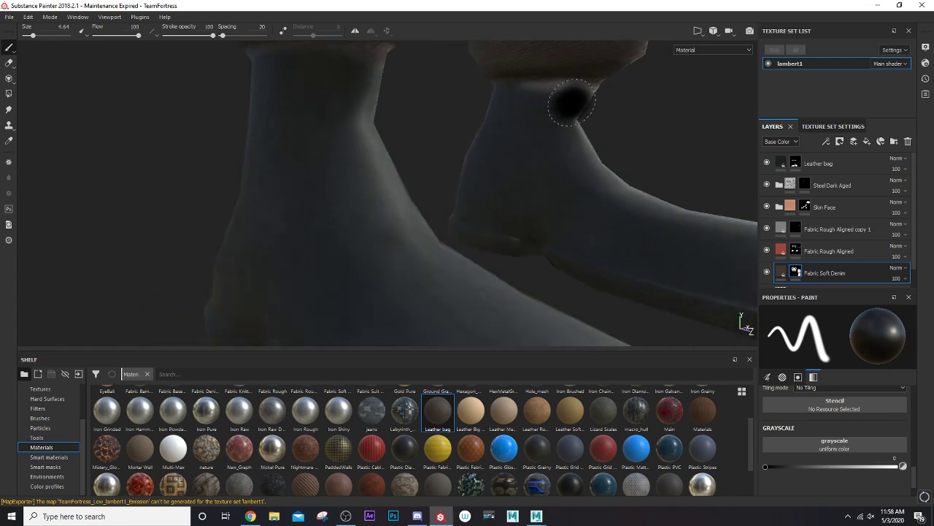
{"action": "key", "text": "ctrl+z"}
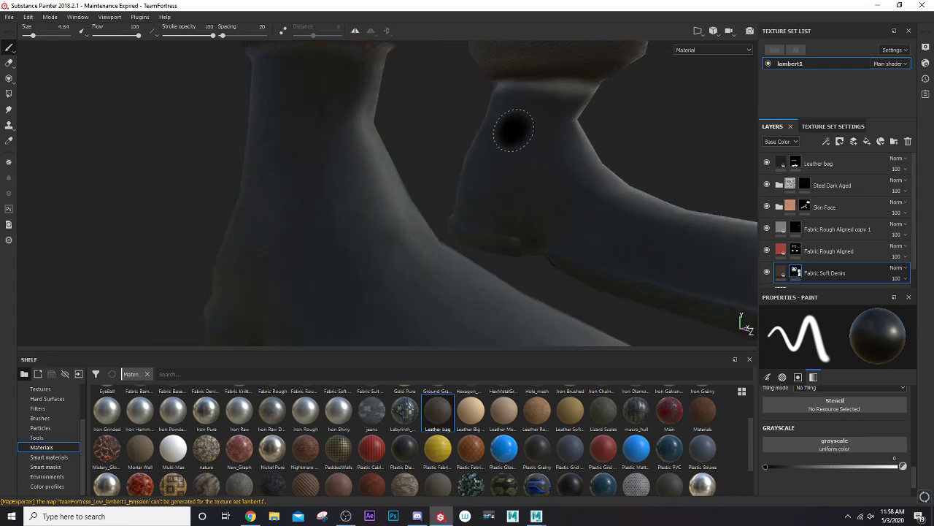
Select the Leather bag layer and set its paint value to white (1).
{"action": "mouse_move", "coordinate": [514, 130]}
{"action": "left_mouse_down", "text": "alt"}
{"action": "mouse_move", "coordinate": [645, 139]}
{"action": "mouse_move", "coordinate": [605, 98]}
{"action": "left_mouse_up", "text": "alt"}
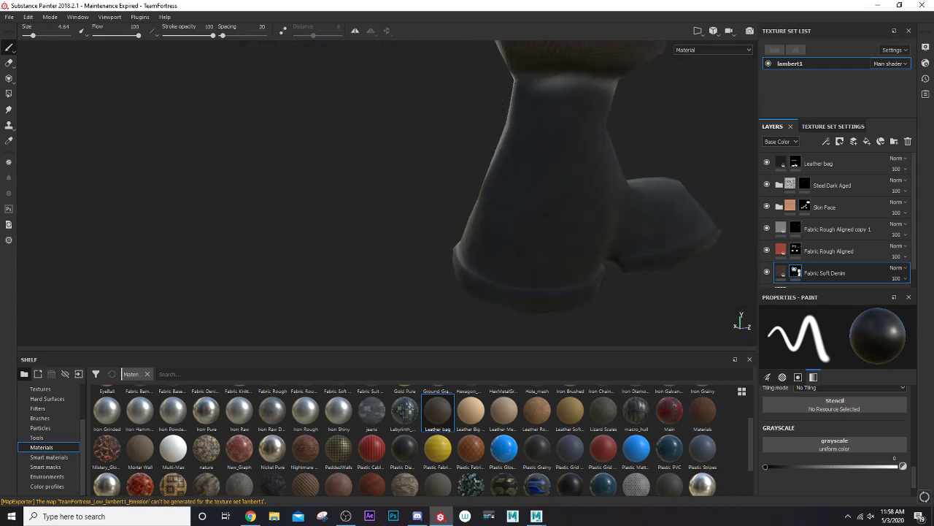
{"action": "left_click", "coordinate": [818, 164]}
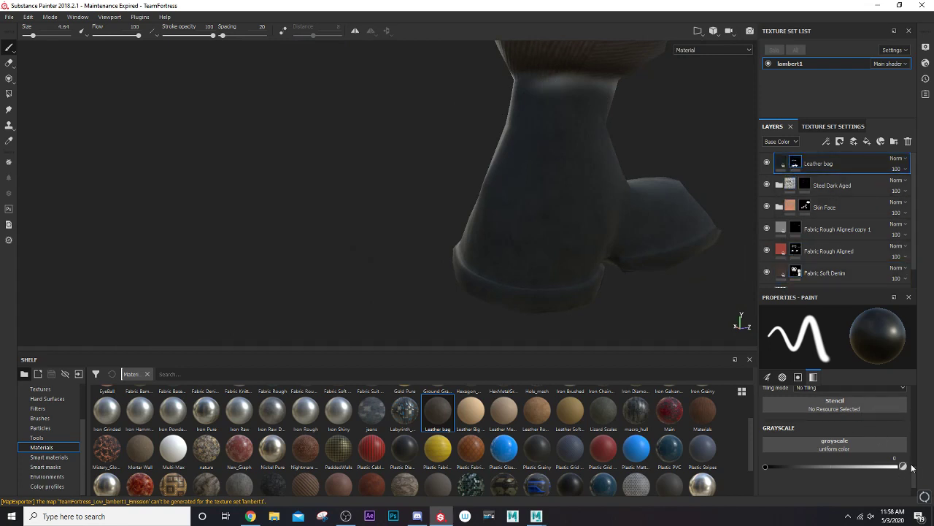
{"action": "left_click", "coordinate": [903, 464]}
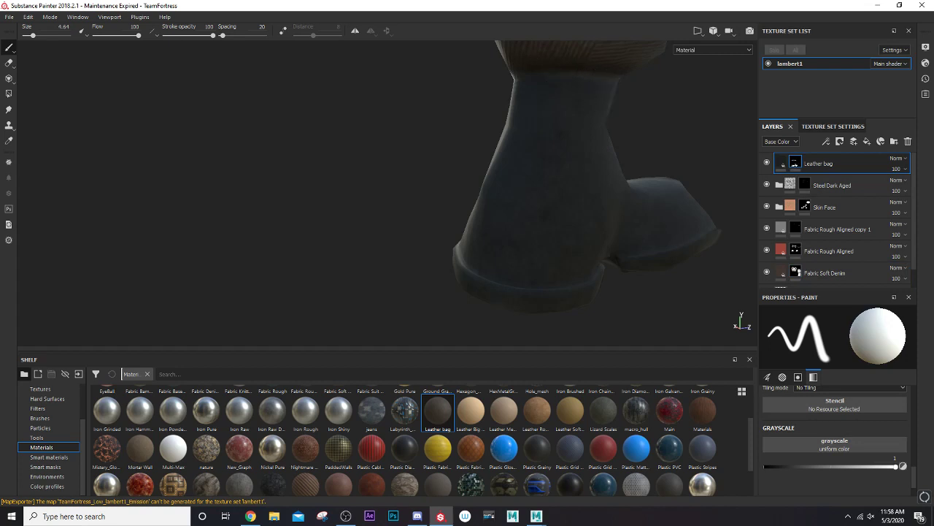
{"action": "mouse_move", "coordinate": [344, 130]}
{"action": "left_mouse_down", "text": "alt"}
{"action": "mouse_move", "coordinate": [568, 148]}
{"action": "mouse_move", "coordinate": [574, 100]}
{"action": "mouse_move", "coordinate": [265, 287]}
{"action": "left_mouse_up", "text": "alt"}
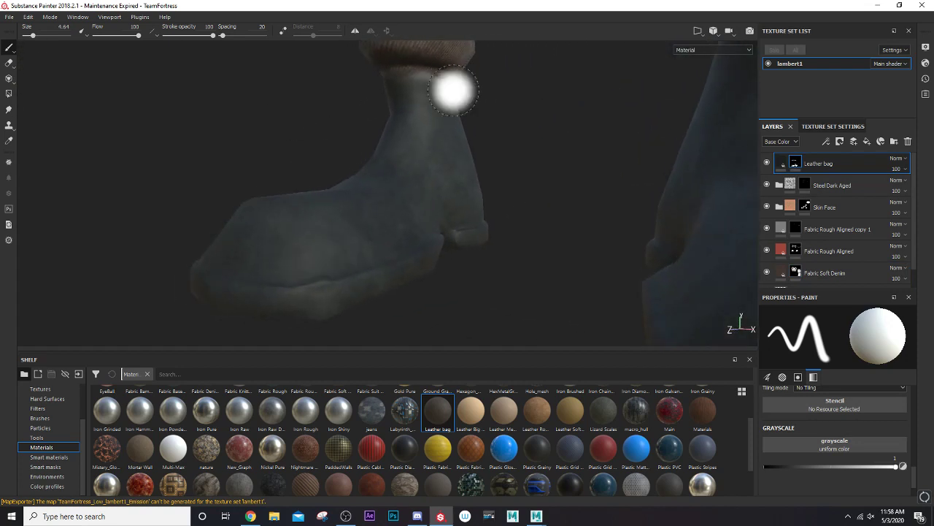
{"action": "left_click_drag", "start_coordinate": [396, 88], "coordinate": [503, 107], "text": "alt"}
{"action": "mouse_move", "coordinate": [503, 107]}
{"action": "middle_mouse_down", "text": "alt"}
{"action": "mouse_move", "coordinate": [514, 141]}
{"action": "mouse_move", "coordinate": [511, 133]}
{"action": "middle_mouse_up", "text": "alt"}
{"action": "scroll", "coordinate": [569, 143], "scroll_direction": "down", "scroll_amount": 2}
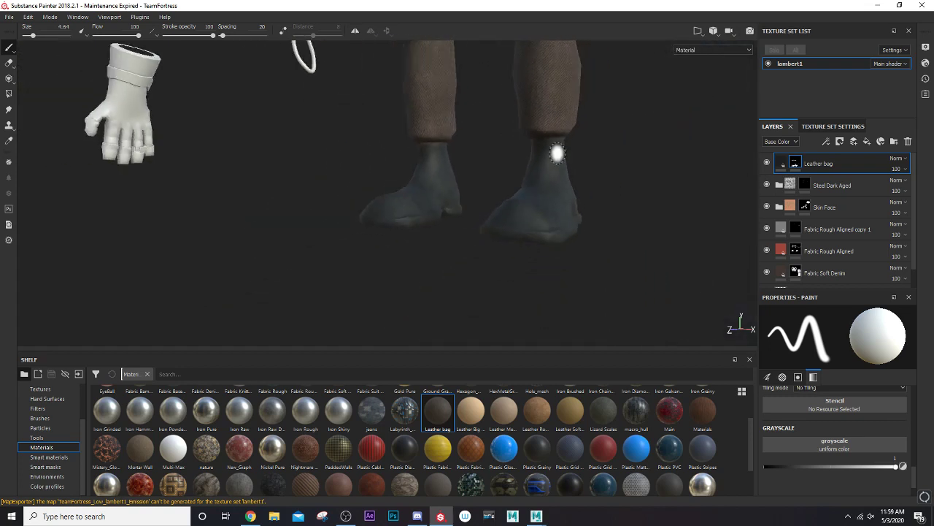
{"action": "scroll", "coordinate": [560, 161], "scroll_direction": "down", "scroll_amount": 2}
{"action": "scroll", "coordinate": [544, 167], "scroll_direction": "down", "scroll_amount": 3}
{"action": "scroll", "coordinate": [499, 246], "scroll_direction": "down", "scroll_amount": 1}
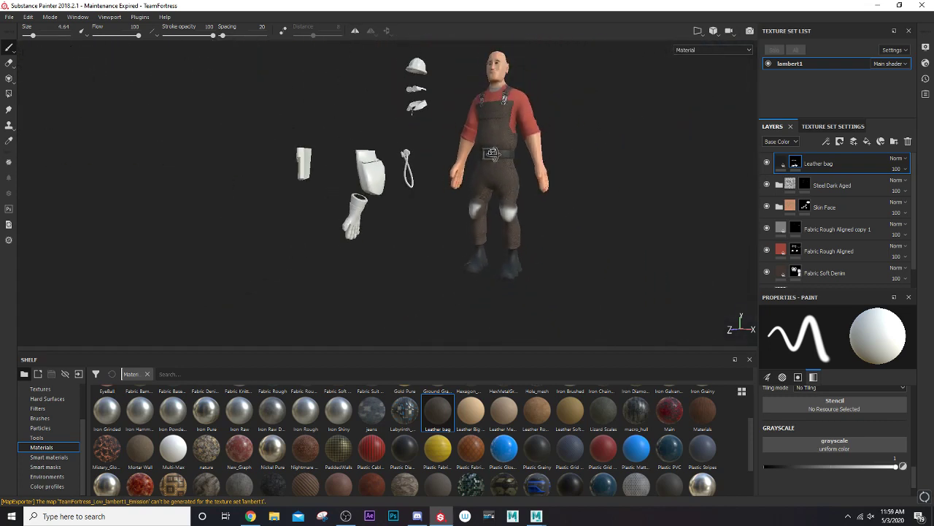
{"action": "left_click_drag", "start_coordinate": [507, 196], "coordinate": [478, 192], "text": "alt"}
{"action": "scroll", "coordinate": [479, 193], "scroll_direction": "up", "scroll_amount": 2}
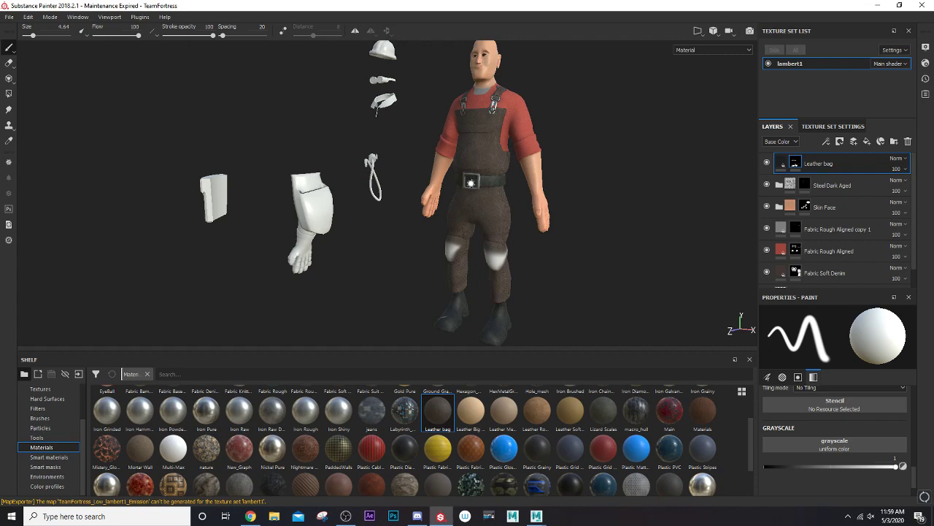
{"action": "left_click_drag", "start_coordinate": [471, 182], "coordinate": [271, 117], "text": "alt"}
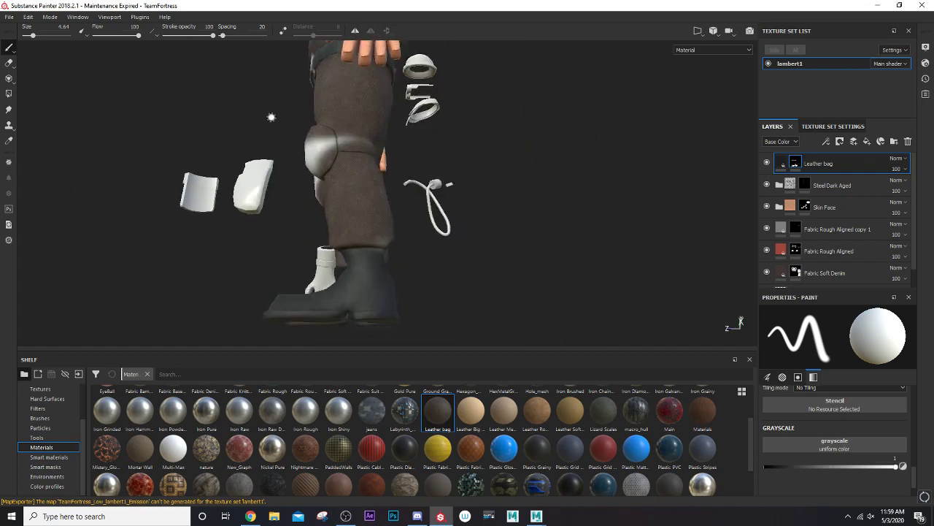
{"action": "scroll", "coordinate": [371, 199], "scroll_direction": "up", "scroll_amount": 3}
{"action": "scroll", "coordinate": [372, 199], "scroll_direction": "up", "scroll_amount": 2}
{"action": "scroll", "coordinate": [370, 199], "scroll_direction": "up", "scroll_amount": 2}
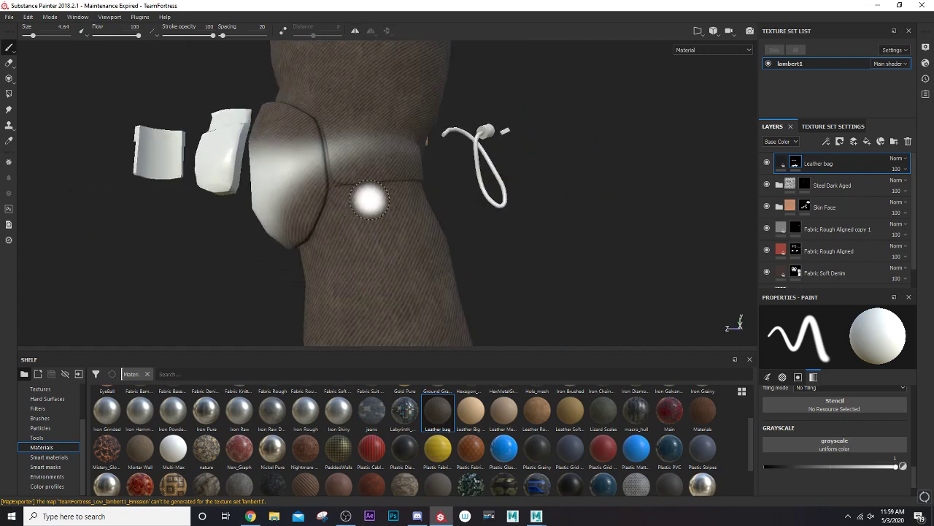
{"action": "mouse_move", "coordinate": [370, 199]}
{"action": "left_mouse_down", "text": "alt"}
{"action": "mouse_move", "coordinate": [342, 194]}
{"action": "mouse_move", "coordinate": [355, 153]}
{"action": "left_mouse_up", "text": "alt"}
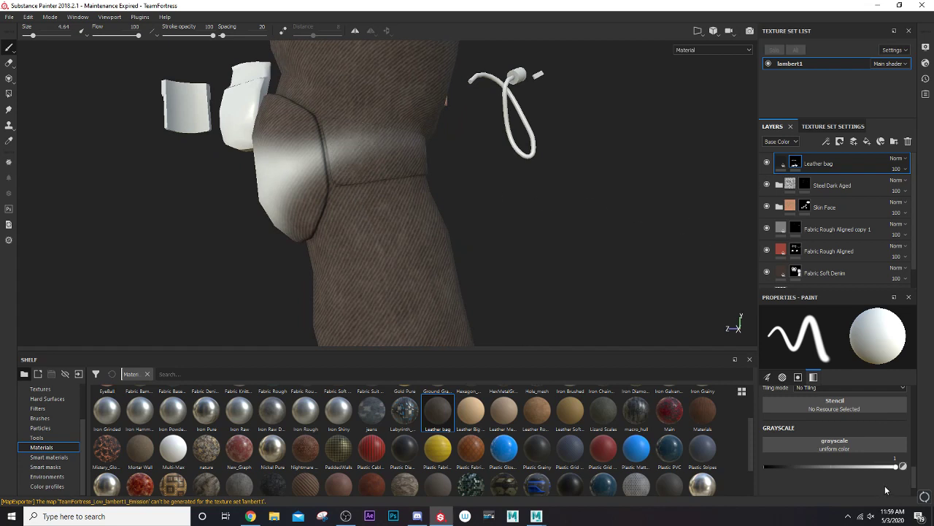
{"action": "scroll", "coordinate": [354, 119], "scroll_direction": "up", "scroll_amount": 1}
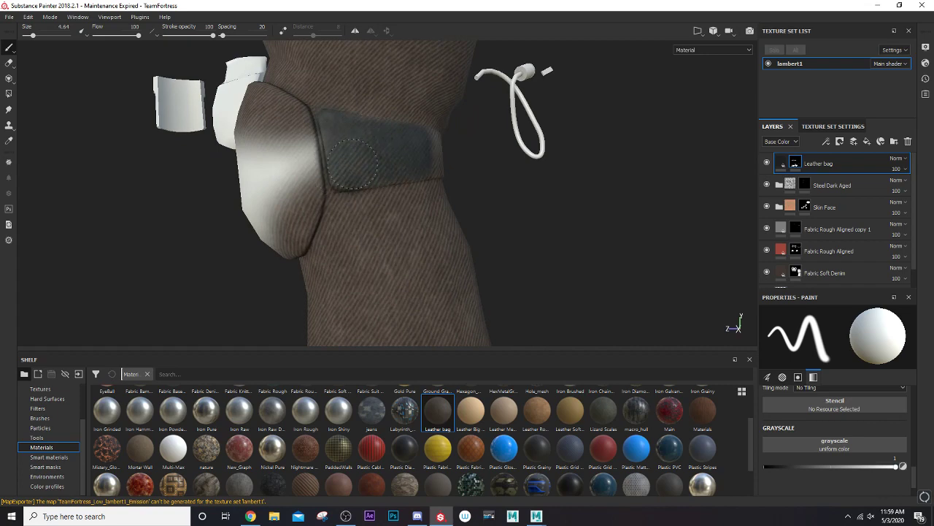
{"action": "mouse_move", "coordinate": [337, 126]}
{"action": "left_mouse_down", "text": "alt"}
{"action": "mouse_move", "coordinate": [386, 155]}
{"action": "mouse_move", "coordinate": [396, 141]}
{"action": "left_mouse_up", "text": "alt"}
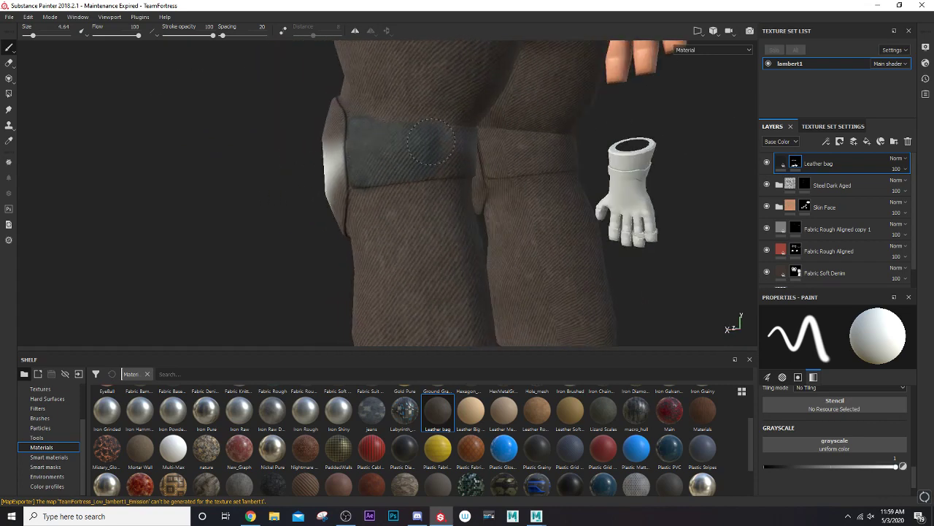
{"action": "mouse_move", "coordinate": [460, 168]}
{"action": "left_mouse_down", "text": "alt"}
{"action": "mouse_move", "coordinate": [496, 163]}
{"action": "mouse_move", "coordinate": [363, 162]}
{"action": "left_mouse_up", "text": "alt"}
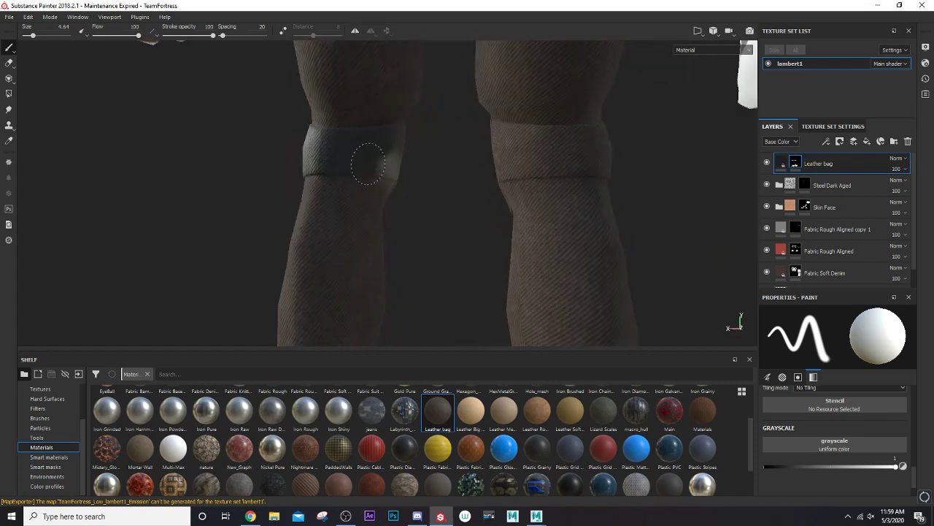
{"action": "mouse_move", "coordinate": [383, 166]}
{"action": "left_mouse_down", "text": "alt"}
{"action": "mouse_move", "coordinate": [395, 162]}
{"action": "mouse_move", "coordinate": [298, 150]}
{"action": "left_mouse_up", "text": "alt"}
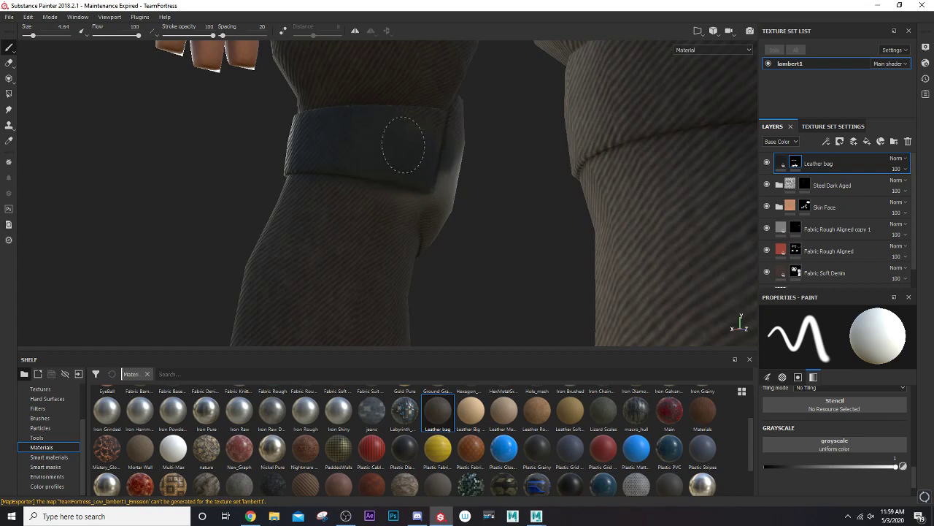
{"action": "left_click_drag", "start_coordinate": [442, 124], "coordinate": [372, 135], "text": "alt"}
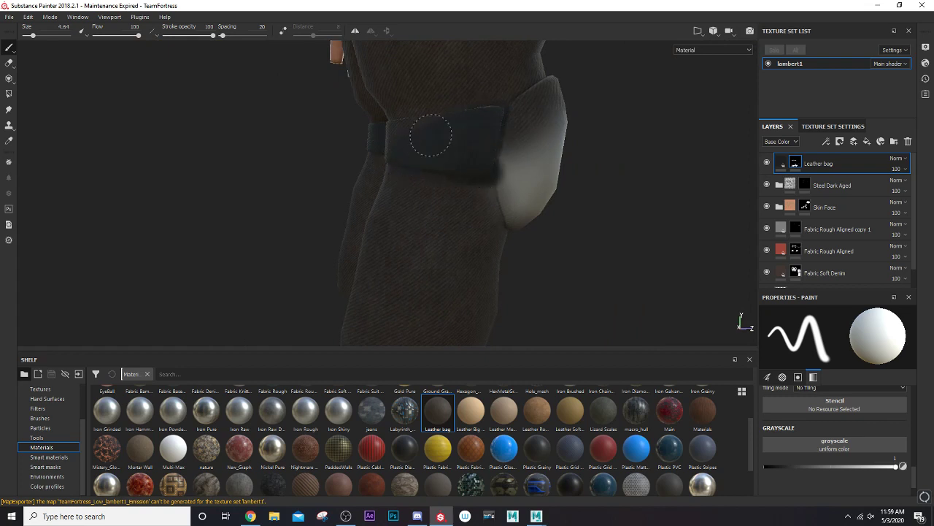
{"action": "left_click_drag", "start_coordinate": [441, 125], "coordinate": [516, 138], "text": "alt"}
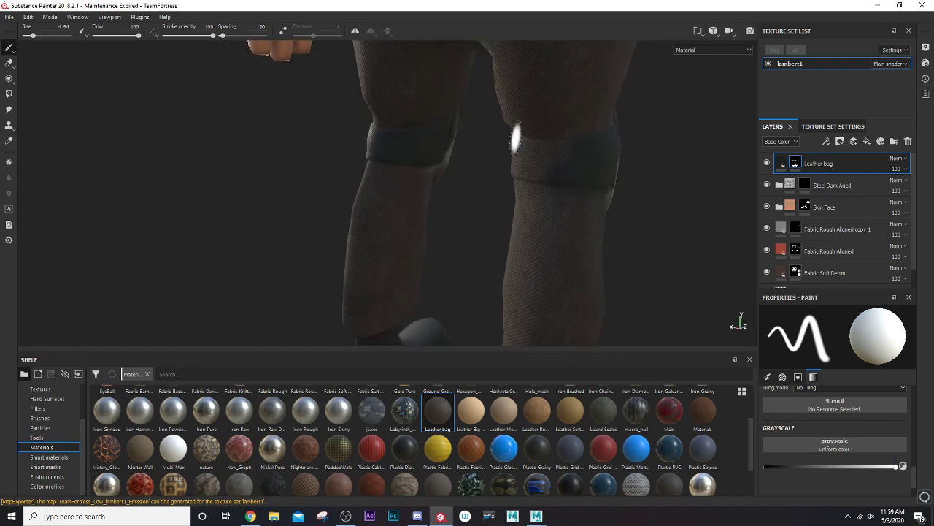
{"action": "mouse_move", "coordinate": [556, 173]}
{"action": "left_mouse_down", "text": "alt"}
{"action": "mouse_move", "coordinate": [605, 168]}
{"action": "mouse_move", "coordinate": [622, 149]}
{"action": "left_mouse_up", "text": "alt"}
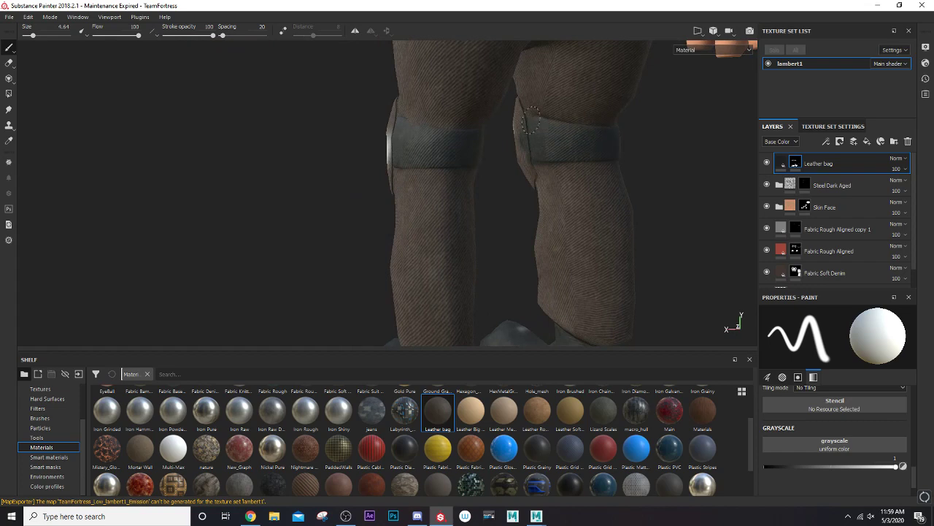
{"action": "mouse_move", "coordinate": [567, 140]}
{"action": "left_mouse_down", "text": "alt"}
{"action": "mouse_move", "coordinate": [500, 140]}
{"action": "mouse_move", "coordinate": [431, 156]}
{"action": "mouse_move", "coordinate": [528, 146]}
{"action": "mouse_move", "coordinate": [525, 156]}
{"action": "left_mouse_up", "text": "alt"}
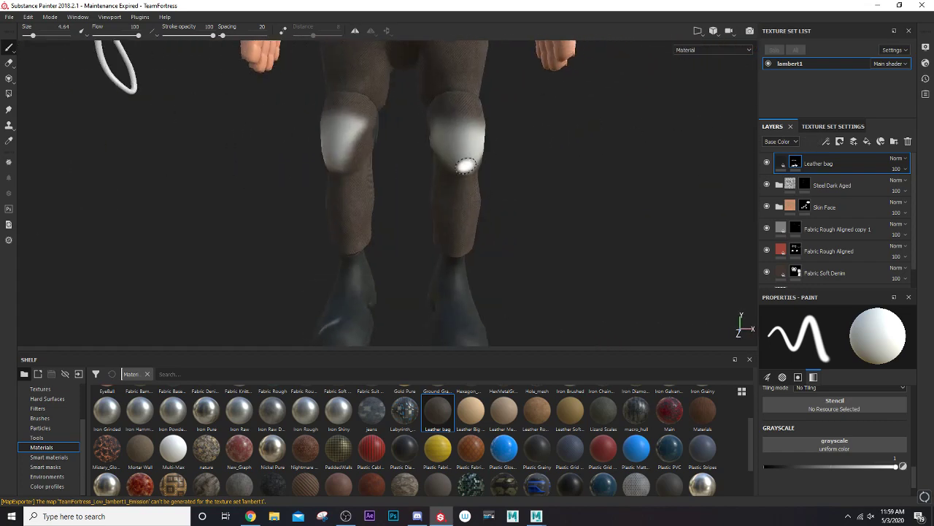
{"action": "scroll", "coordinate": [465, 166], "scroll_direction": "up", "scroll_amount": 2}
{"action": "scroll", "coordinate": [444, 175], "scroll_direction": "up", "scroll_amount": 2}
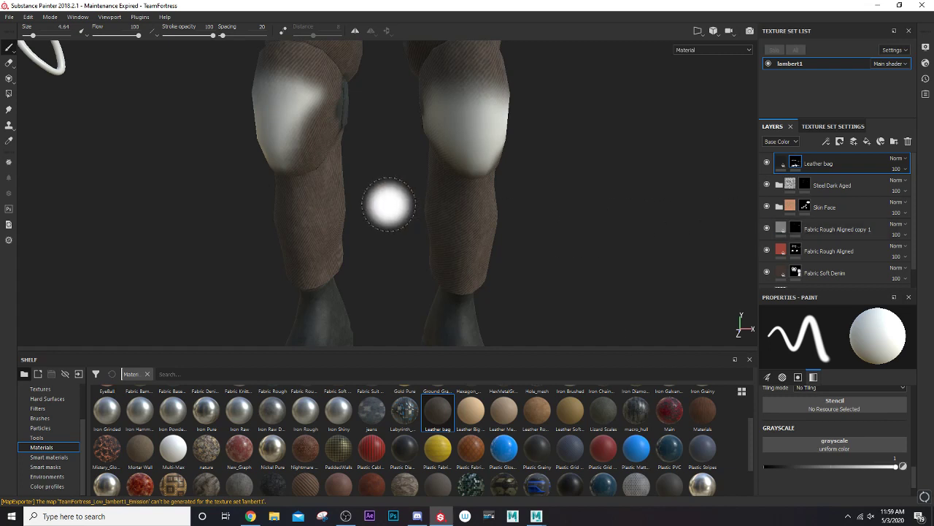
{"action": "middle_click_drag", "start_coordinate": [469, 167], "coordinate": [504, 270], "text": "alt"}
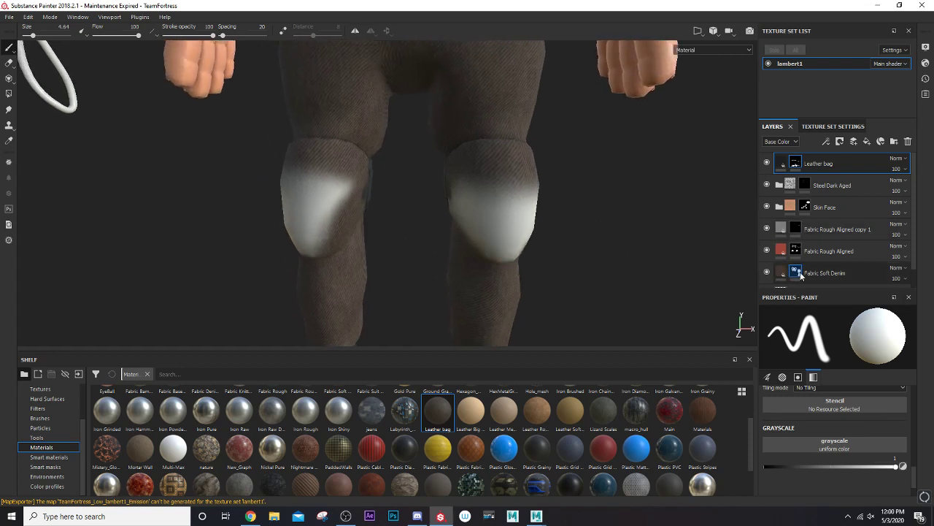
On the Fabric Soft Denim mask, extend white over the right knee pad and undo a stray mark.
{"action": "left_click", "coordinate": [800, 276]}
{"action": "scroll", "coordinate": [498, 189], "scroll_direction": "up", "scroll_amount": 1}
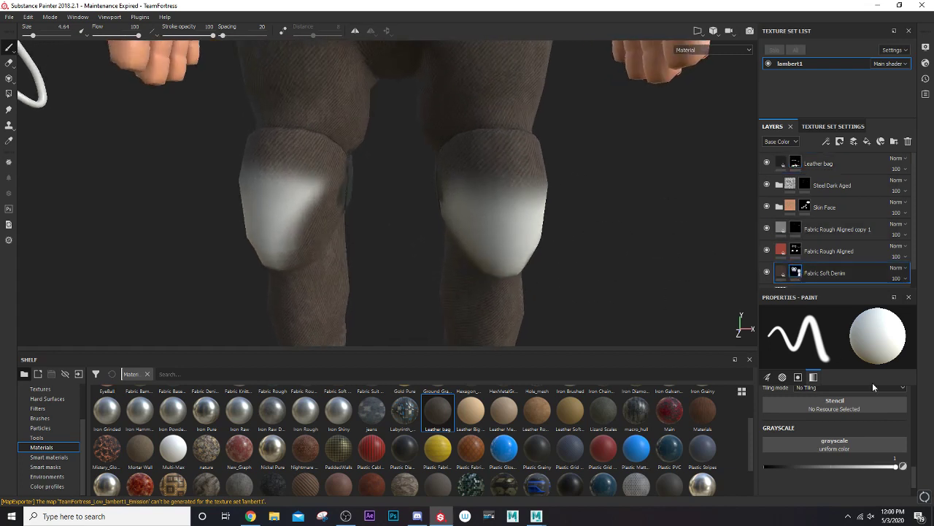
{"action": "left_click_drag", "start_coordinate": [904, 467], "coordinate": [765, 467]}
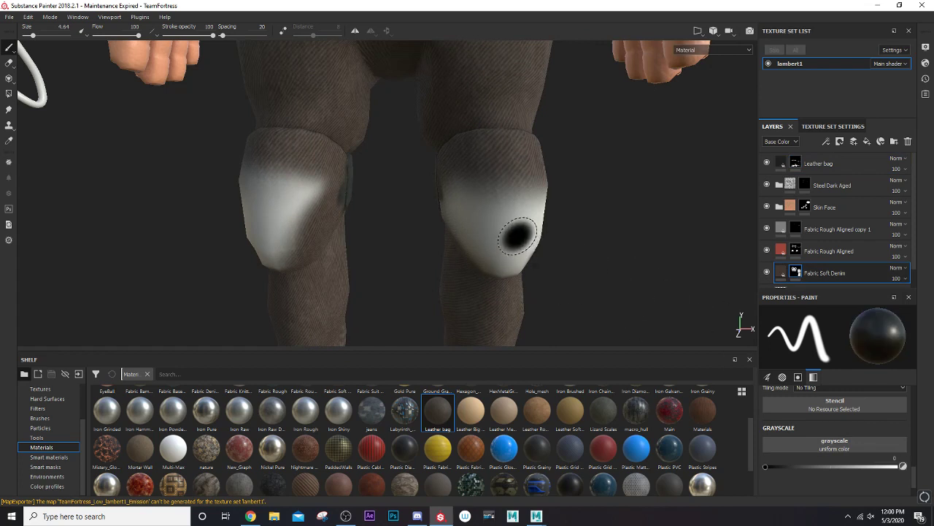
{"action": "mouse_move", "coordinate": [495, 180]}
{"action": "left_mouse_down"}
{"action": "mouse_move", "coordinate": [487, 190]}
{"action": "mouse_move", "coordinate": [498, 155]}
{"action": "mouse_move", "coordinate": [455, 163]}
{"action": "mouse_move", "coordinate": [385, 146]}
{"action": "mouse_move", "coordinate": [492, 178]}
{"action": "mouse_move", "coordinate": [567, 160]}
{"action": "mouse_move", "coordinate": [599, 192]}
{"action": "mouse_move", "coordinate": [522, 176]}
{"action": "mouse_move", "coordinate": [534, 212]}
{"action": "left_mouse_up"}
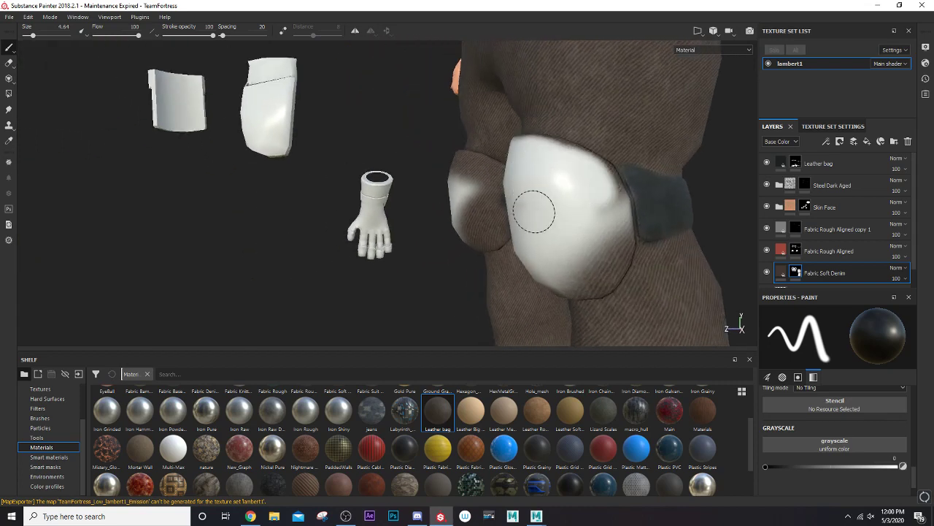
{"action": "mouse_move", "coordinate": [607, 190]}
{"action": "left_mouse_down"}
{"action": "mouse_move", "coordinate": [606, 252]}
{"action": "mouse_move", "coordinate": [584, 268]}
{"action": "mouse_move", "coordinate": [598, 235]}
{"action": "mouse_move", "coordinate": [599, 256]}
{"action": "mouse_move", "coordinate": [672, 214]}
{"action": "left_mouse_up"}
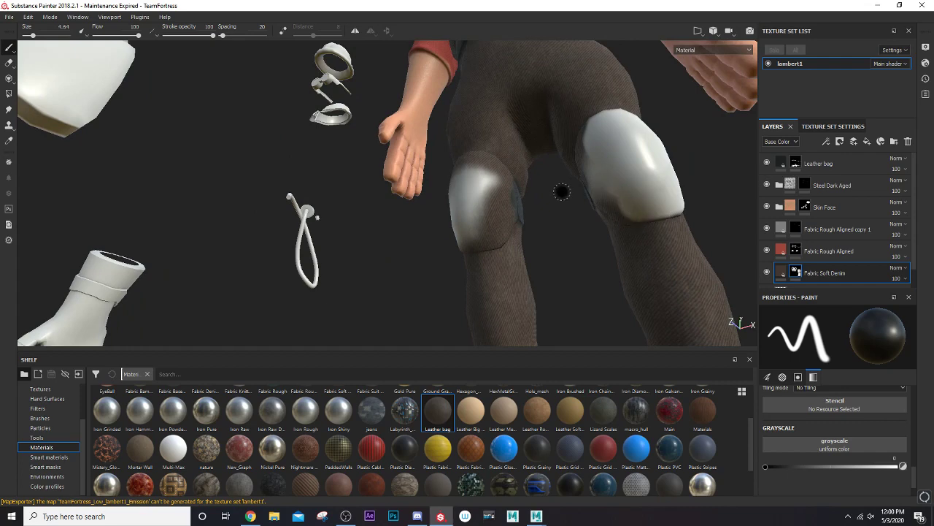
{"action": "mouse_move", "coordinate": [561, 191]}
{"action": "left_mouse_down", "text": "alt"}
{"action": "mouse_move", "coordinate": [596, 184]}
{"action": "mouse_move", "coordinate": [678, 198]}
{"action": "mouse_move", "coordinate": [526, 271]}
{"action": "mouse_move", "coordinate": [596, 141]}
{"action": "left_mouse_up", "text": "alt"}
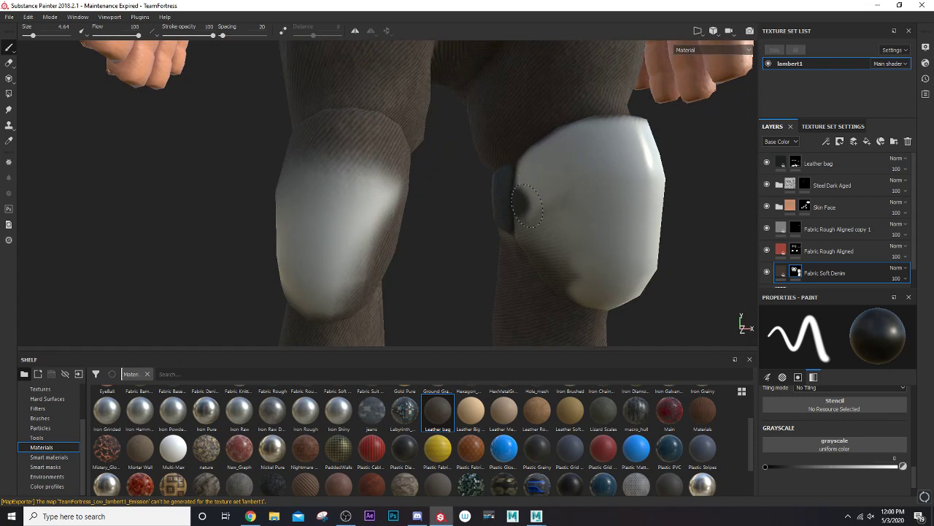
{"action": "mouse_move", "coordinate": [553, 243]}
{"action": "left_mouse_down", "text": "alt"}
{"action": "mouse_move", "coordinate": [546, 167]}
{"action": "mouse_move", "coordinate": [534, 177]}
{"action": "left_mouse_up", "text": "alt"}
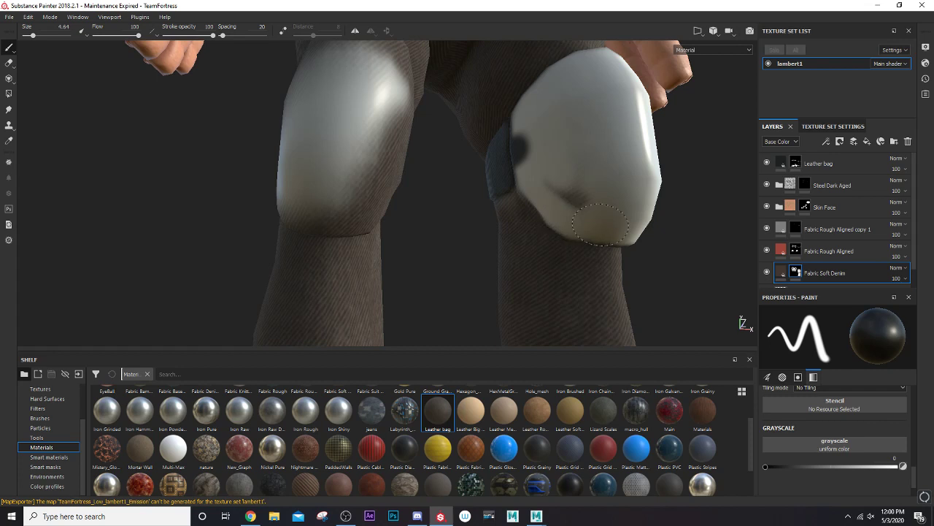
{"action": "mouse_move", "coordinate": [586, 157]}
{"action": "left_mouse_down"}
{"action": "mouse_move", "coordinate": [595, 193]}
{"action": "mouse_move", "coordinate": [620, 175]}
{"action": "left_mouse_up"}
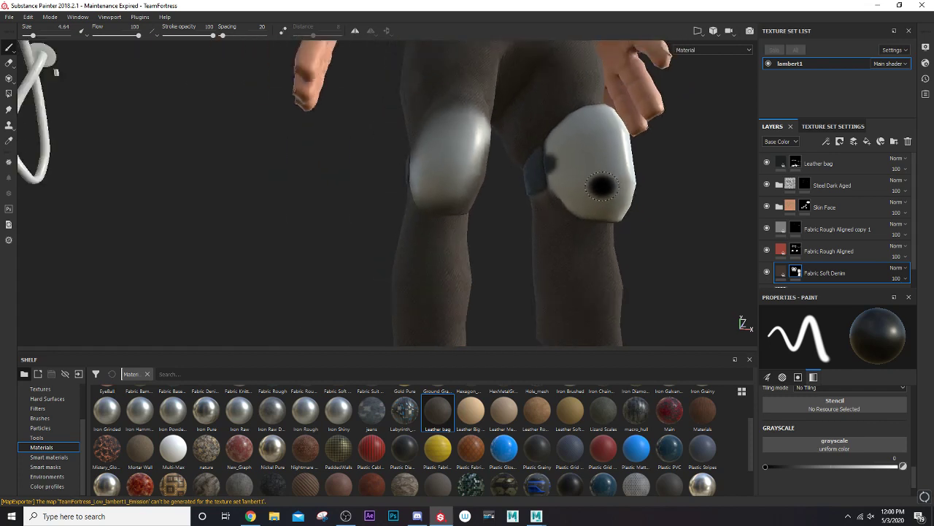
{"action": "key", "text": "ctrl+z"}
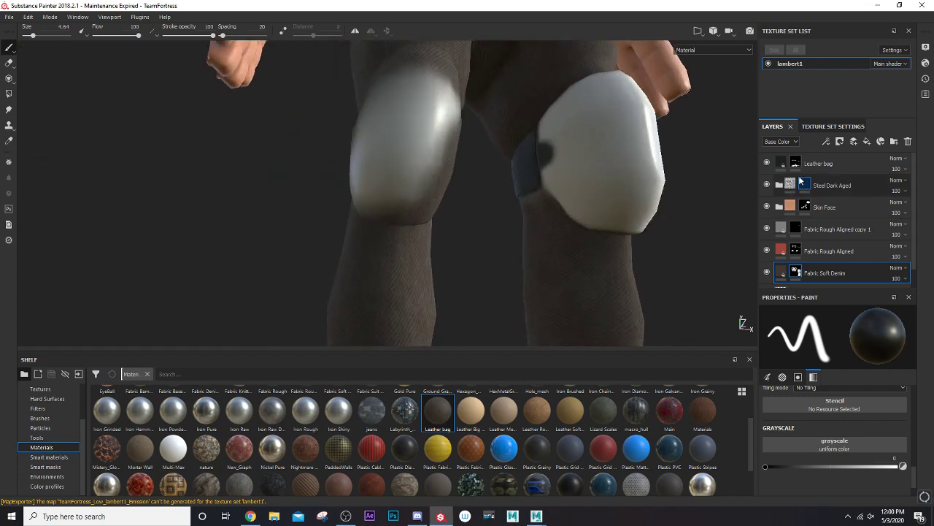
Paint white over the knee pad's remaining dark patches on the Fabric Soft Denim mask.
{"action": "left_click", "coordinate": [795, 163]}
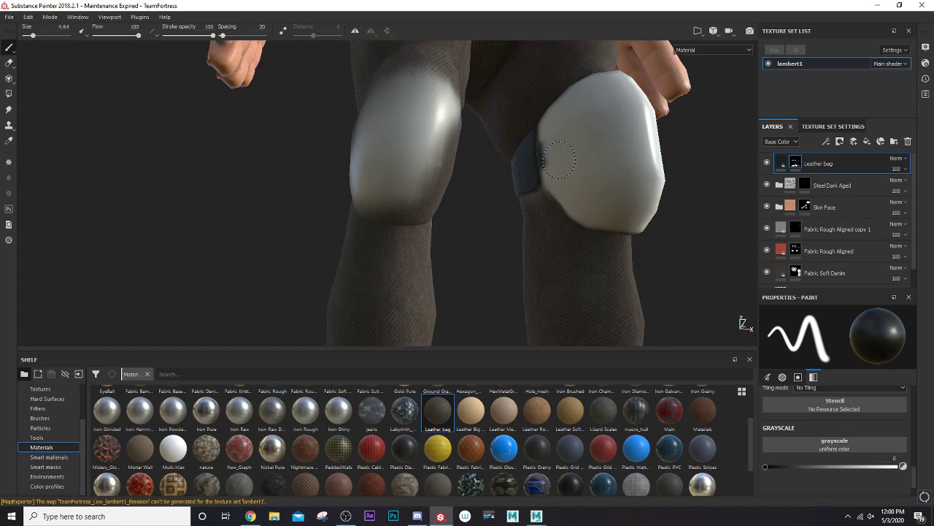
{"action": "scroll", "coordinate": [552, 159], "scroll_direction": "down", "scroll_amount": 2}
{"action": "mouse_move", "coordinate": [552, 159]}
{"action": "left_mouse_down", "text": "alt"}
{"action": "mouse_move", "coordinate": [480, 192]}
{"action": "mouse_move", "coordinate": [494, 202]}
{"action": "mouse_move", "coordinate": [321, 206]}
{"action": "left_mouse_up", "text": "alt"}
{"action": "scroll", "coordinate": [454, 171], "scroll_direction": "up", "scroll_amount": 2}
{"action": "left_click_drag", "start_coordinate": [454, 171], "coordinate": [555, 219], "text": "alt"}
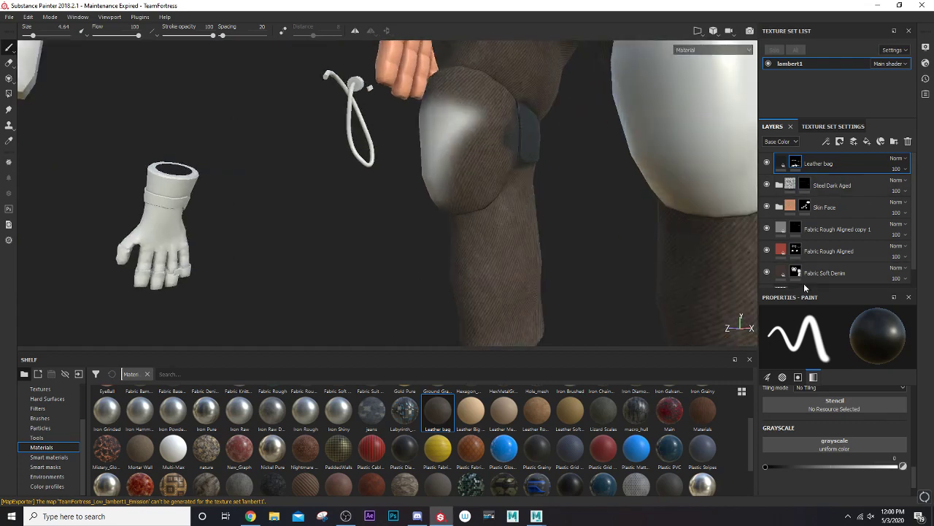
{"action": "left_click", "coordinate": [810, 275]}
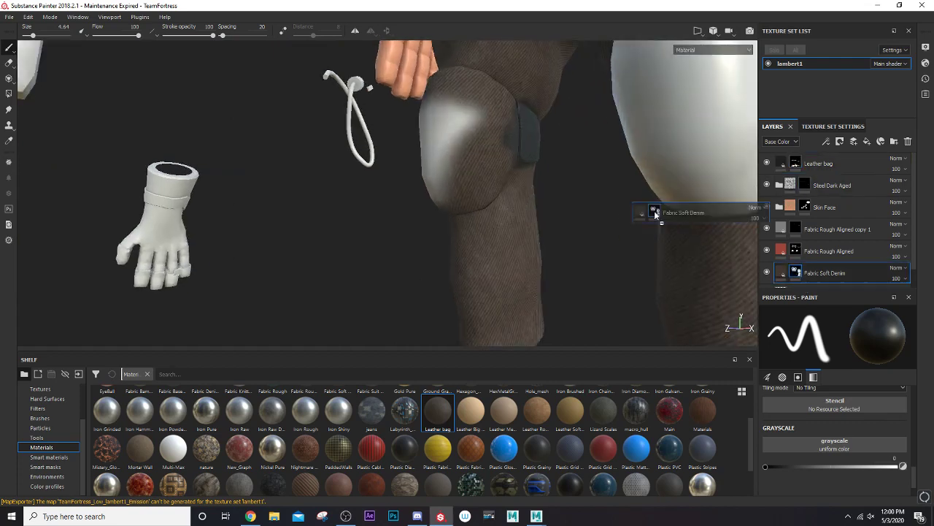
{"action": "mouse_move", "coordinate": [656, 209]}
{"action": "left_mouse_down", "text": "alt"}
{"action": "mouse_move", "coordinate": [484, 163]}
{"action": "mouse_move", "coordinate": [505, 161]}
{"action": "left_mouse_up", "text": "alt"}
{"action": "left_click_drag", "start_coordinate": [444, 151], "coordinate": [502, 160]}
{"action": "mouse_move", "coordinate": [514, 175]}
{"action": "left_mouse_down"}
{"action": "mouse_move", "coordinate": [461, 187]}
{"action": "mouse_move", "coordinate": [441, 162]}
{"action": "mouse_move", "coordinate": [475, 232]}
{"action": "mouse_move", "coordinate": [506, 191]}
{"action": "mouse_move", "coordinate": [520, 227]}
{"action": "mouse_move", "coordinate": [515, 219]}
{"action": "mouse_move", "coordinate": [491, 269]}
{"action": "mouse_move", "coordinate": [447, 246]}
{"action": "mouse_move", "coordinate": [475, 251]}
{"action": "mouse_move", "coordinate": [446, 272]}
{"action": "mouse_move", "coordinate": [486, 264]}
{"action": "left_mouse_up"}
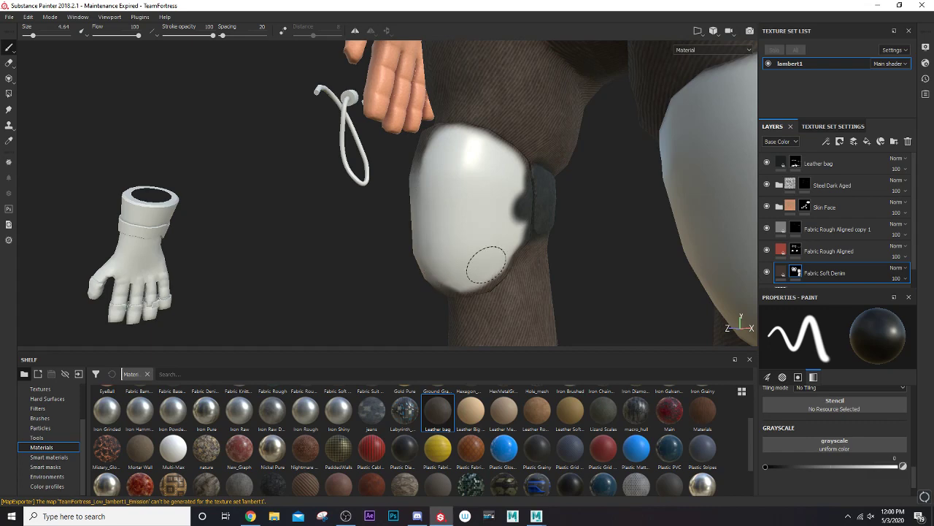
{"action": "mouse_move", "coordinate": [427, 263]}
{"action": "left_mouse_down", "text": "alt"}
{"action": "mouse_move", "coordinate": [467, 276]}
{"action": "mouse_move", "coordinate": [447, 228]}
{"action": "mouse_move", "coordinate": [454, 203]}
{"action": "mouse_move", "coordinate": [437, 191]}
{"action": "mouse_move", "coordinate": [381, 223]}
{"action": "mouse_move", "coordinate": [375, 244]}
{"action": "mouse_move", "coordinate": [418, 213]}
{"action": "mouse_move", "coordinate": [376, 271]}
{"action": "left_mouse_up", "text": "alt"}
{"action": "scroll", "coordinate": [376, 271], "scroll_direction": "down", "scroll_amount": 3}
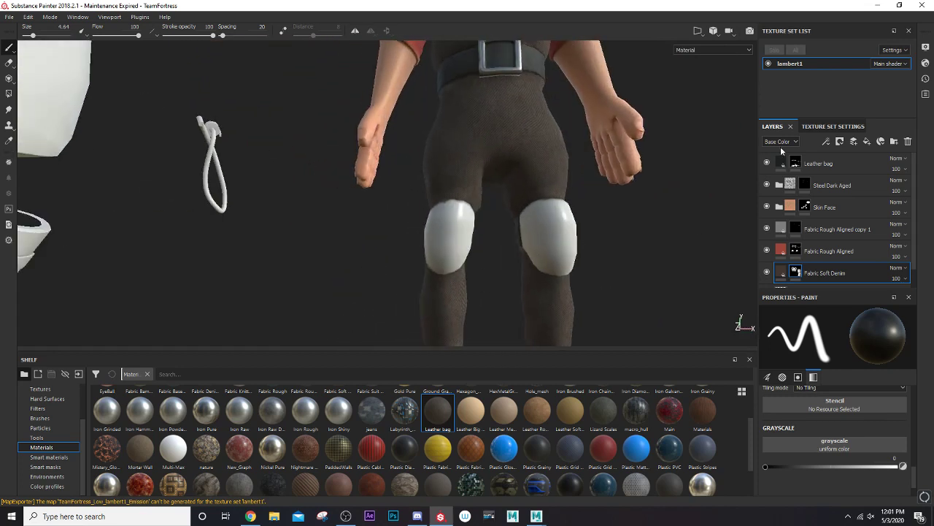
Apply the Steel Painted Stained smart material to the whole Engineer model.
{"action": "scroll", "coordinate": [353, 442], "scroll_direction": "down", "scroll_amount": 1}
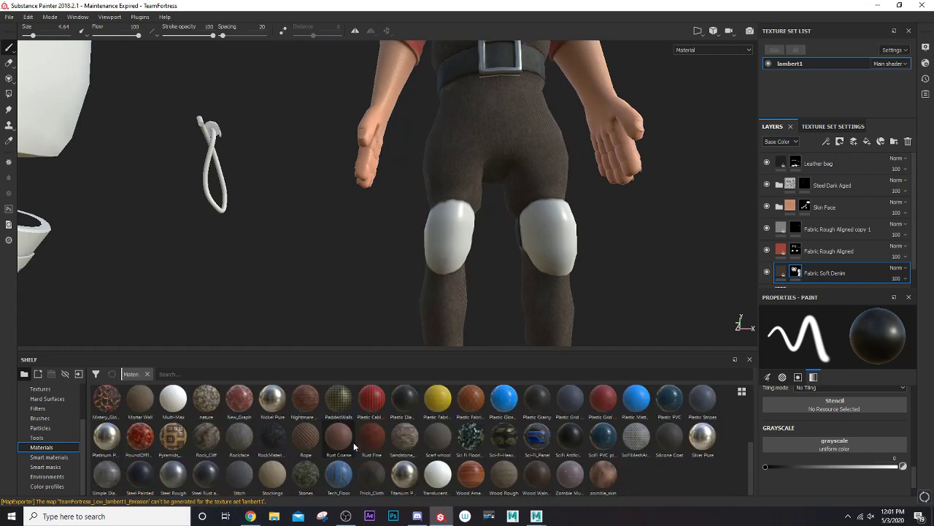
{"action": "left_click", "coordinate": [47, 457]}
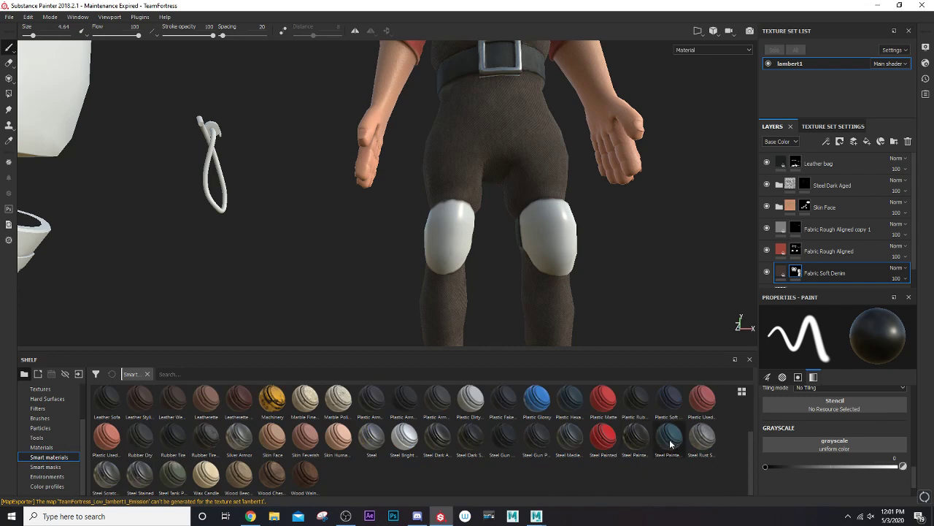
{"action": "mouse_move", "coordinate": [671, 442]}
{"action": "left_mouse_down"}
{"action": "mouse_move", "coordinate": [554, 234]}
{"action": "mouse_move", "coordinate": [427, 208]}
{"action": "mouse_move", "coordinate": [452, 239]}
{"action": "left_mouse_up"}
{"action": "scroll", "coordinate": [451, 239], "scroll_direction": "up", "scroll_amount": 3}
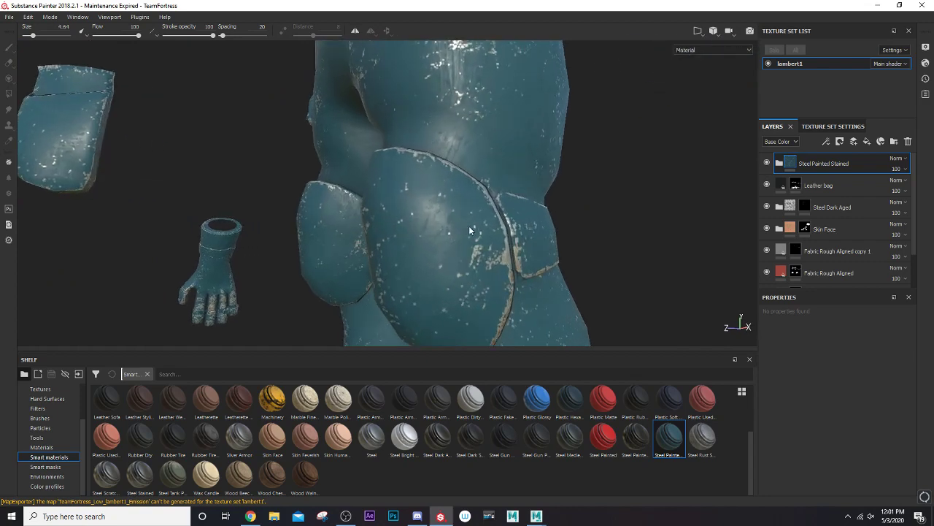
{"action": "left_click_drag", "start_coordinate": [506, 343], "coordinate": [380, 190], "text": "alt"}
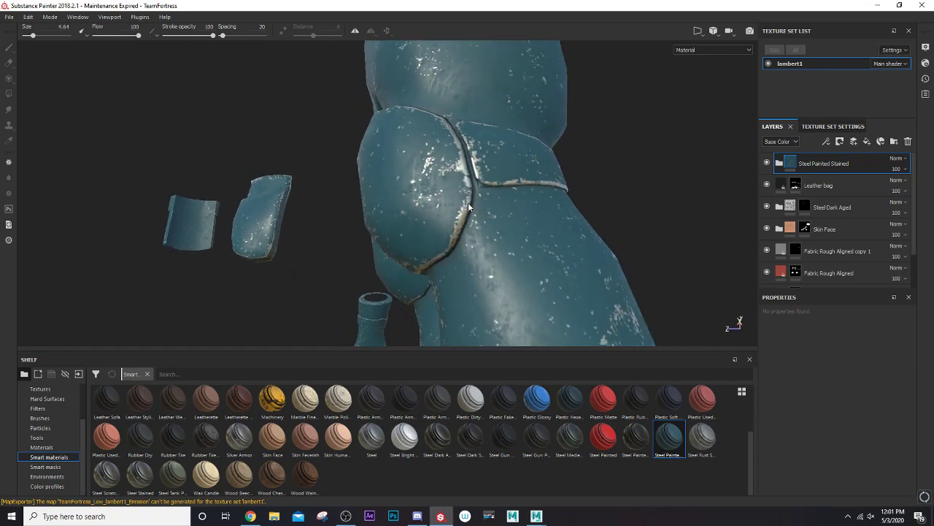
{"action": "left_click_drag", "start_coordinate": [458, 235], "coordinate": [379, 171], "text": "alt"}
{"action": "mouse_move", "coordinate": [378, 171]}
{"action": "middle_mouse_down", "text": "alt"}
{"action": "mouse_move", "coordinate": [499, 242]}
{"action": "mouse_move", "coordinate": [485, 241]}
{"action": "middle_mouse_up", "text": "alt"}
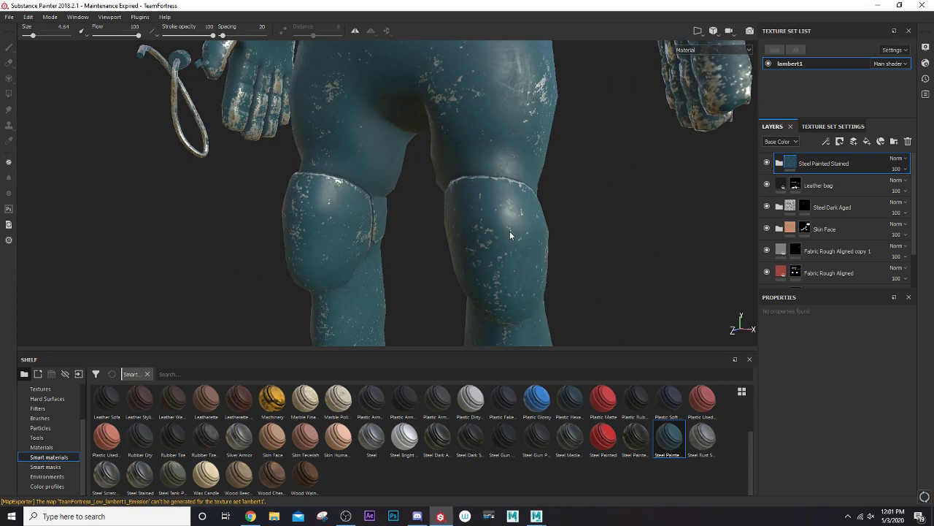
Change the Steel Painted Stained Base Paint colour from teal to bright orange.
{"action": "left_click", "coordinate": [779, 166]}
{"action": "scroll", "coordinate": [792, 212], "scroll_direction": "down", "scroll_amount": 2}
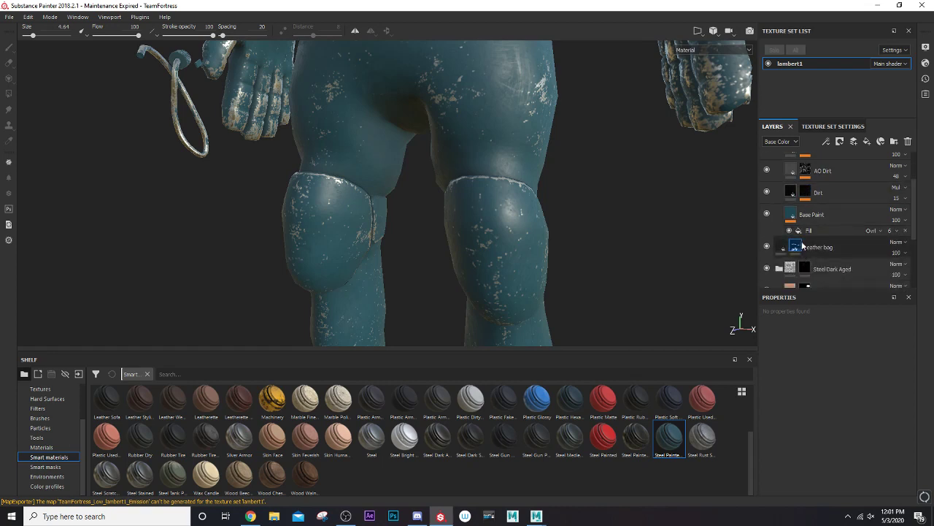
{"action": "left_click", "coordinate": [792, 214]}
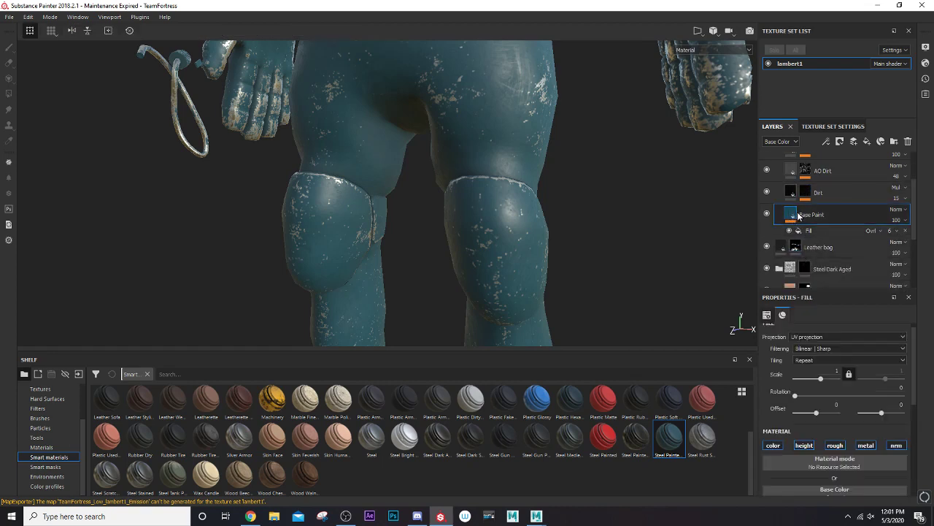
{"action": "scroll", "coordinate": [805, 446], "scroll_direction": "down", "scroll_amount": 3}
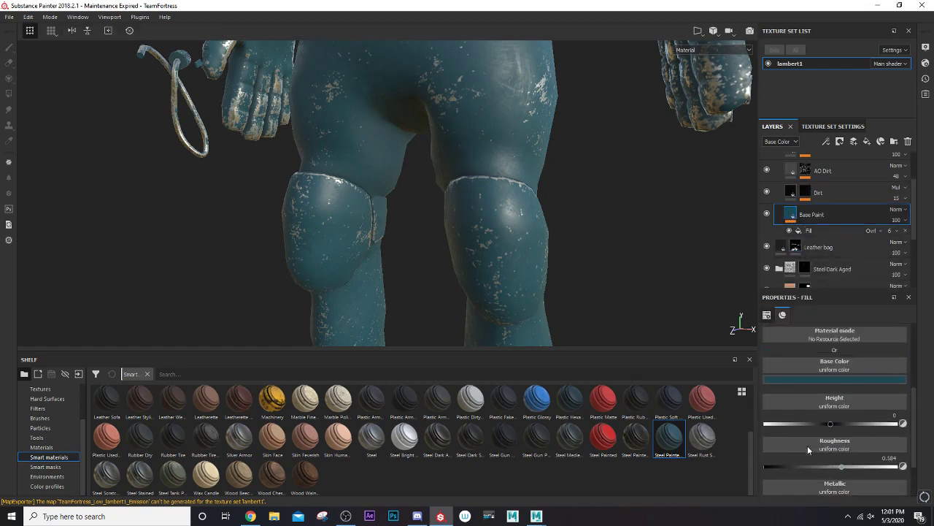
{"action": "scroll", "coordinate": [807, 445], "scroll_direction": "up", "scroll_amount": 2}
{"action": "scroll", "coordinate": [807, 445], "scroll_direction": "down", "scroll_amount": 1}
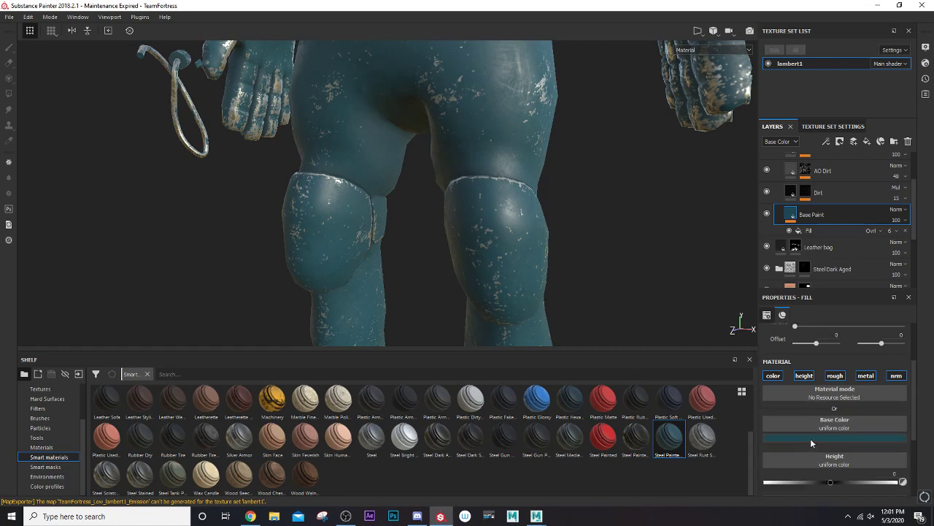
{"action": "left_click", "coordinate": [811, 438]}
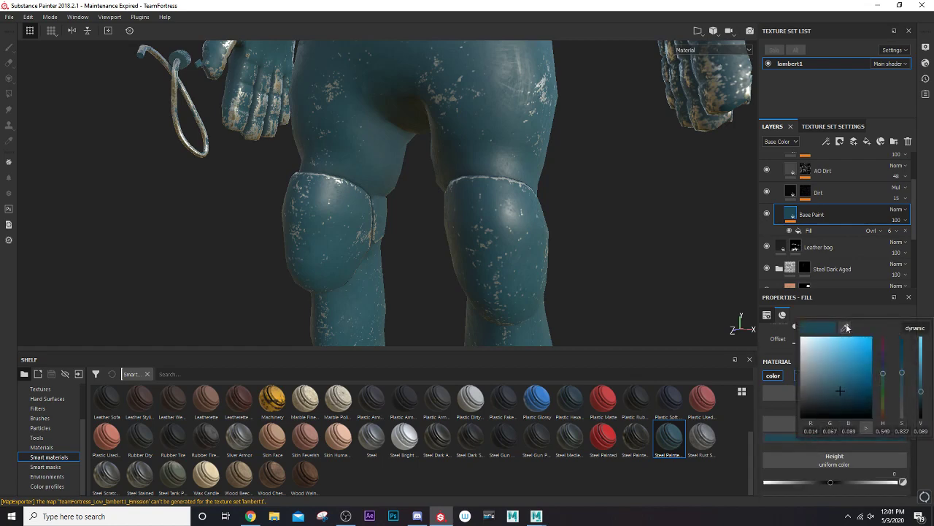
{"action": "left_click_drag", "start_coordinate": [883, 373], "coordinate": [883, 414]}
{"action": "left_click", "coordinate": [826, 398]}
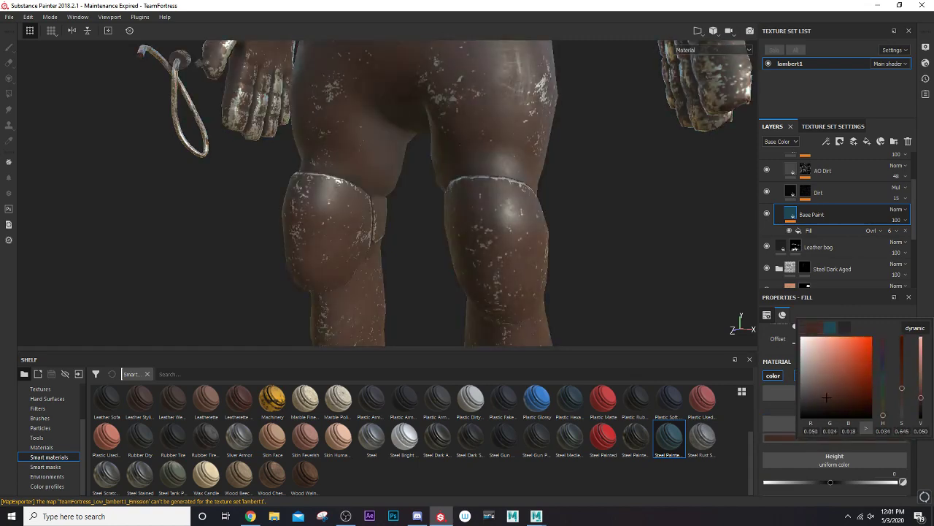
{"action": "left_click_drag", "start_coordinate": [826, 397], "coordinate": [856, 338]}
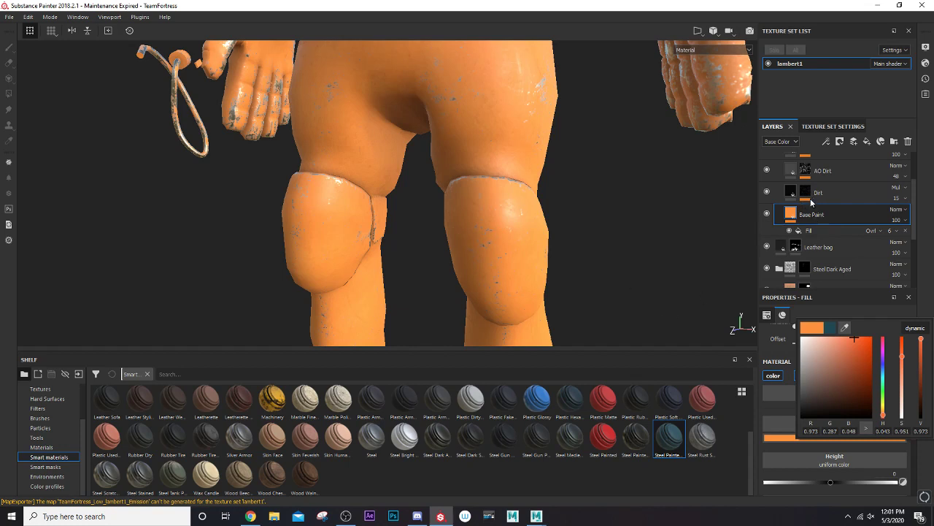
{"action": "left_click_drag", "start_coordinate": [916, 200], "coordinate": [911, 141]}
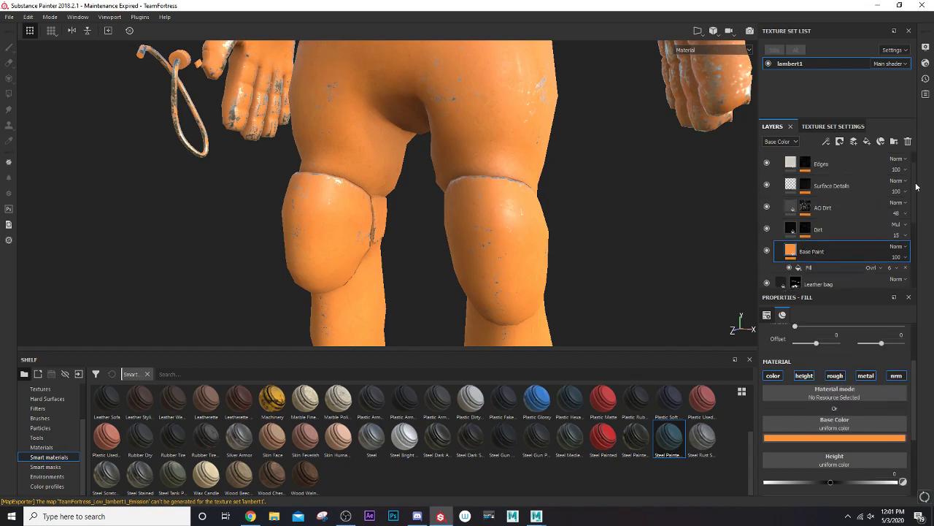
{"action": "left_click", "coordinate": [777, 164]}
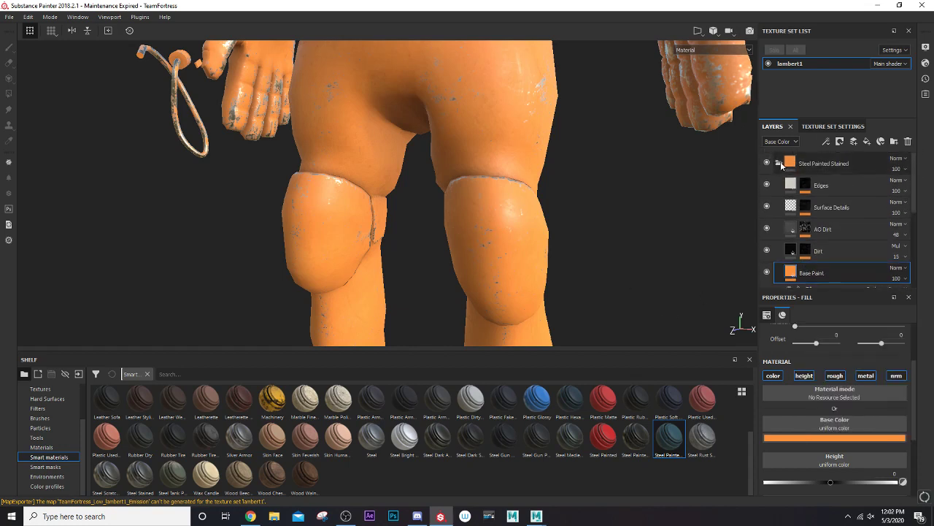
Give the Steel Painted Stained folder a black mask and paint orange steel onto the right knee pad.
{"action": "right_click", "coordinate": [841, 166]}
{"action": "left_click", "coordinate": [842, 176]}
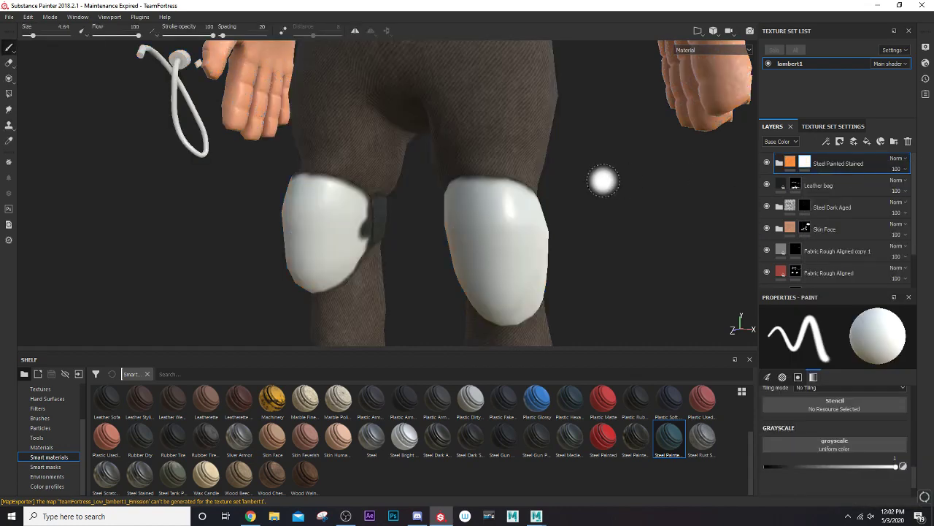
{"action": "mouse_move", "coordinate": [501, 211]}
{"action": "left_mouse_down"}
{"action": "mouse_move", "coordinate": [509, 196]}
{"action": "mouse_move", "coordinate": [467, 190]}
{"action": "mouse_move", "coordinate": [518, 198]}
{"action": "mouse_move", "coordinate": [543, 226]}
{"action": "mouse_move", "coordinate": [429, 228]}
{"action": "left_mouse_up"}
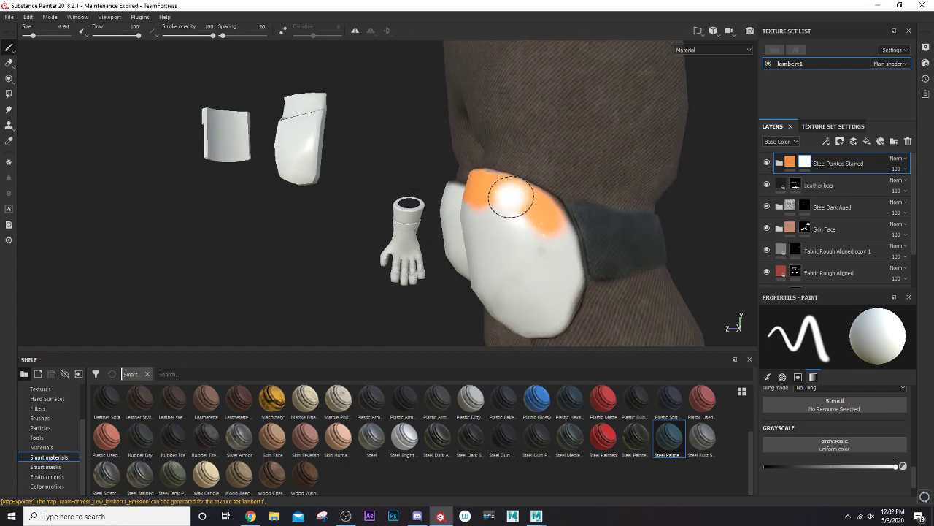
{"action": "mouse_move", "coordinate": [547, 214]}
{"action": "left_mouse_down"}
{"action": "mouse_move", "coordinate": [557, 261]}
{"action": "mouse_move", "coordinate": [559, 233]}
{"action": "mouse_move", "coordinate": [563, 277]}
{"action": "mouse_move", "coordinate": [555, 282]}
{"action": "mouse_move", "coordinate": [535, 163]}
{"action": "mouse_move", "coordinate": [557, 215]}
{"action": "mouse_move", "coordinate": [528, 235]}
{"action": "mouse_move", "coordinate": [547, 214]}
{"action": "left_mouse_up"}
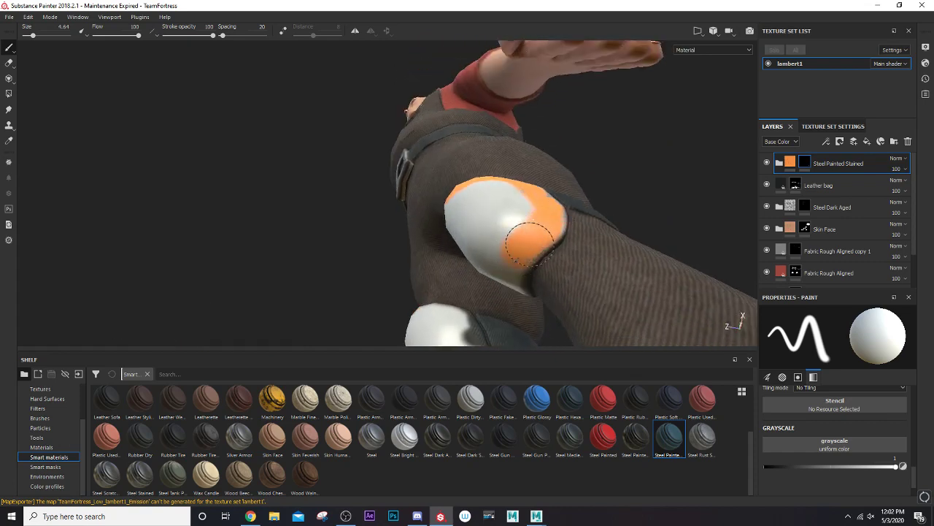
{"action": "mouse_move", "coordinate": [529, 245]}
{"action": "left_mouse_down", "text": "alt"}
{"action": "mouse_move", "coordinate": [557, 188]}
{"action": "mouse_move", "coordinate": [531, 169]}
{"action": "mouse_move", "coordinate": [475, 160]}
{"action": "mouse_move", "coordinate": [546, 192]}
{"action": "mouse_move", "coordinate": [428, 183]}
{"action": "mouse_move", "coordinate": [494, 208]}
{"action": "left_mouse_up", "text": "alt"}
{"action": "scroll", "coordinate": [529, 169], "scroll_direction": "up", "scroll_amount": 3}
{"action": "scroll", "coordinate": [531, 171], "scroll_direction": "up", "scroll_amount": 3}
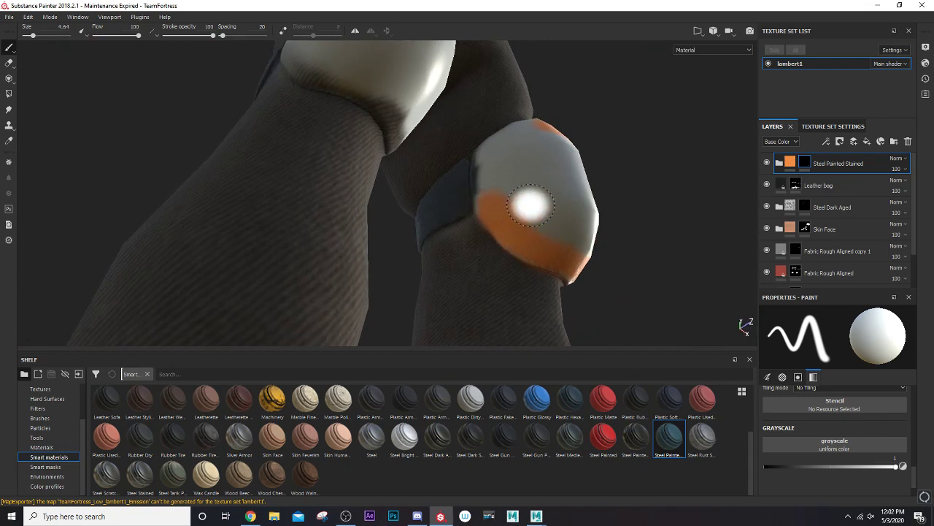
{"action": "mouse_move", "coordinate": [595, 259]}
{"action": "left_mouse_down", "text": "alt"}
{"action": "mouse_move", "coordinate": [453, 265]}
{"action": "mouse_move", "coordinate": [389, 221]}
{"action": "mouse_move", "coordinate": [468, 228]}
{"action": "left_mouse_up", "text": "alt"}
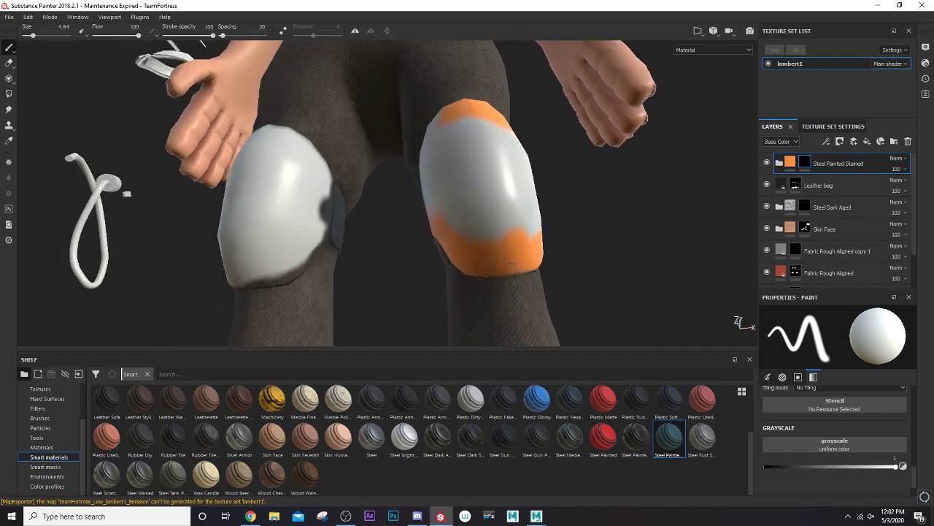
{"action": "mouse_move", "coordinate": [534, 228]}
{"action": "left_mouse_down", "text": "alt"}
{"action": "mouse_move", "coordinate": [372, 243]}
{"action": "mouse_move", "coordinate": [500, 233]}
{"action": "left_mouse_up", "text": "alt"}
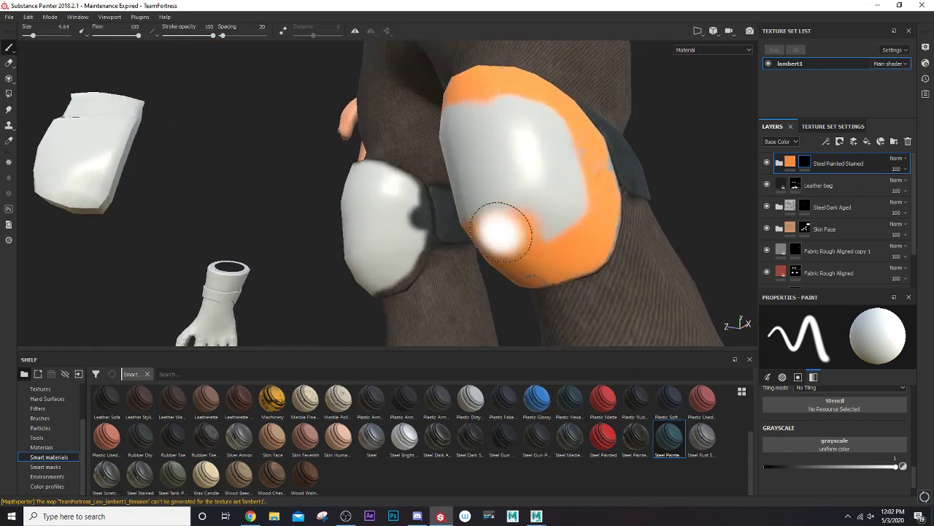
{"action": "mouse_move", "coordinate": [593, 182]}
{"action": "left_mouse_down"}
{"action": "mouse_move", "coordinate": [533, 209]}
{"action": "mouse_move", "coordinate": [547, 119]}
{"action": "mouse_move", "coordinate": [492, 133]}
{"action": "mouse_move", "coordinate": [505, 208]}
{"action": "mouse_move", "coordinate": [471, 113]}
{"action": "mouse_move", "coordinate": [448, 184]}
{"action": "mouse_move", "coordinate": [584, 176]}
{"action": "left_mouse_up"}
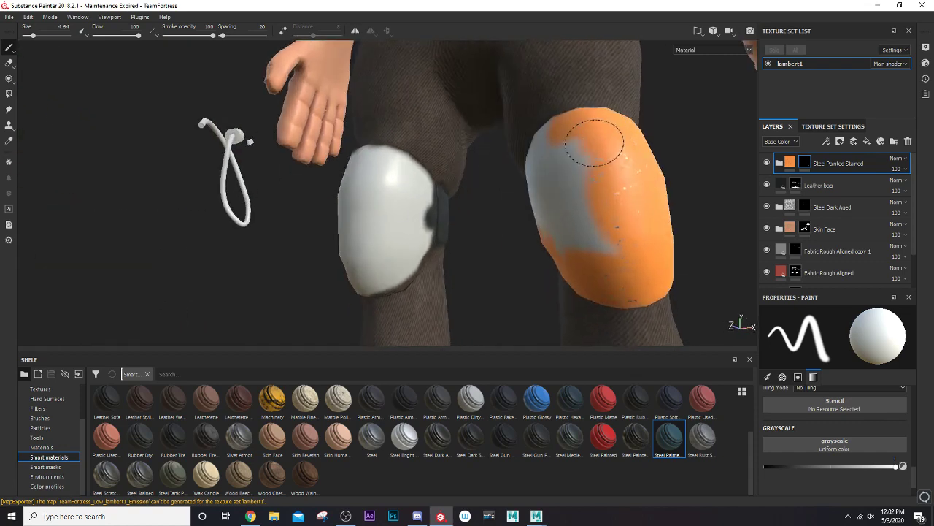
{"action": "left_click_drag", "start_coordinate": [582, 251], "coordinate": [633, 146], "text": "alt"}
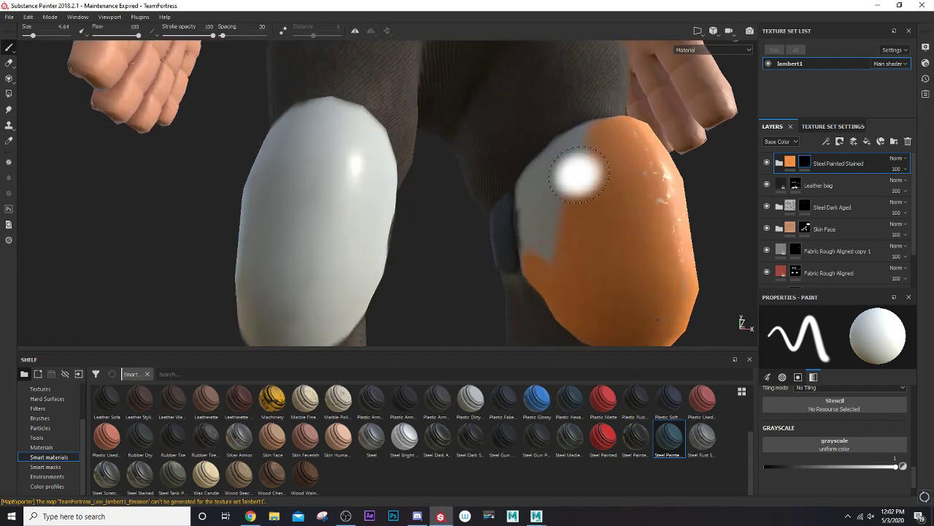
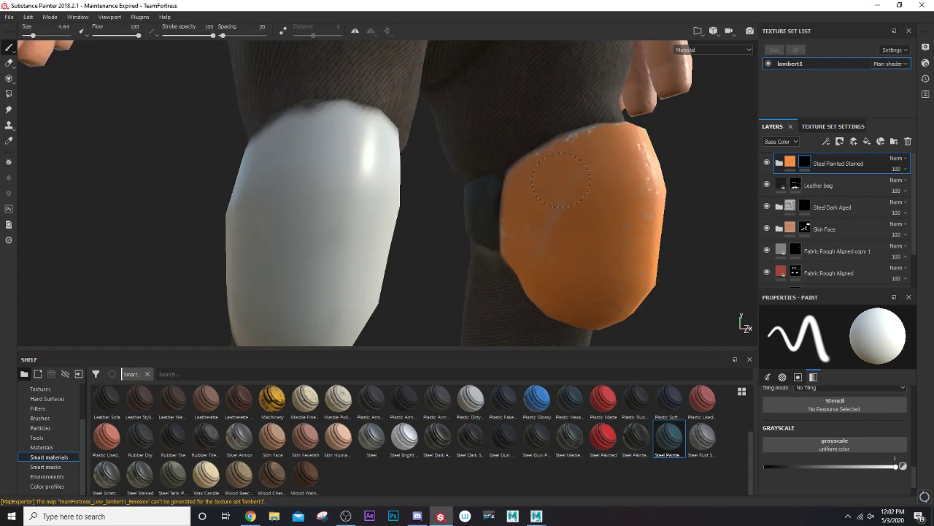
Dab orange Steel Painted Stained paint on the white knee pad, then inspect its edges from several angles.
{"action": "left_click_drag", "start_coordinate": [613, 228], "coordinate": [436, 204], "text": "alt"}
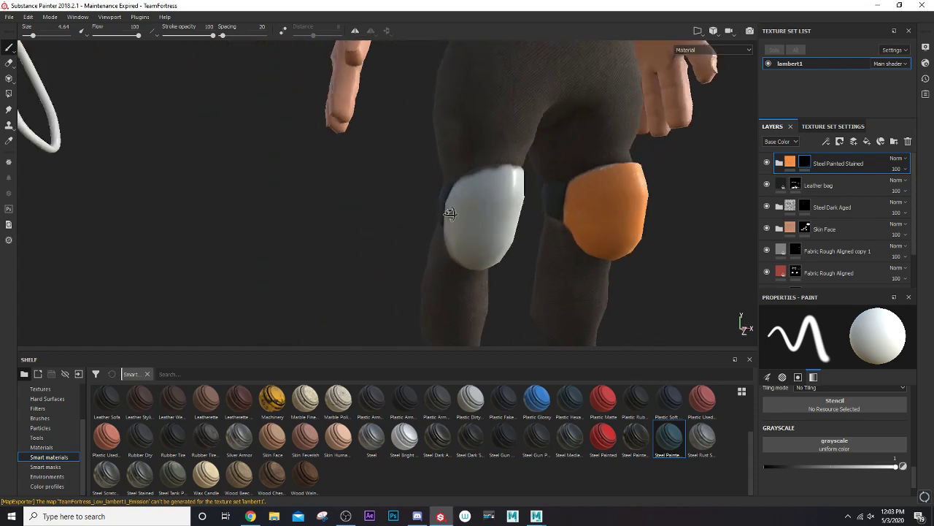
{"action": "scroll", "coordinate": [453, 201], "scroll_direction": "down", "scroll_amount": 2}
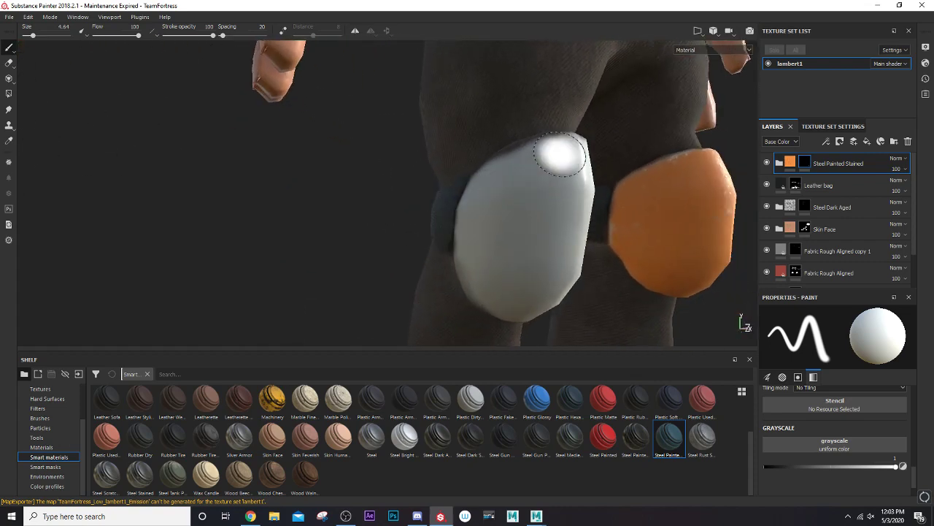
{"action": "left_click", "coordinate": [552, 152]}
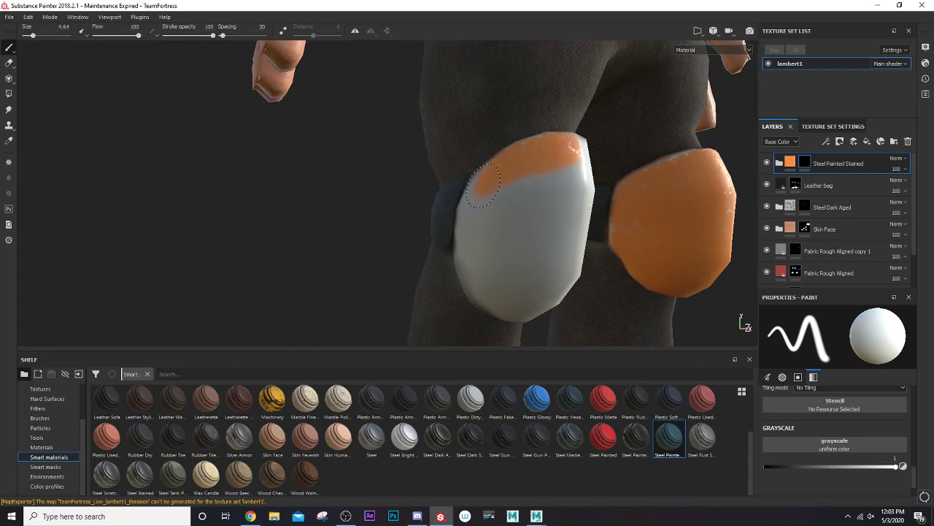
{"action": "left_click_drag", "start_coordinate": [464, 189], "coordinate": [496, 169], "text": "alt"}
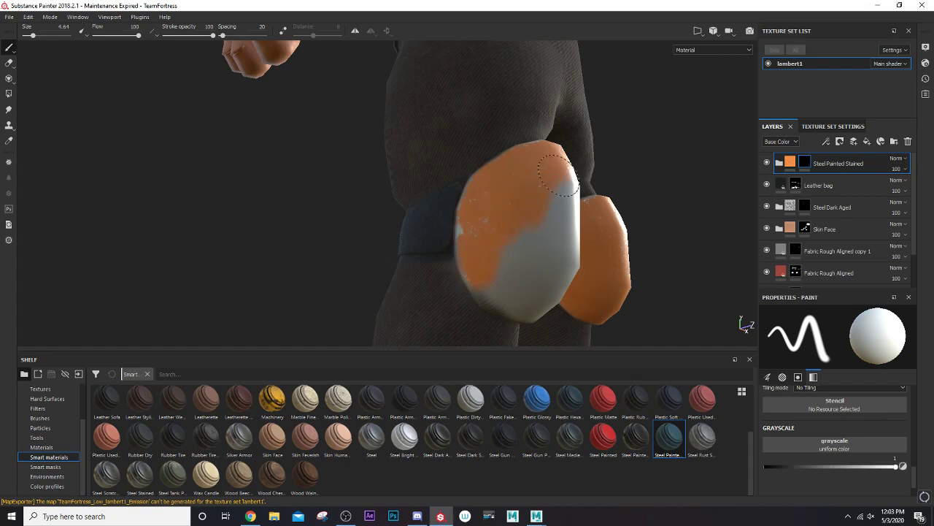
{"action": "left_click_drag", "start_coordinate": [480, 225], "coordinate": [494, 179], "text": "alt"}
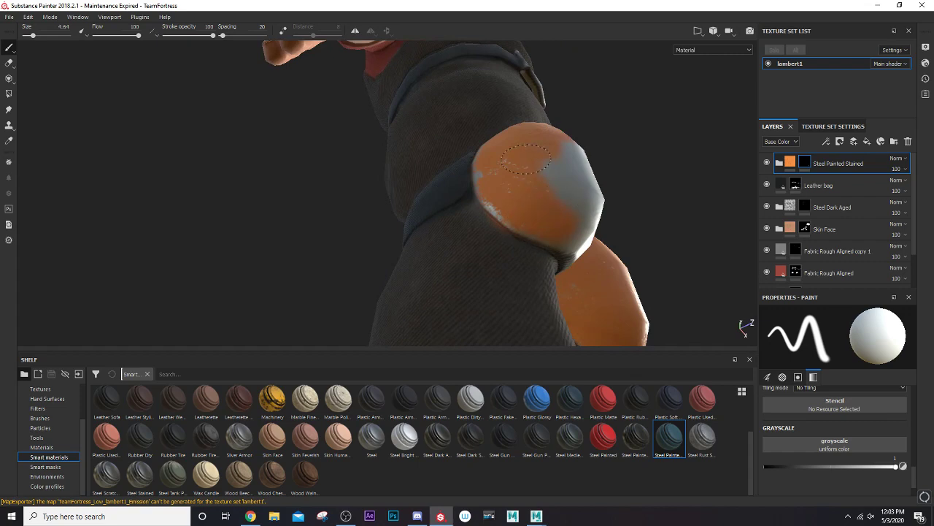
{"action": "mouse_move", "coordinate": [525, 158]}
{"action": "left_mouse_down", "text": "alt"}
{"action": "mouse_move", "coordinate": [569, 208]}
{"action": "mouse_move", "coordinate": [440, 211]}
{"action": "mouse_move", "coordinate": [576, 197]}
{"action": "mouse_move", "coordinate": [428, 183]}
{"action": "mouse_move", "coordinate": [437, 197]}
{"action": "left_mouse_up", "text": "alt"}
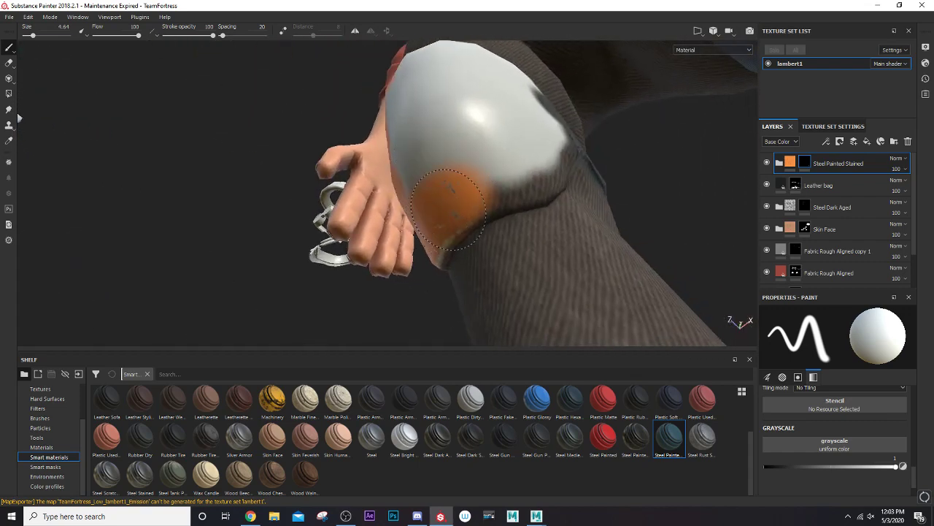
{"action": "mouse_move", "coordinate": [538, 150]}
{"action": "left_mouse_down", "text": "alt"}
{"action": "mouse_move", "coordinate": [501, 183]}
{"action": "mouse_move", "coordinate": [467, 162]}
{"action": "mouse_move", "coordinate": [403, 197]}
{"action": "mouse_move", "coordinate": [444, 157]}
{"action": "mouse_move", "coordinate": [432, 218]}
{"action": "left_mouse_up", "text": "alt"}
{"action": "mouse_move", "coordinate": [406, 156]}
{"action": "left_mouse_down", "text": "alt"}
{"action": "mouse_move", "coordinate": [314, 226]}
{"action": "mouse_move", "coordinate": [379, 190]}
{"action": "left_mouse_up", "text": "alt"}
{"action": "mouse_move", "coordinate": [379, 190]}
{"action": "right_mouse_down", "text": "alt"}
{"action": "mouse_move", "coordinate": [409, 168]}
{"action": "mouse_move", "coordinate": [395, 212]}
{"action": "right_mouse_up", "text": "alt"}
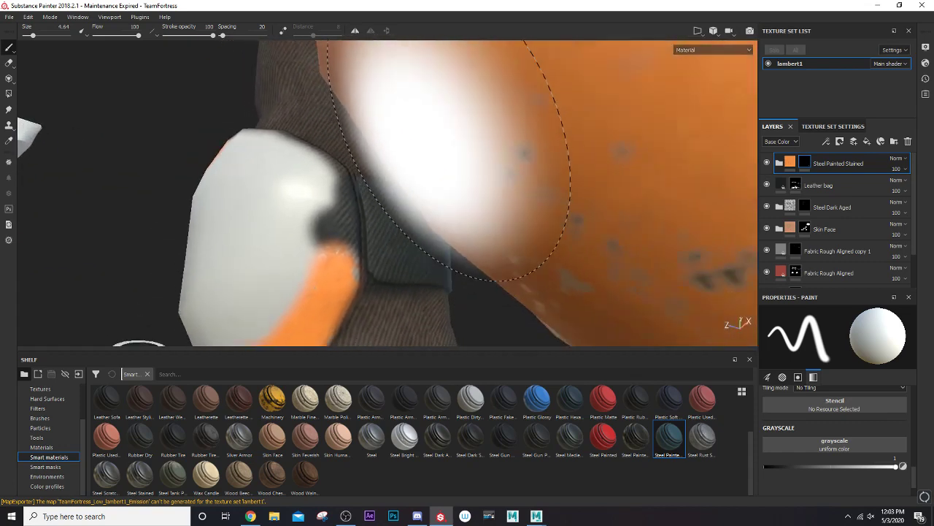
{"action": "left_click_drag", "start_coordinate": [394, 212], "coordinate": [510, 183], "text": "alt"}
{"action": "mouse_move", "coordinate": [730, 131]}
{"action": "left_mouse_down", "text": "alt"}
{"action": "mouse_move", "coordinate": [662, 160]}
{"action": "mouse_move", "coordinate": [509, 146]}
{"action": "mouse_move", "coordinate": [509, 160]}
{"action": "mouse_move", "coordinate": [518, 150]}
{"action": "left_mouse_up", "text": "alt"}
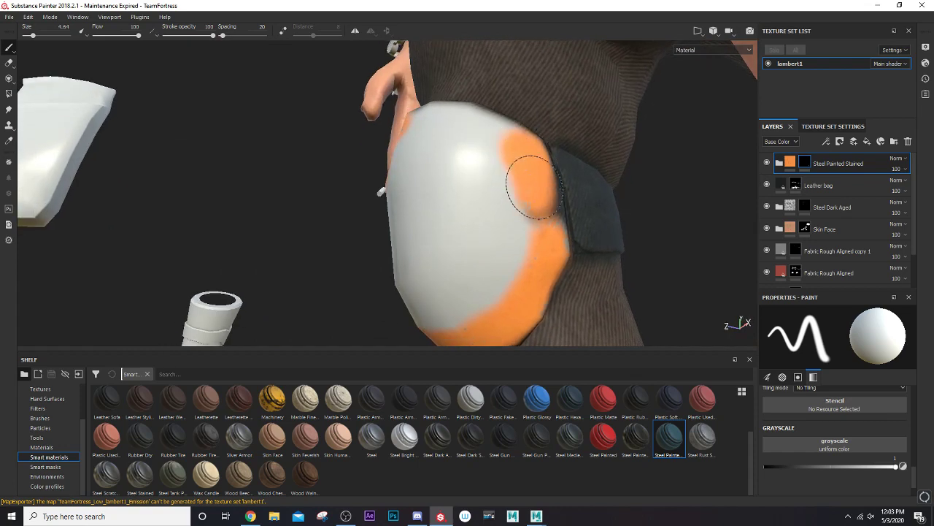
Paint orange over the remaining white and grey knee pad areas, using a bigger brush on top.
{"action": "left_click_drag", "start_coordinate": [535, 187], "coordinate": [540, 241]}
{"action": "right_click_drag", "start_coordinate": [540, 241], "coordinate": [521, 192], "text": "alt"}
{"action": "mouse_move", "coordinate": [522, 192]}
{"action": "left_mouse_down", "text": "alt"}
{"action": "mouse_move", "coordinate": [379, 164]}
{"action": "mouse_move", "coordinate": [505, 215]}
{"action": "left_mouse_up", "text": "alt"}
{"action": "right_click_drag", "start_coordinate": [504, 215], "coordinate": [484, 215], "text": "alt"}
{"action": "mouse_move", "coordinate": [484, 214]}
{"action": "left_mouse_down", "text": "alt"}
{"action": "mouse_move", "coordinate": [409, 187]}
{"action": "mouse_move", "coordinate": [542, 163]}
{"action": "mouse_move", "coordinate": [462, 115]}
{"action": "mouse_move", "coordinate": [431, 130]}
{"action": "mouse_move", "coordinate": [456, 113]}
{"action": "mouse_move", "coordinate": [478, 119]}
{"action": "left_mouse_up", "text": "alt"}
{"action": "right_click_drag", "start_coordinate": [495, 159], "coordinate": [532, 158], "text": "ctrl"}
{"action": "mouse_move", "coordinate": [486, 124]}
{"action": "left_mouse_down"}
{"action": "mouse_move", "coordinate": [481, 107]}
{"action": "mouse_move", "coordinate": [547, 131]}
{"action": "mouse_move", "coordinate": [559, 170]}
{"action": "mouse_move", "coordinate": [521, 212]}
{"action": "mouse_move", "coordinate": [551, 173]}
{"action": "left_mouse_up"}
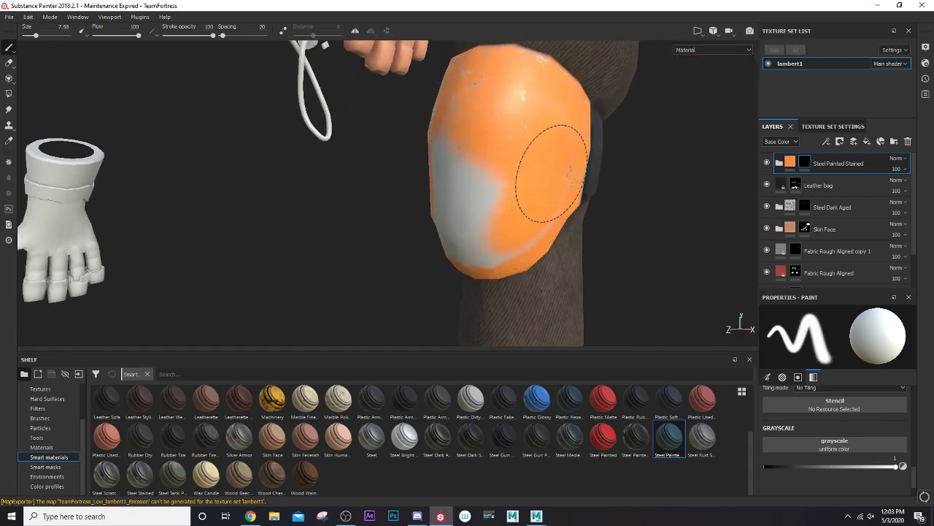
{"action": "mouse_move", "coordinate": [521, 219]}
{"action": "left_mouse_down", "text": "alt"}
{"action": "mouse_move", "coordinate": [494, 206]}
{"action": "mouse_move", "coordinate": [467, 132]}
{"action": "left_mouse_up", "text": "alt"}
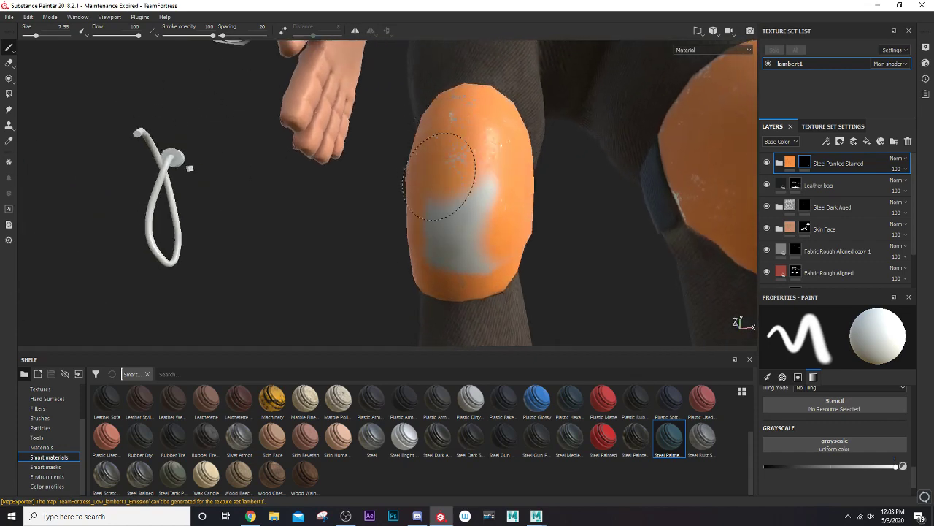
{"action": "mouse_move", "coordinate": [439, 176]}
{"action": "left_mouse_down"}
{"action": "mouse_move", "coordinate": [468, 208]}
{"action": "mouse_move", "coordinate": [483, 248]}
{"action": "mouse_move", "coordinate": [438, 242]}
{"action": "mouse_move", "coordinate": [635, 251]}
{"action": "mouse_move", "coordinate": [397, 255]}
{"action": "left_mouse_up"}
Frame the whole engineer with orange knee pads and save the Substance Painter project.
{"action": "right_click_drag", "start_coordinate": [396, 255], "coordinate": [423, 250], "text": "alt"}
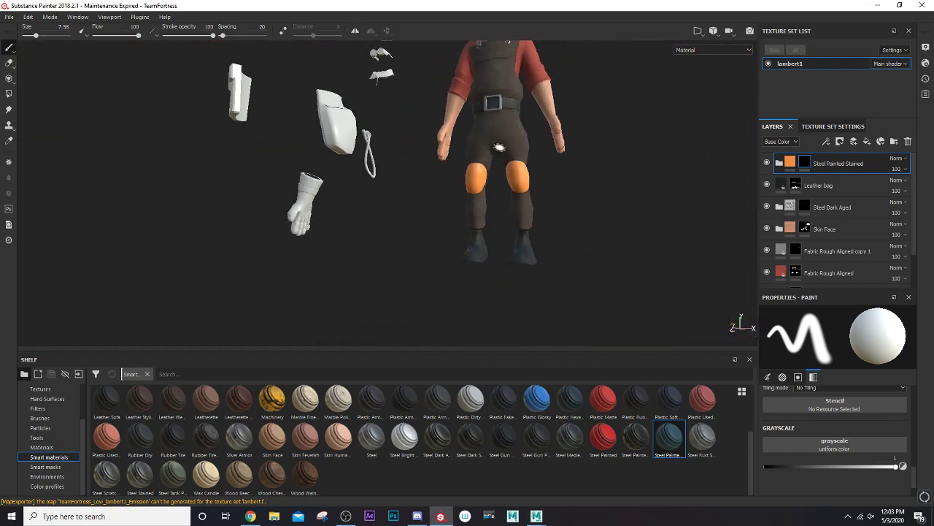
{"action": "middle_click_drag", "start_coordinate": [423, 251], "coordinate": [430, 163], "text": "alt"}
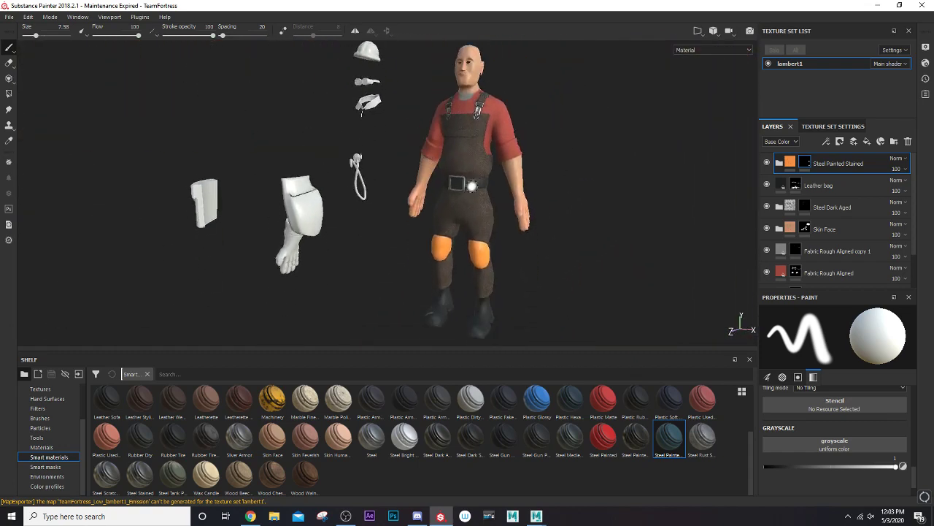
{"action": "scroll", "coordinate": [472, 186], "scroll_direction": "up", "scroll_amount": 2}
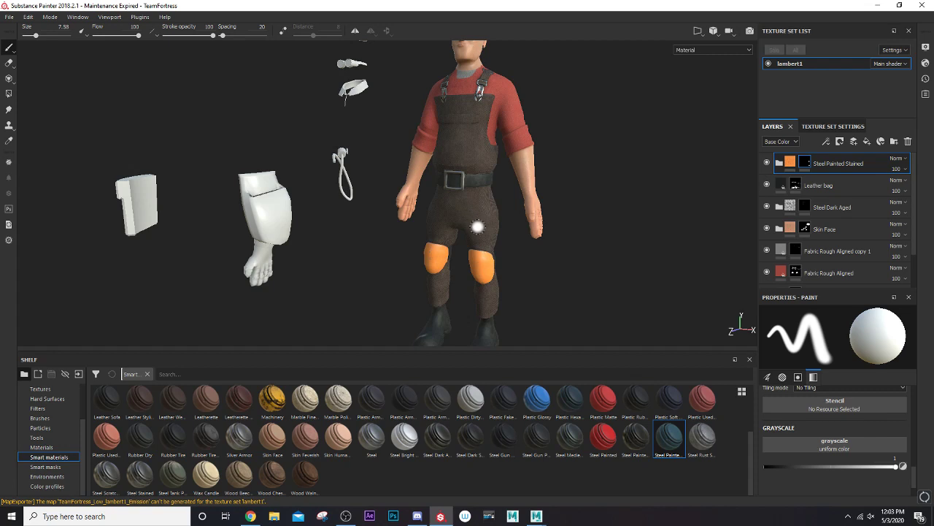
{"action": "middle_click_drag", "start_coordinate": [473, 227], "coordinate": [463, 210], "text": "alt"}
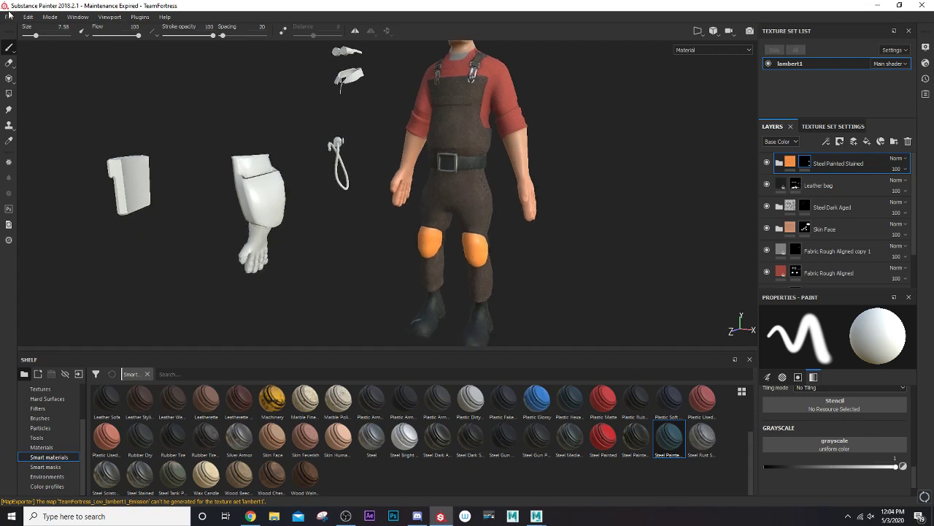
{"action": "left_click", "coordinate": [9, 12]}
{"action": "left_click", "coordinate": [27, 105]}
Export lambert1 textures as 2048×2048 8-bit PNGs using the Unity 5 (Standard Metallic) preset.
{"action": "left_click", "coordinate": [9, 17]}
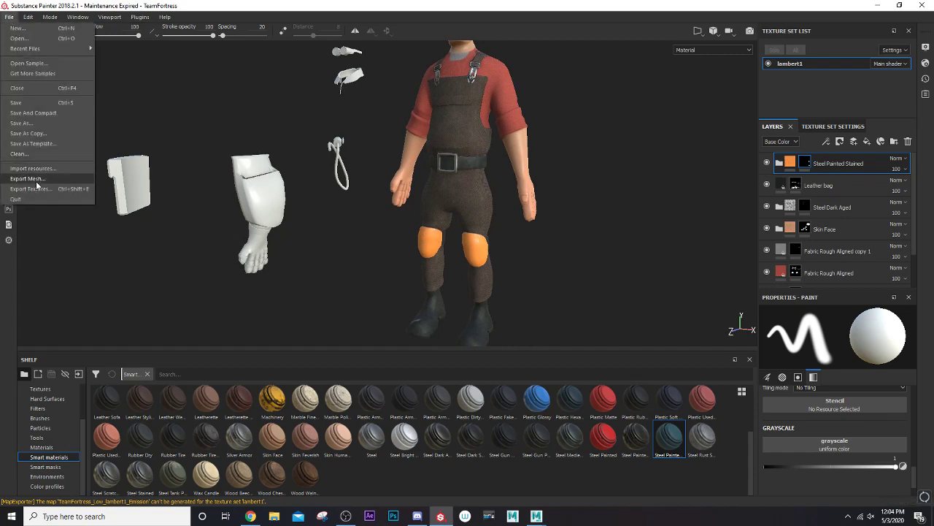
{"action": "left_click", "coordinate": [35, 188]}
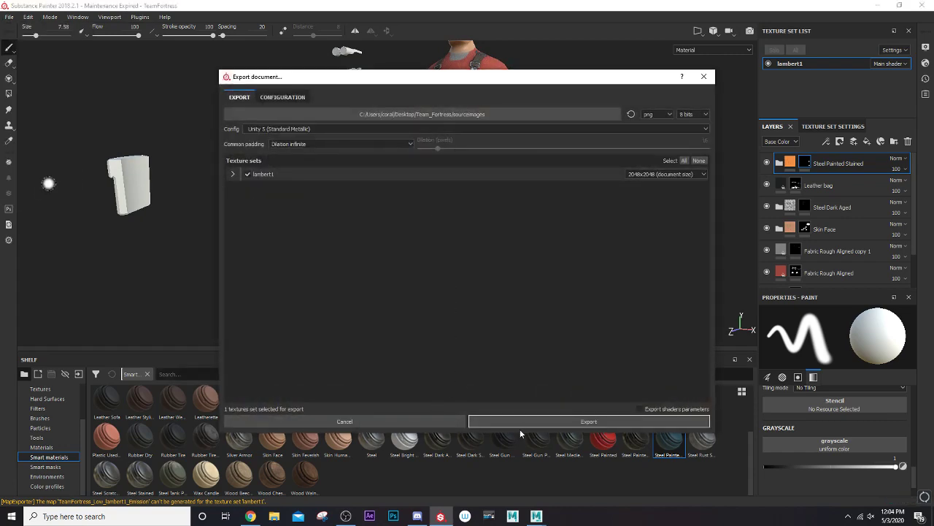
{"action": "left_click", "coordinate": [518, 421]}
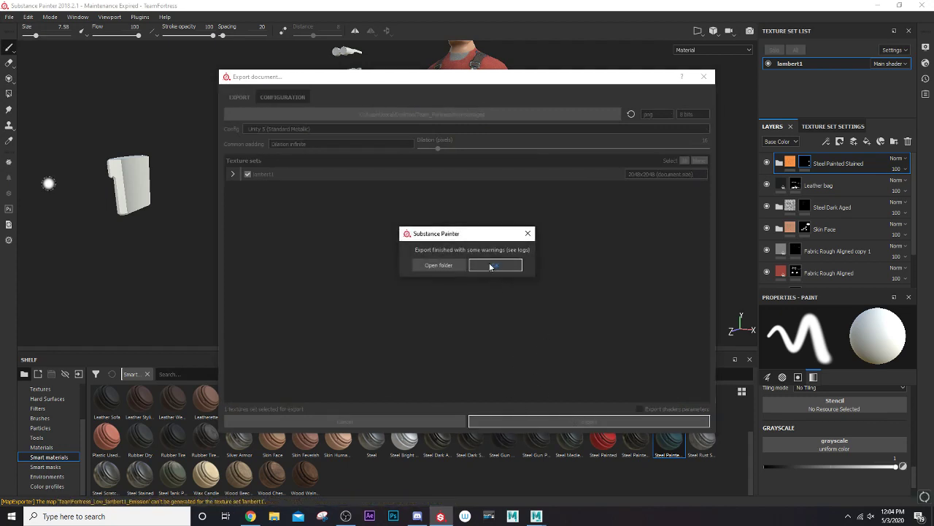
{"action": "left_click", "coordinate": [490, 266]}
{"action": "mouse_move", "coordinate": [537, 516]}
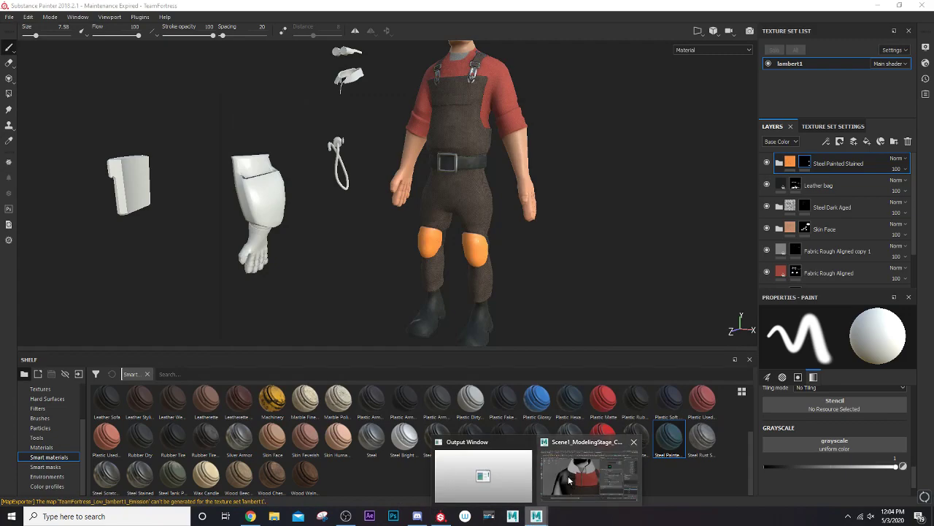
{"action": "left_click", "coordinate": [569, 479]}
Select and frame Mesh_Engineer, then inspect its file5 albedo and file4 normal-map nodes.
{"action": "left_click", "coordinate": [470, 344]}
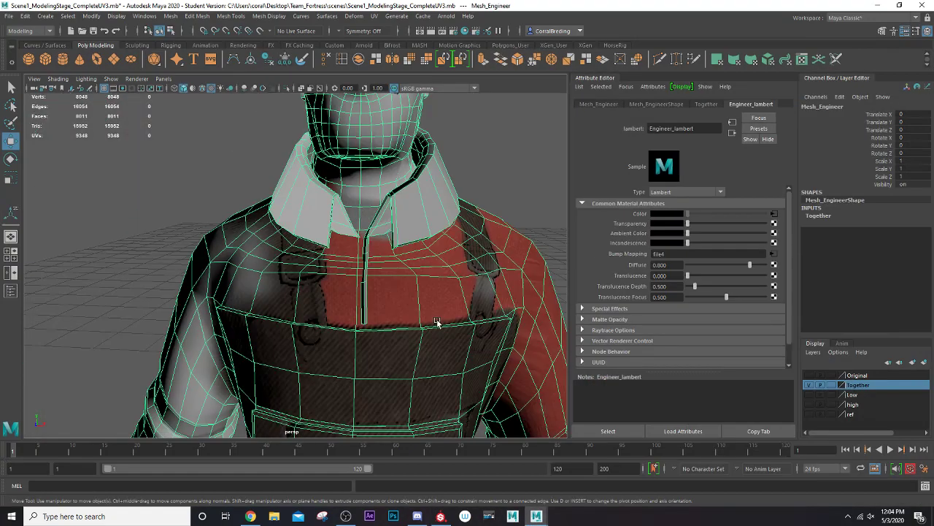
{"action": "key", "text": "f"}
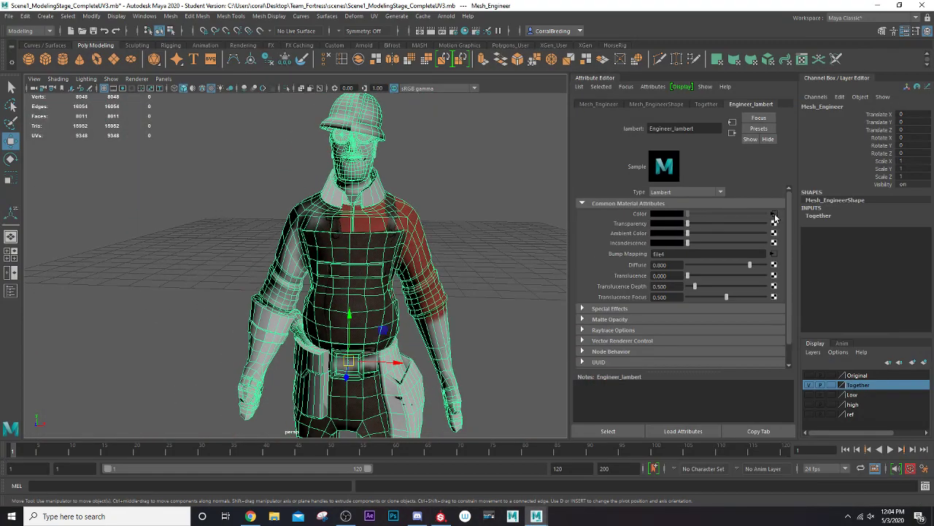
{"action": "left_click", "coordinate": [775, 214]}
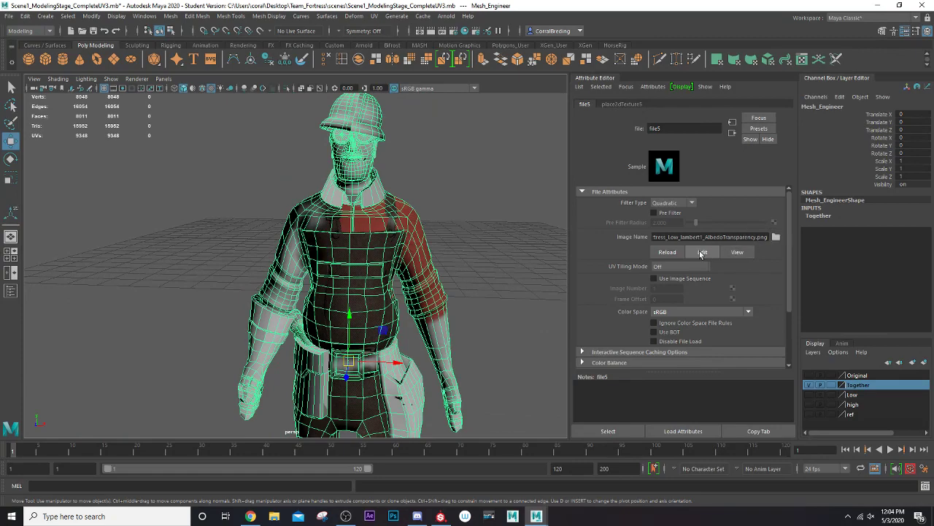
{"action": "mouse_move", "coordinate": [477, 249]}
{"action": "left_mouse_down", "text": "alt"}
{"action": "mouse_move", "coordinate": [428, 247]}
{"action": "mouse_move", "coordinate": [467, 242]}
{"action": "left_mouse_up", "text": "alt"}
{"action": "left_click", "coordinate": [390, 244]}
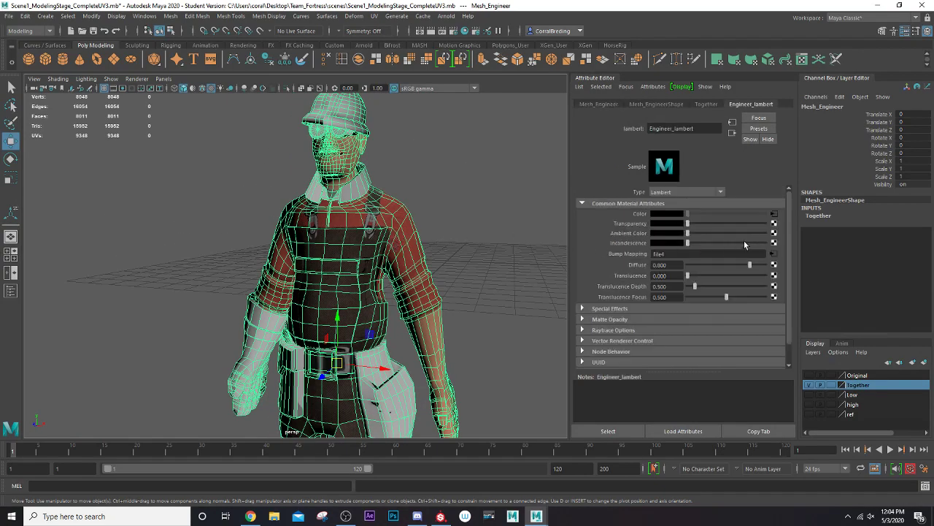
{"action": "left_click", "coordinate": [773, 254]}
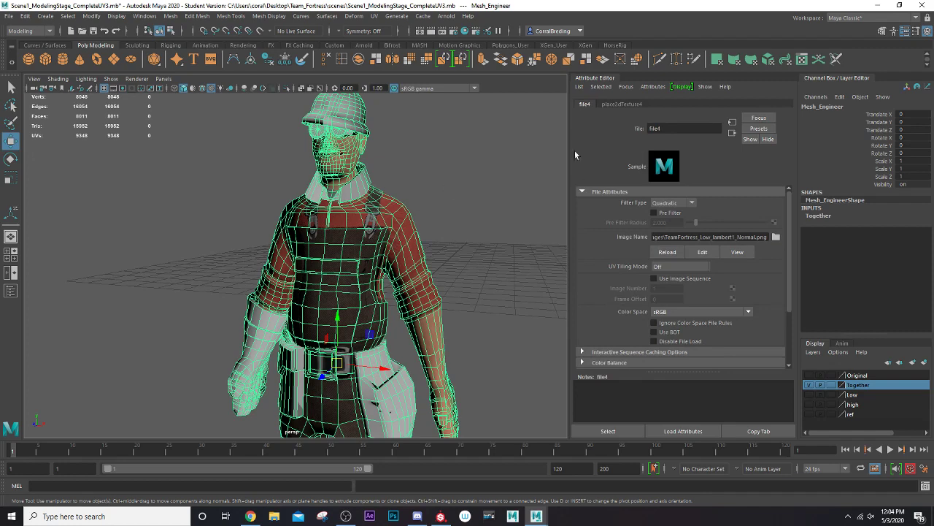
Deselect the mesh and tumble around the textured engineer in the viewport.
{"action": "left_click", "coordinate": [11, 87]}
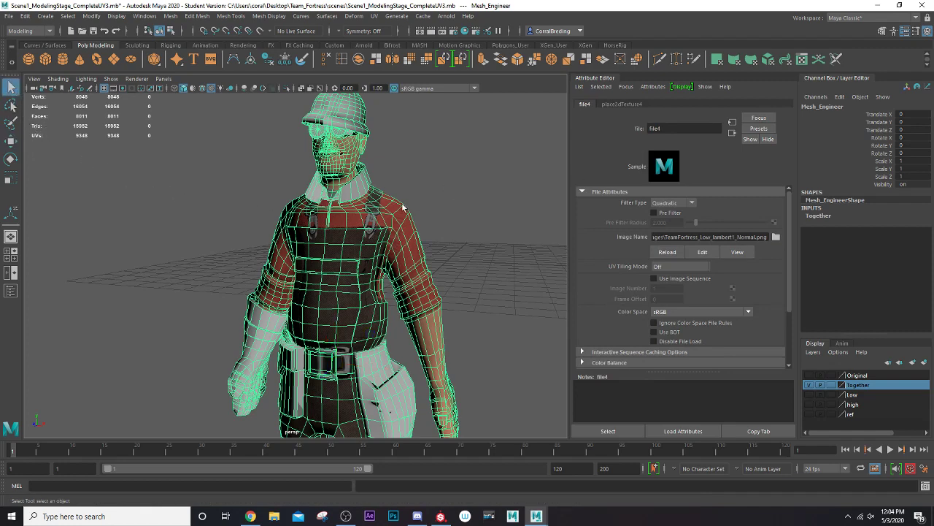
{"action": "right_click", "coordinate": [350, 232]}
{"action": "left_click", "coordinate": [448, 202]}
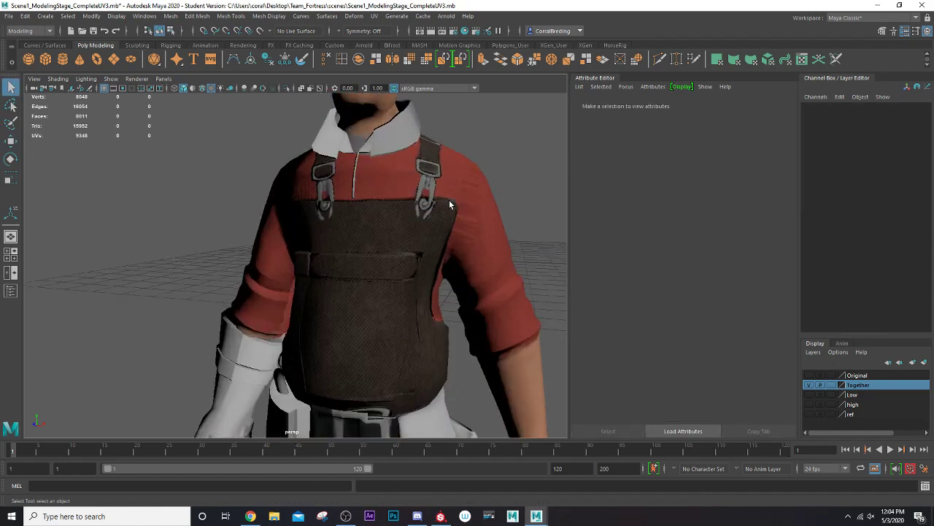
{"action": "left_click_drag", "start_coordinate": [347, 235], "coordinate": [367, 236], "text": "alt"}
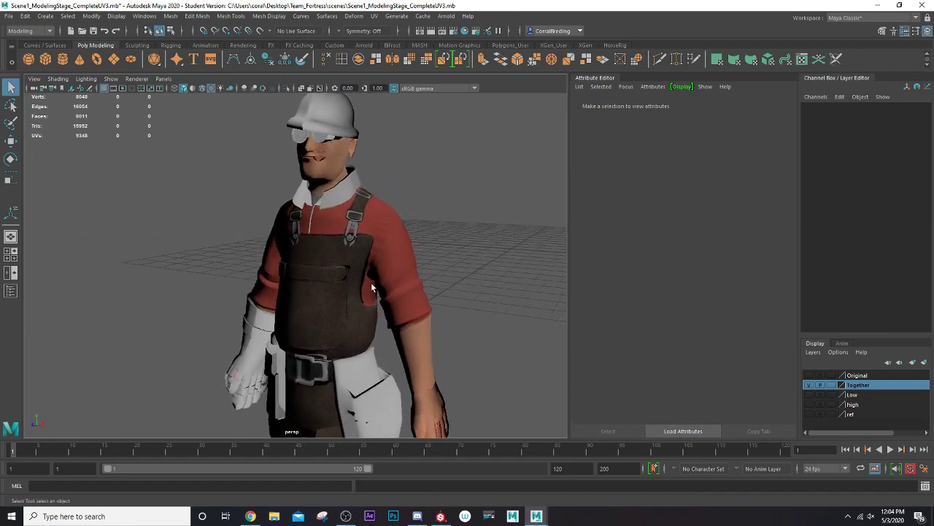
{"action": "scroll", "coordinate": [370, 277], "scroll_direction": "down", "scroll_amount": 3}
{"action": "scroll", "coordinate": [369, 278], "scroll_direction": "up", "scroll_amount": 5}
{"action": "middle_click_drag", "start_coordinate": [369, 277], "coordinate": [365, 190], "text": "alt"}
{"action": "scroll", "coordinate": [334, 246], "scroll_direction": "up", "scroll_amount": 2}
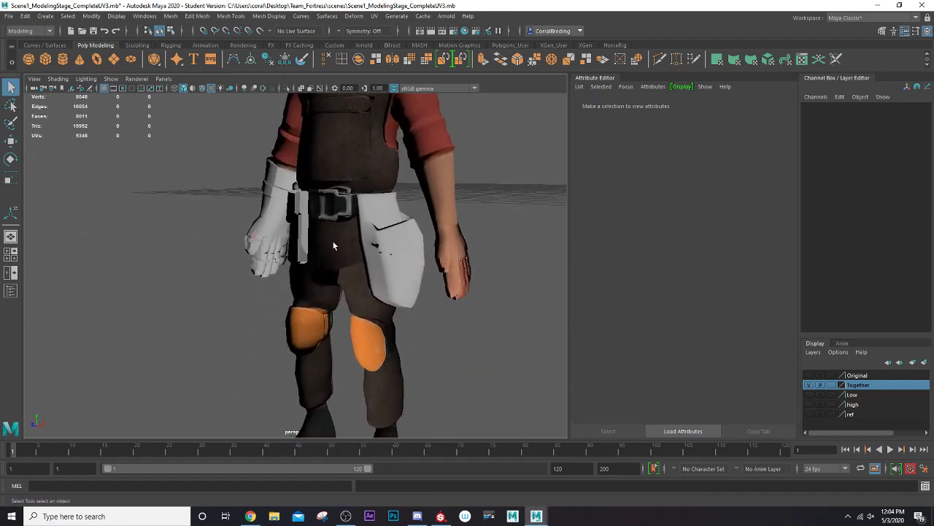
{"action": "mouse_move", "coordinate": [334, 245]}
{"action": "left_mouse_down", "text": "alt"}
{"action": "mouse_move", "coordinate": [412, 217]}
{"action": "mouse_move", "coordinate": [342, 240]}
{"action": "left_mouse_up", "text": "alt"}
{"action": "middle_click_drag", "start_coordinate": [342, 240], "coordinate": [336, 249], "text": "alt"}
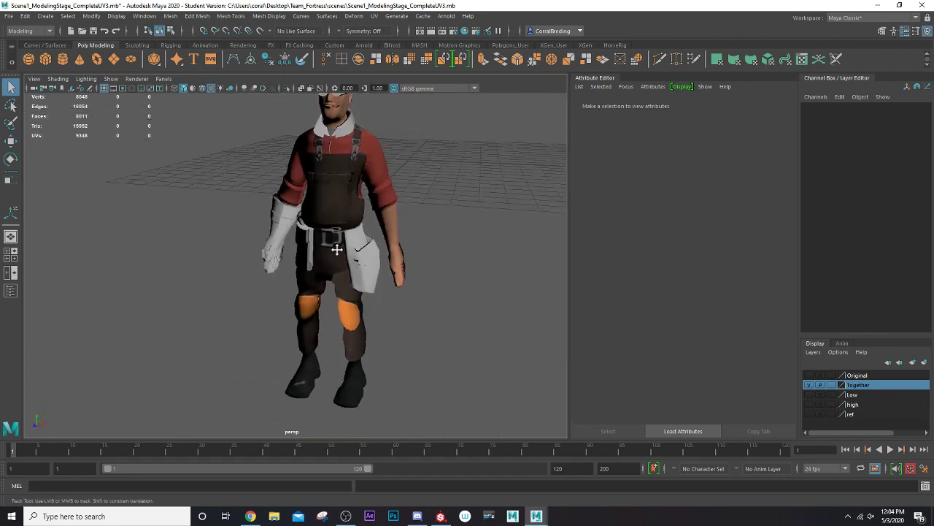
{"action": "right_click_drag", "start_coordinate": [336, 250], "coordinate": [350, 263], "text": "alt"}
{"action": "mouse_move", "coordinate": [350, 263]}
{"action": "left_mouse_down", "text": "alt"}
{"action": "mouse_move", "coordinate": [306, 270]}
{"action": "mouse_move", "coordinate": [329, 292]}
{"action": "left_mouse_up", "text": "alt"}
{"action": "right_click_drag", "start_coordinate": [328, 292], "coordinate": [331, 314], "text": "alt"}
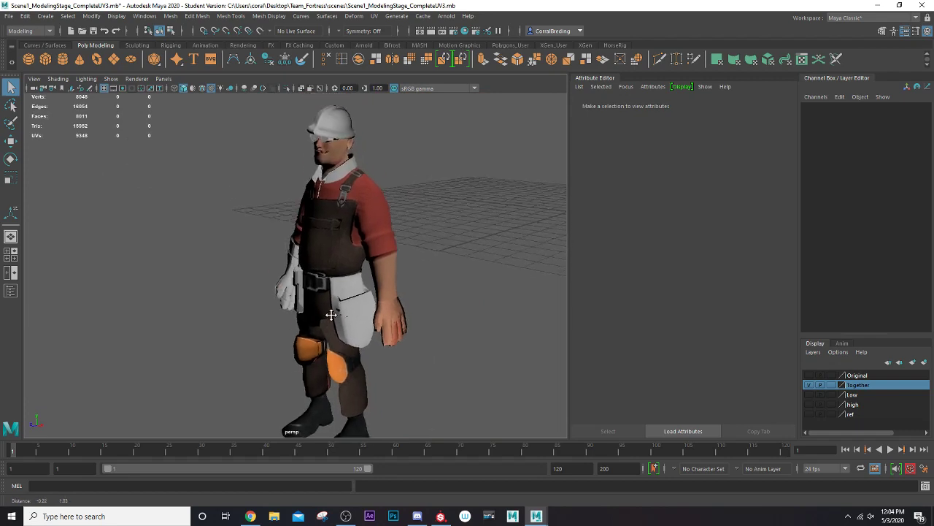
{"action": "mouse_move", "coordinate": [331, 315]}
{"action": "left_mouse_down", "text": "alt"}
{"action": "mouse_move", "coordinate": [250, 294]}
{"action": "mouse_move", "coordinate": [294, 276]}
{"action": "left_mouse_up", "text": "alt"}
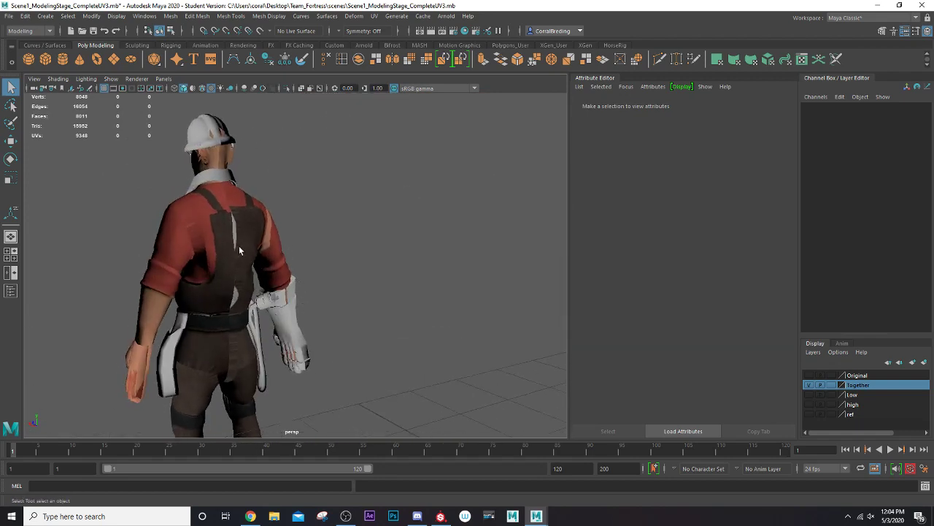
{"action": "mouse_move", "coordinate": [240, 251]}
{"action": "left_mouse_down", "text": "alt"}
{"action": "mouse_move", "coordinate": [223, 258]}
{"action": "mouse_move", "coordinate": [173, 228]}
{"action": "mouse_move", "coordinate": [198, 217]}
{"action": "mouse_move", "coordinate": [246, 221]}
{"action": "mouse_move", "coordinate": [263, 242]}
{"action": "mouse_move", "coordinate": [230, 231]}
{"action": "mouse_move", "coordinate": [416, 244]}
{"action": "mouse_move", "coordinate": [313, 196]}
{"action": "mouse_move", "coordinate": [310, 275]}
{"action": "mouse_move", "coordinate": [300, 263]}
{"action": "left_mouse_up", "text": "alt"}
{"action": "scroll", "coordinate": [242, 250], "scroll_direction": "up", "scroll_amount": 3}
{"action": "scroll", "coordinate": [242, 250], "scroll_direction": "up", "scroll_amount": 2}
{"action": "scroll", "coordinate": [316, 198], "scroll_direction": "up", "scroll_amount": 2}
{"action": "scroll", "coordinate": [318, 202], "scroll_direction": "down", "scroll_amount": 5}
{"action": "scroll", "coordinate": [300, 261], "scroll_direction": "down", "scroll_amount": 2}
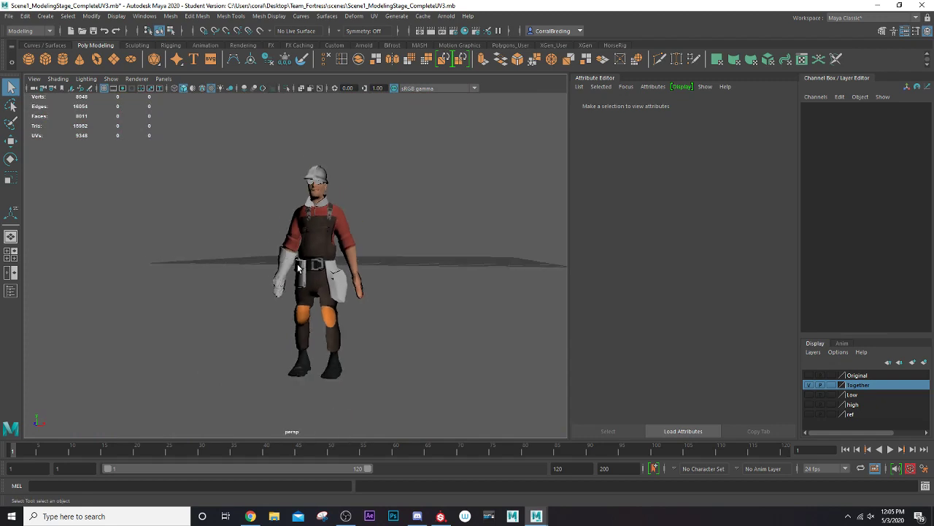
{"action": "scroll", "coordinate": [300, 260], "scroll_direction": "up", "scroll_amount": 4}
{"action": "scroll", "coordinate": [300, 260], "scroll_direction": "up", "scroll_amount": 2}
{"action": "scroll", "coordinate": [359, 255], "scroll_direction": "down", "scroll_amount": 1}
{"action": "scroll", "coordinate": [357, 255], "scroll_direction": "down", "scroll_amount": 2}
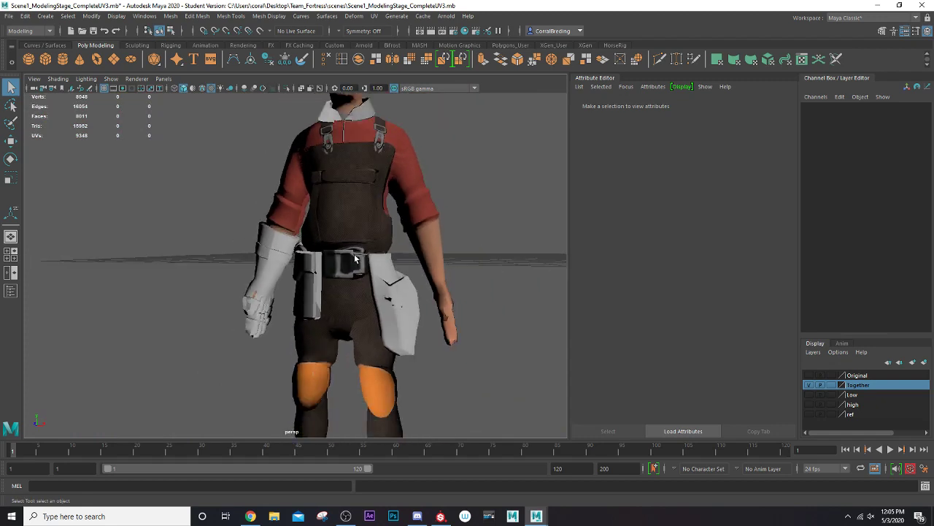
{"action": "scroll", "coordinate": [355, 259], "scroll_direction": "up", "scroll_amount": 3}
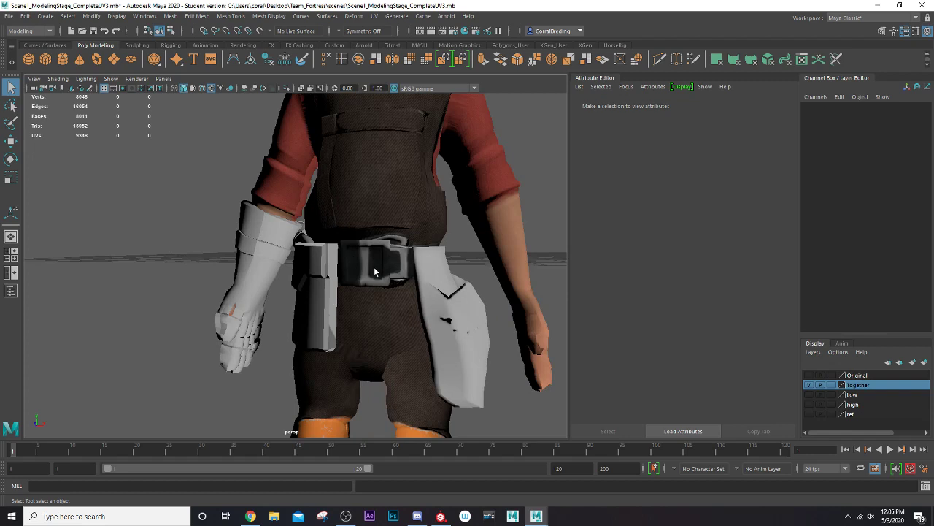
{"action": "scroll", "coordinate": [374, 273], "scroll_direction": "down", "scroll_amount": 3}
{"action": "left_click_drag", "start_coordinate": [407, 221], "coordinate": [389, 209], "text": "alt"}
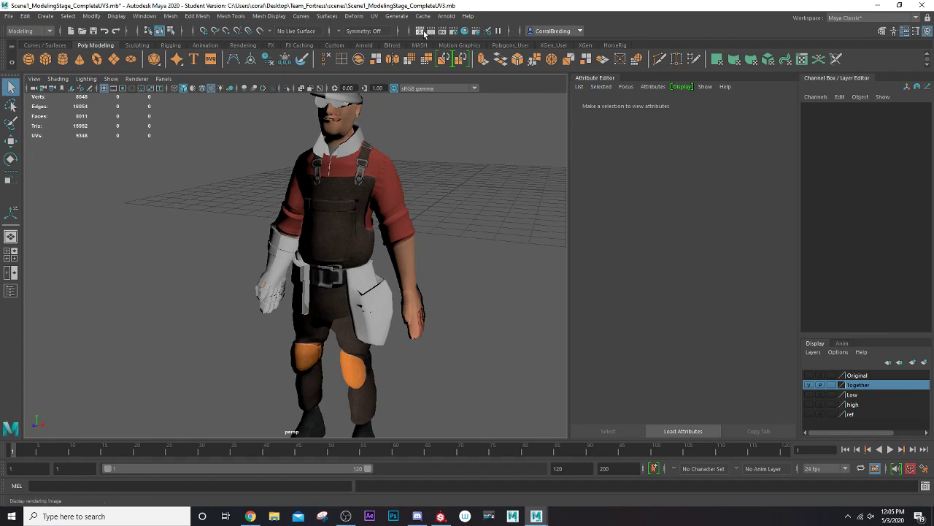
{"action": "left_click", "coordinate": [431, 30]}
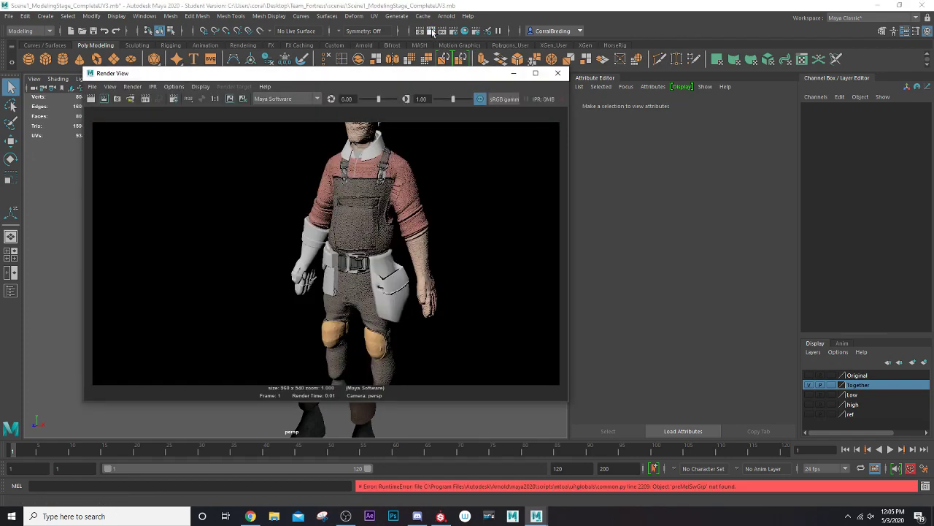
{"action": "left_click", "coordinate": [480, 99]}
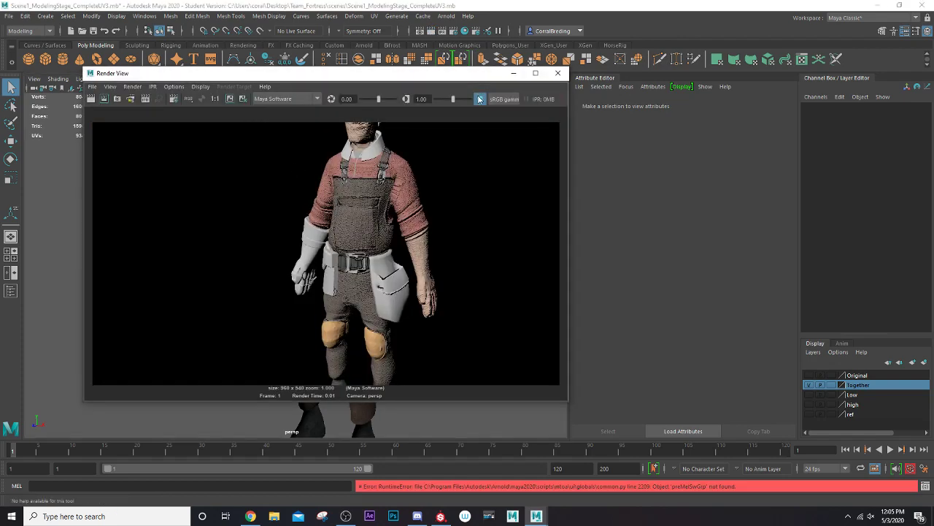
{"action": "middle_click_drag", "start_coordinate": [445, 289], "coordinate": [443, 279], "text": "alt"}
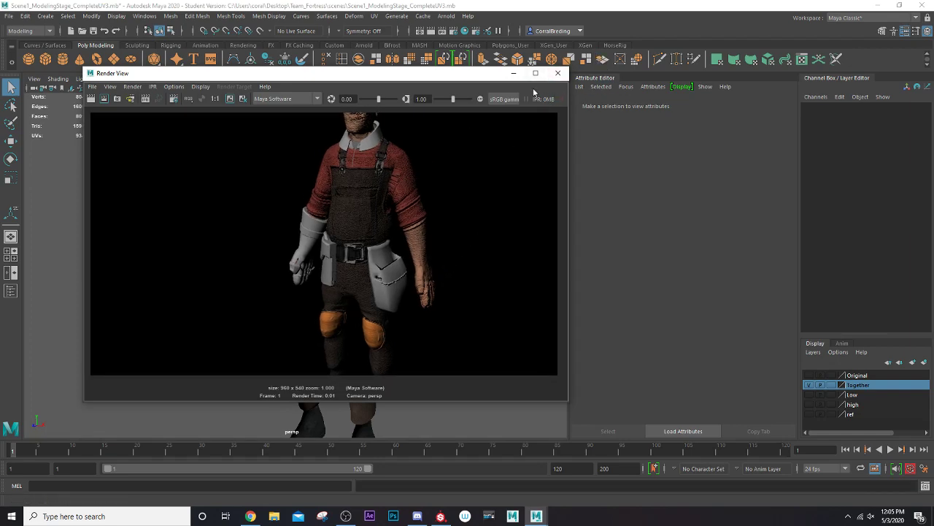
{"action": "left_click", "coordinate": [558, 73]}
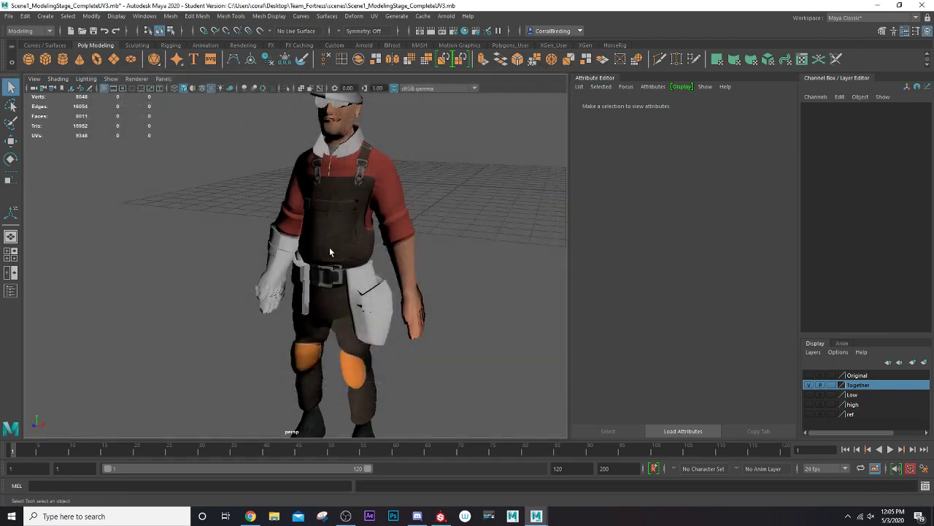
{"action": "left_click", "coordinate": [393, 207]}
{"action": "left_click", "coordinate": [773, 254]}
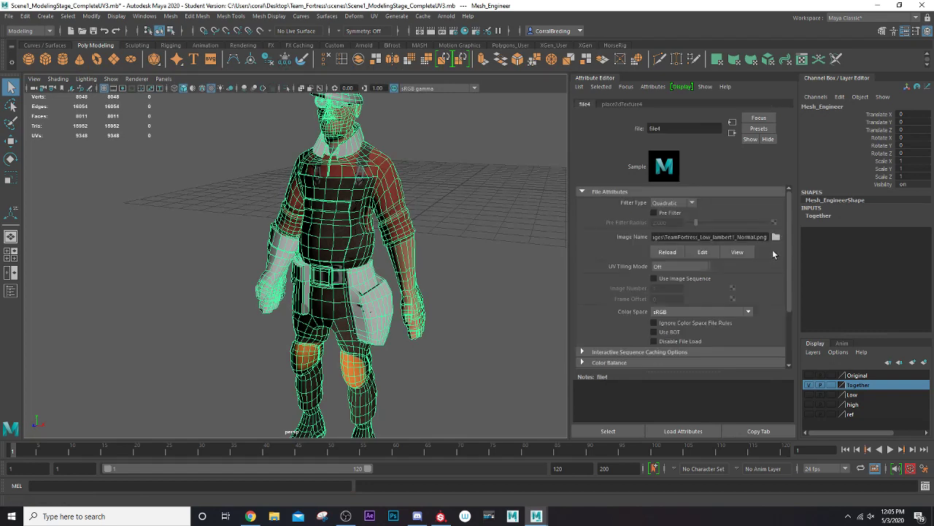
{"action": "left_click", "coordinate": [612, 104]}
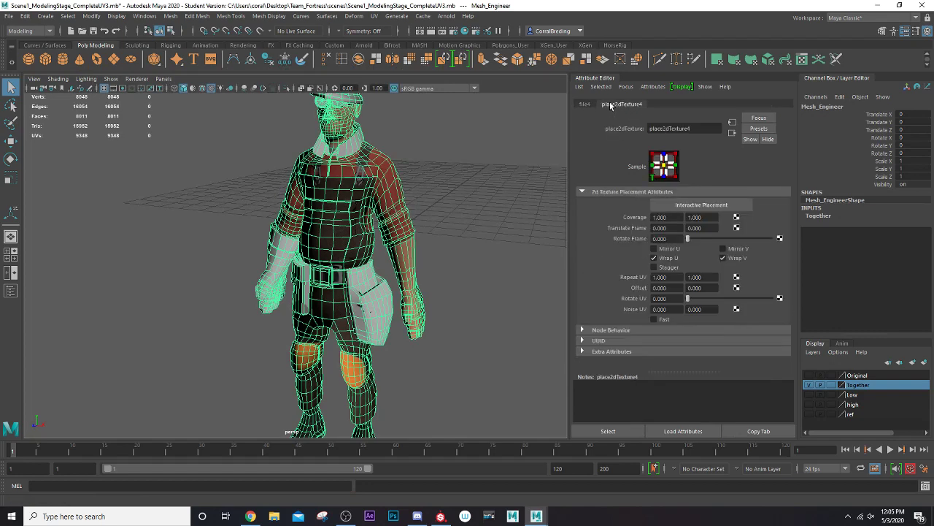
{"action": "left_click", "coordinate": [589, 104]}
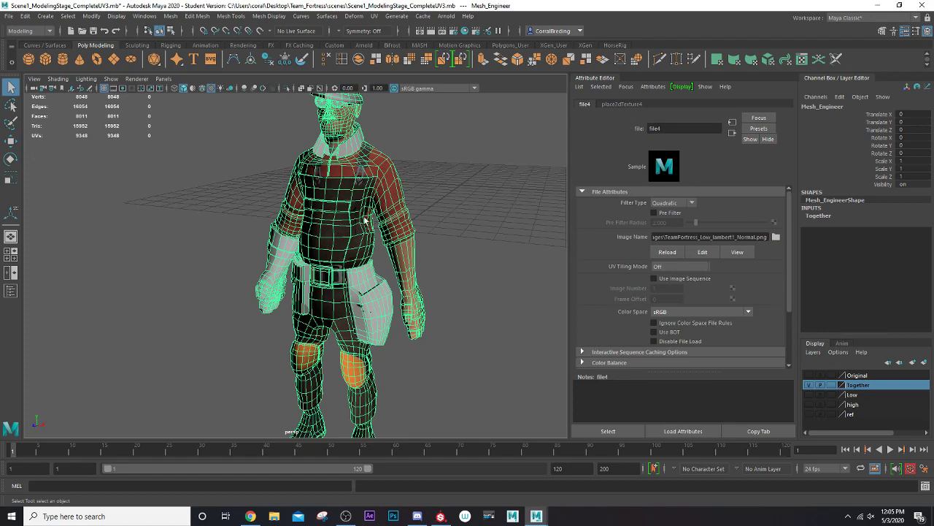
{"action": "left_click", "coordinate": [400, 182]}
{"action": "scroll", "coordinate": [374, 199], "scroll_direction": "up", "scroll_amount": 5}
Zoom out to the full engineer in Maya and bring Substance Painter back to the front.
{"action": "middle_click_drag", "start_coordinate": [374, 199], "coordinate": [356, 271], "text": "alt"}
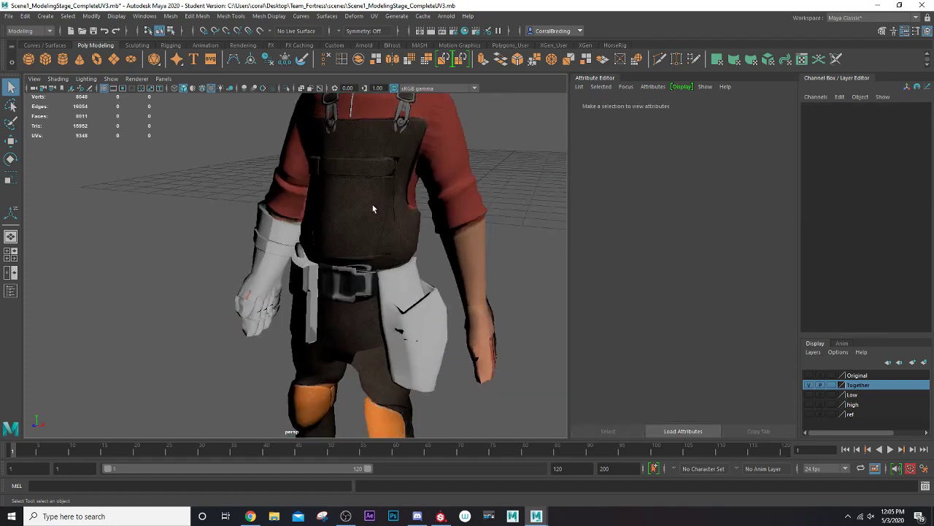
{"action": "left_click_drag", "start_coordinate": [356, 272], "coordinate": [355, 247], "text": "alt"}
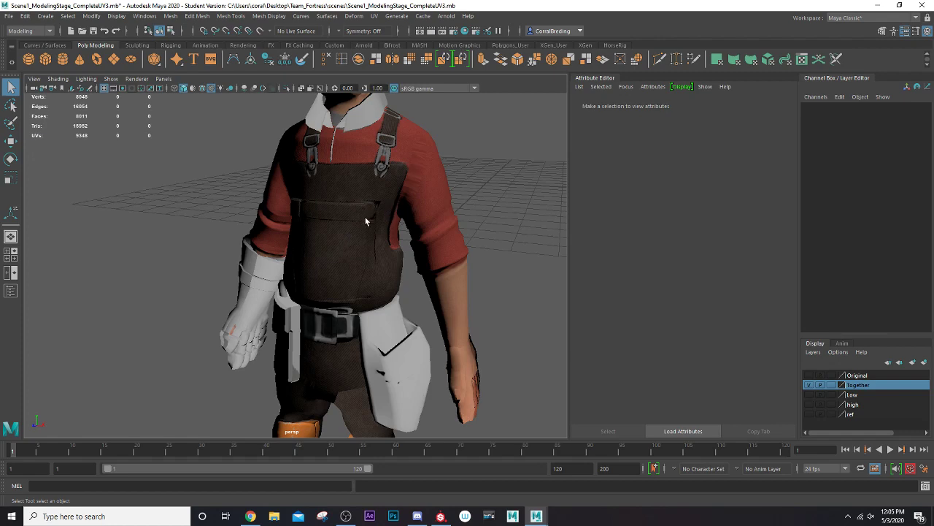
{"action": "scroll", "coordinate": [356, 232], "scroll_direction": "up", "scroll_amount": 2}
{"action": "scroll", "coordinate": [356, 232], "scroll_direction": "down", "scroll_amount": 4}
{"action": "scroll", "coordinate": [357, 232], "scroll_direction": "down", "scroll_amount": 3}
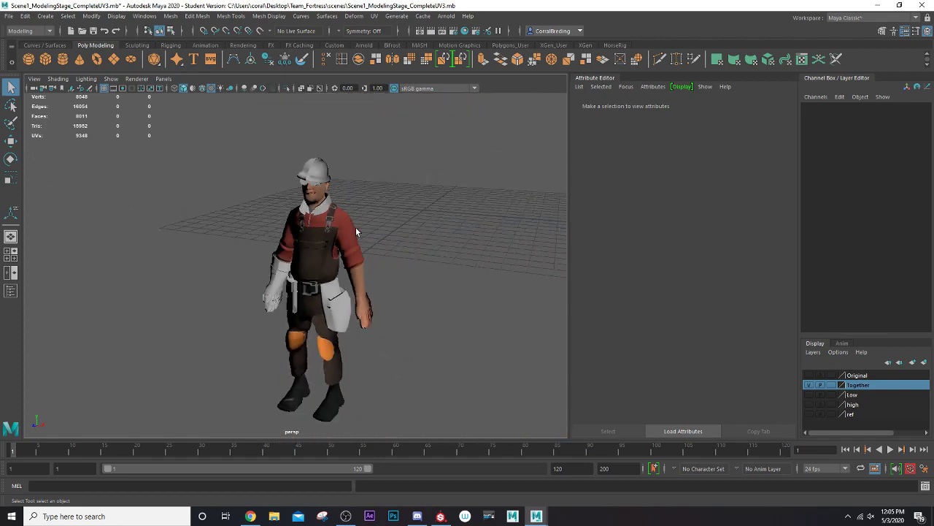
{"action": "left_click", "coordinate": [440, 516]}
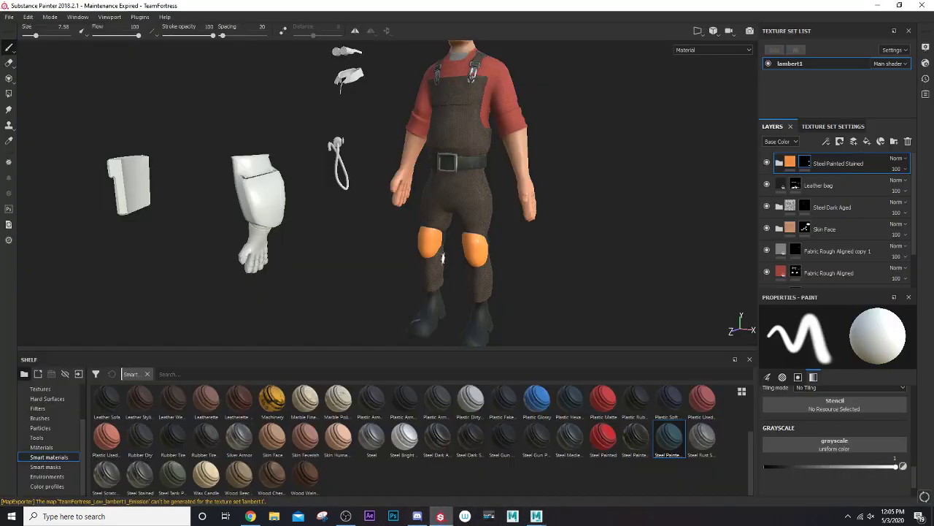
{"action": "mouse_move", "coordinate": [509, 236]}
{"action": "left_mouse_down", "text": "alt"}
{"action": "mouse_move", "coordinate": [504, 286]}
{"action": "mouse_move", "coordinate": [503, 273]}
{"action": "mouse_move", "coordinate": [344, 265]}
{"action": "mouse_move", "coordinate": [447, 271]}
{"action": "left_mouse_up", "text": "alt"}
{"action": "left_click_drag", "start_coordinate": [306, 289], "coordinate": [308, 279], "text": "alt"}
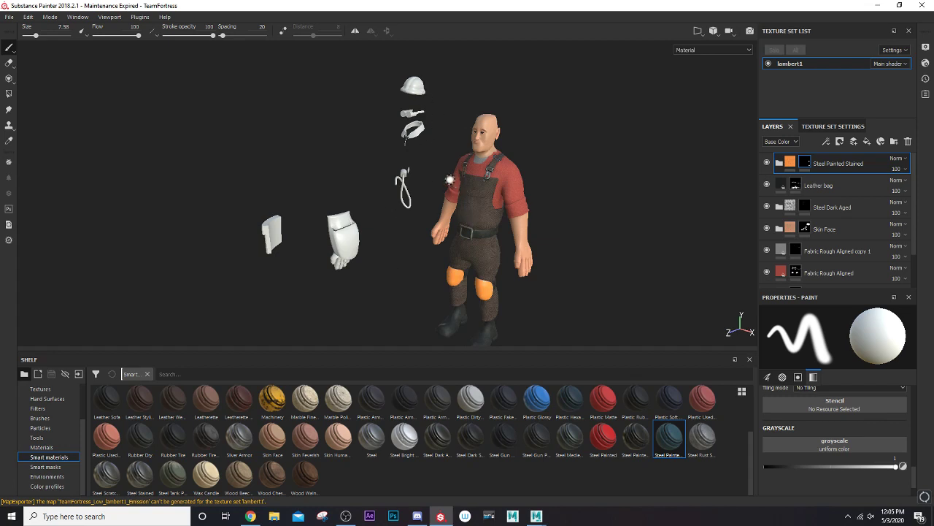
{"action": "scroll", "coordinate": [449, 179], "scroll_direction": "up", "scroll_amount": 2}
{"action": "scroll", "coordinate": [454, 186], "scroll_direction": "up", "scroll_amount": 2}
{"action": "scroll", "coordinate": [460, 195], "scroll_direction": "up", "scroll_amount": 2}
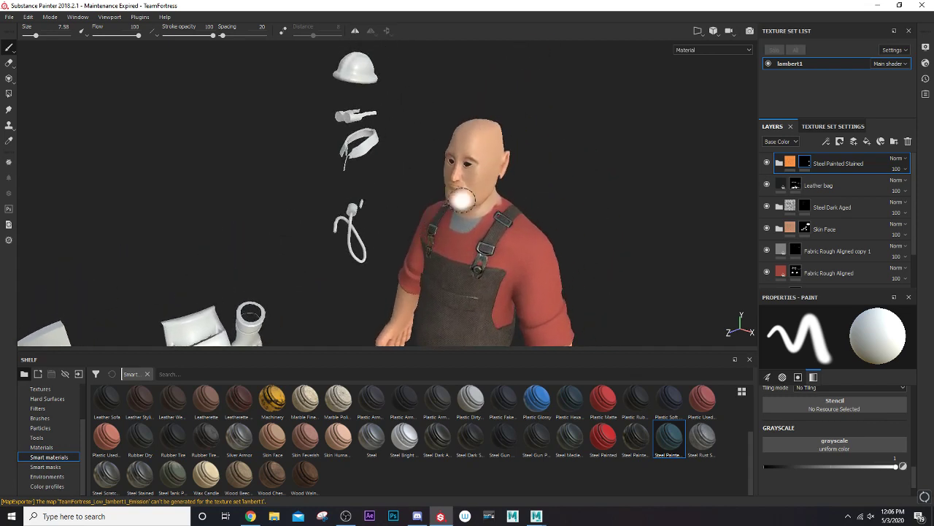
{"action": "mouse_move", "coordinate": [485, 246]}
{"action": "left_mouse_down", "text": "alt"}
{"action": "mouse_move", "coordinate": [250, 246]}
{"action": "mouse_move", "coordinate": [524, 255]}
{"action": "left_mouse_up", "text": "alt"}
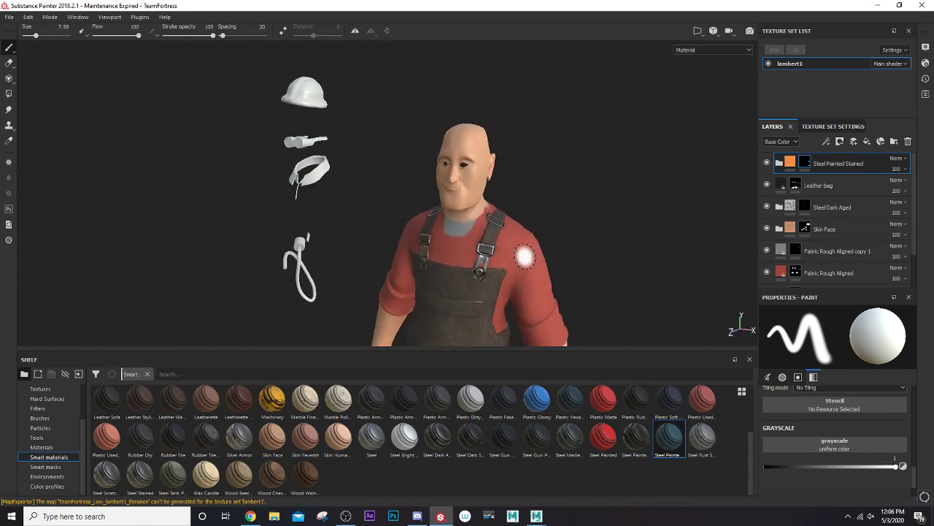
{"action": "middle_click_drag", "start_coordinate": [524, 256], "coordinate": [327, 208], "text": "alt"}
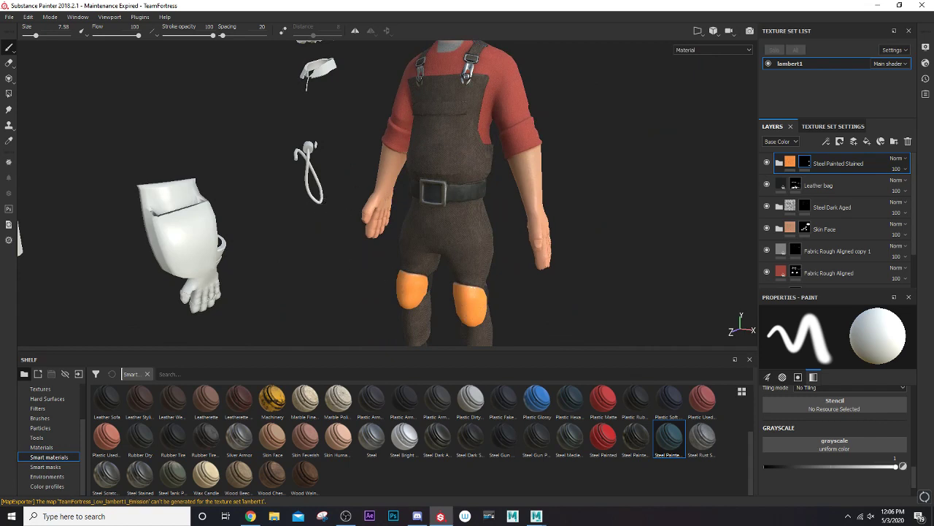
{"action": "scroll", "coordinate": [596, 248], "scroll_direction": "down", "scroll_amount": 5}
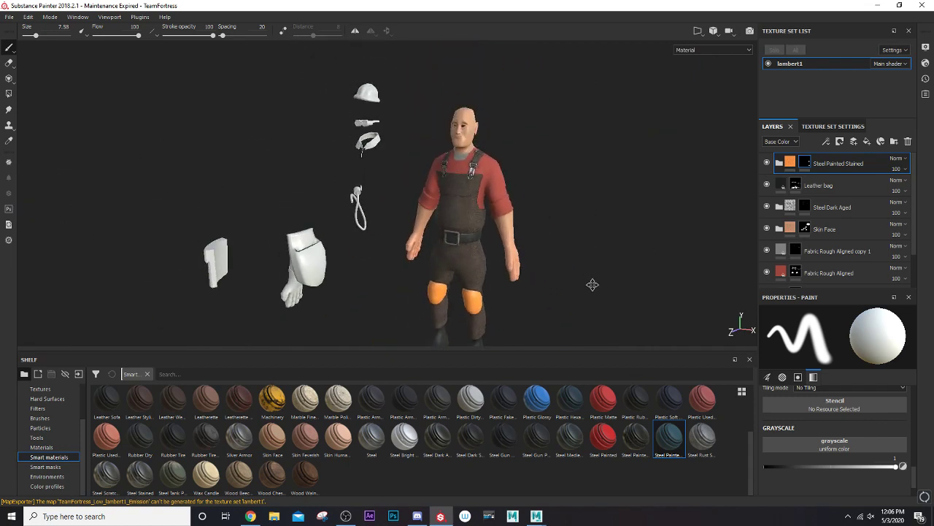